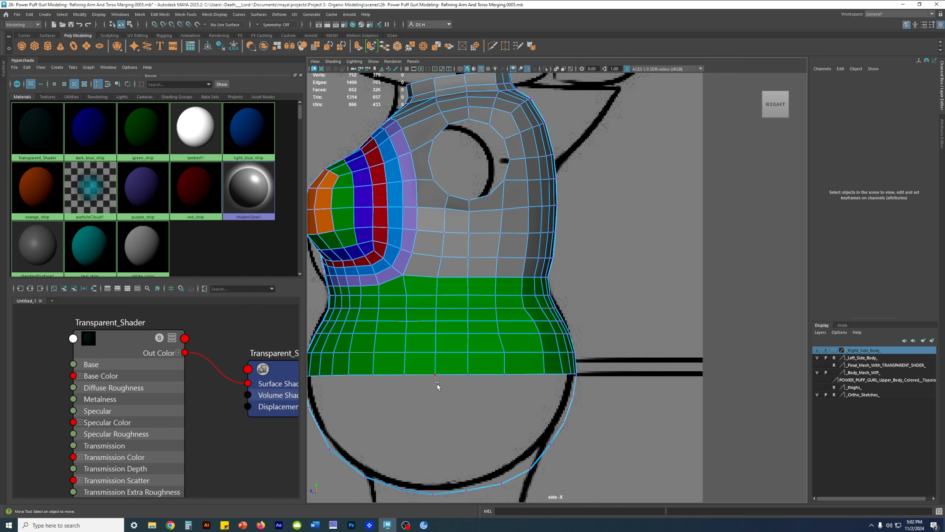
# - Shift the vertex column through the middle of the green waist strip slightly toward the back of the torso
pyautogui.moveTo(448, 385); pyautogui.dragTo(425, 271)
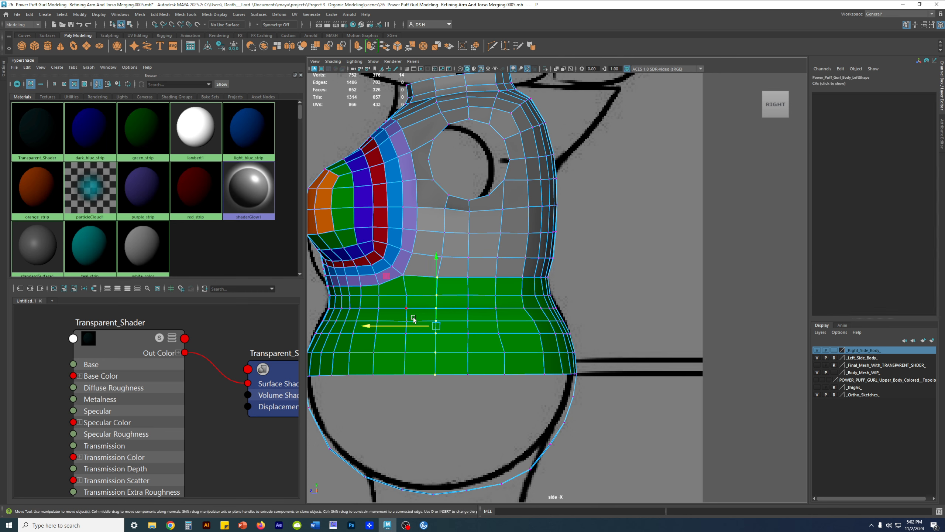
pyautogui.moveTo(415, 327); pyautogui.dragTo(417, 327)
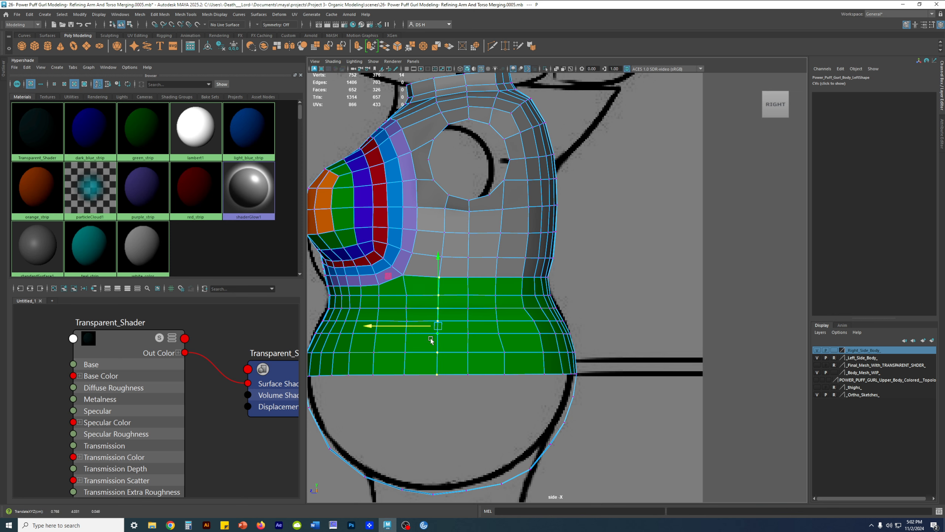
pyautogui.moveTo(446, 385); pyautogui.dragTo(416, 287)
pyautogui.moveTo(418, 335); pyautogui.dragTo(419, 335)
pyautogui.click(452, 394)
pyautogui.moveTo(442, 285); pyautogui.dragTo(423, 278)
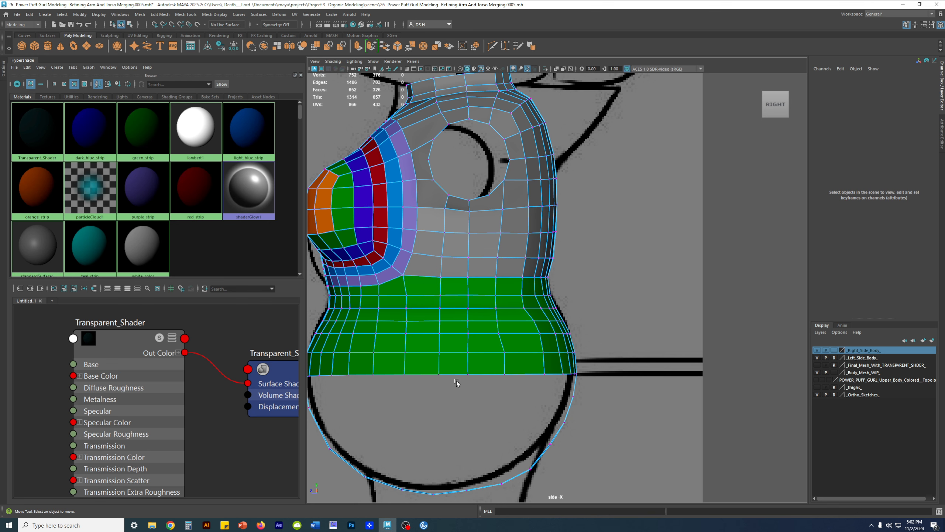
# - Nudge the two gray torso vertices directly beneath the arm opening to follow the adjusted waist column
pyautogui.click(435, 235)
pyautogui.moveTo(435, 235); pyautogui.dragTo(431, 234)
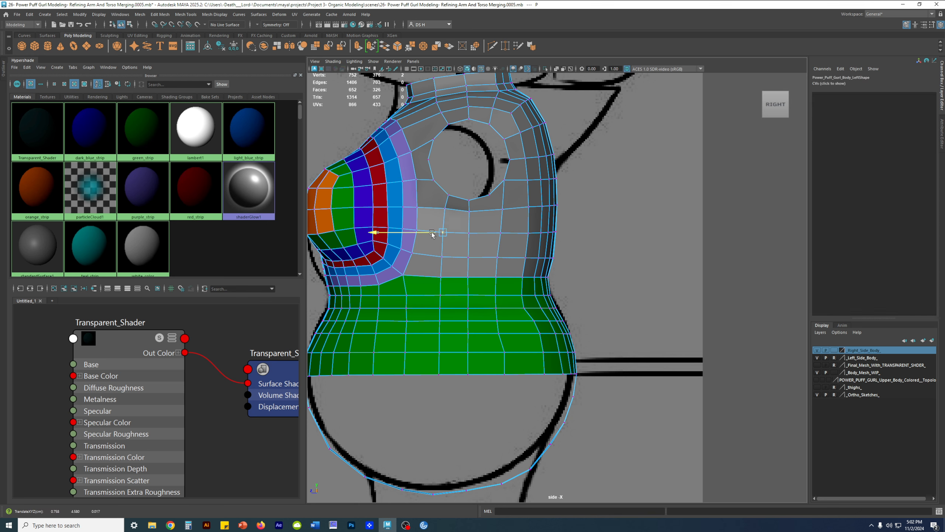
pyautogui.click(663, 258)
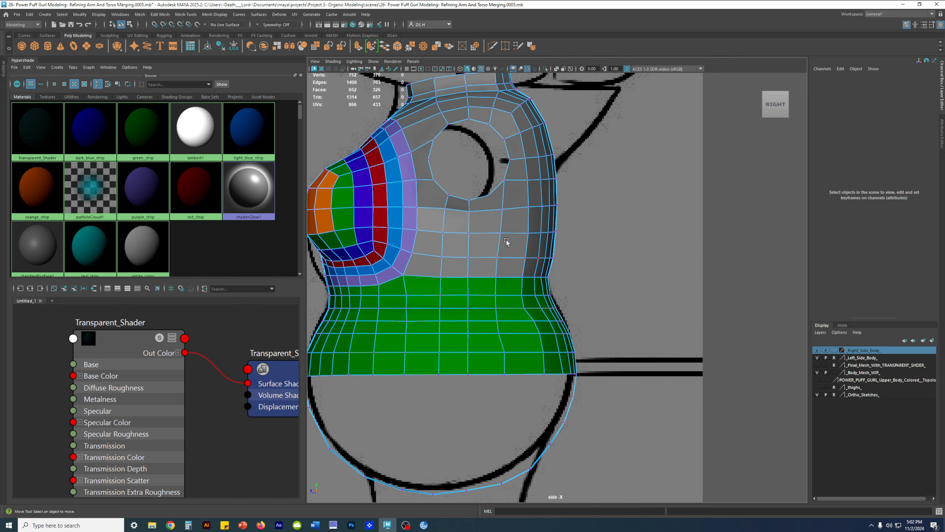
pyautogui.click(444, 211)
pyautogui.moveTo(447, 193); pyautogui.dragTo(447, 193)
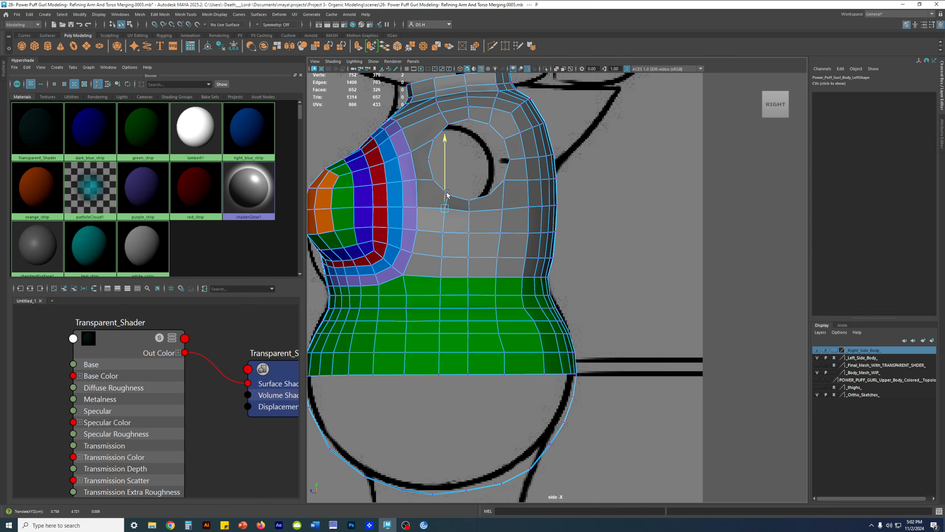
pyautogui.click(637, 218)
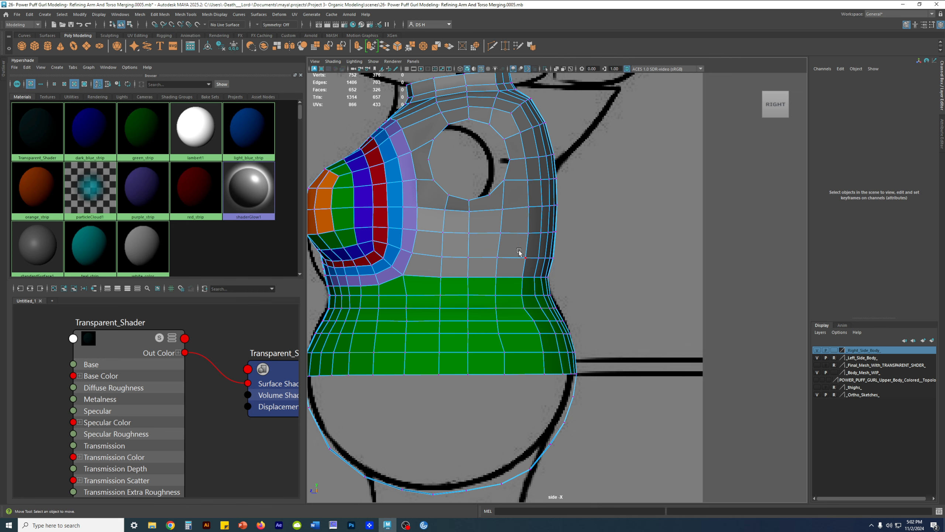
# - Scale the column's vertices from below the arm opening to the waist edge into a straight vertical line and fine-tune its position
pyautogui.moveTo(426, 225); pyautogui.dragTo(455, 390)
pyautogui.press('r')
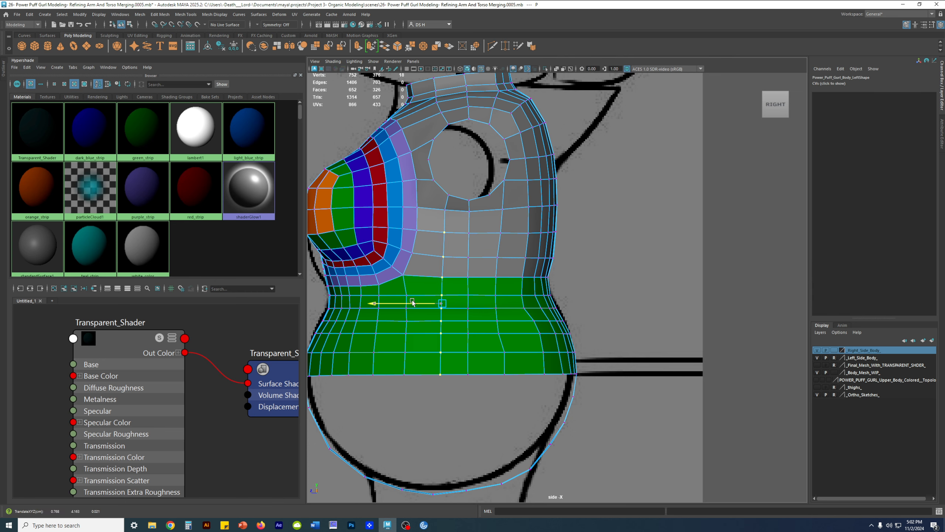
pyautogui.moveTo(379, 303); pyautogui.dragTo(440, 300)
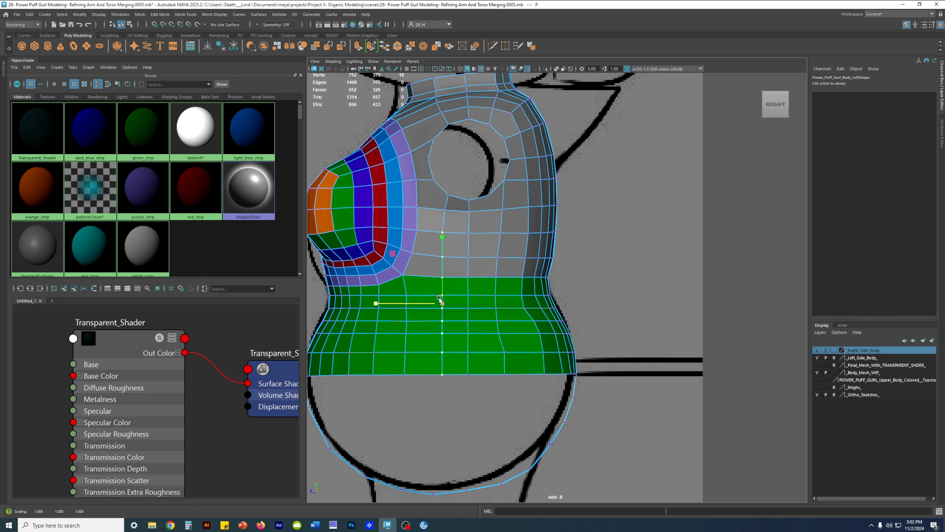
pyautogui.press('w')
pyautogui.click(419, 306)
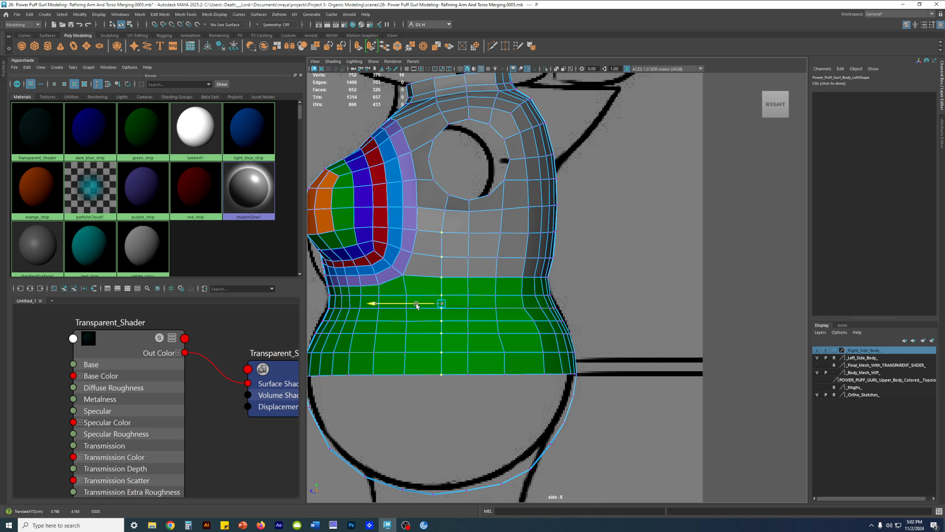
pyautogui.press('space')
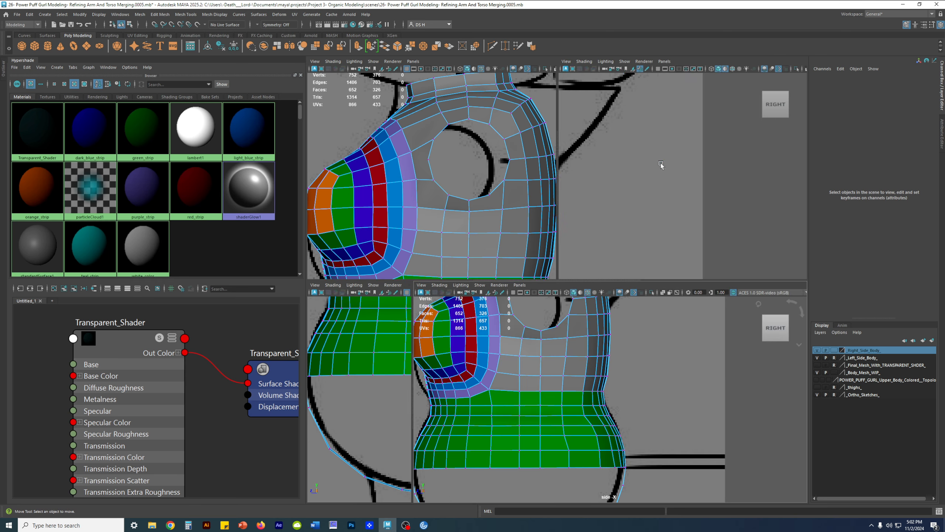
pyautogui.press('space')
pyautogui.keyDown('alt'); pyautogui.moveTo(472, 175); pyautogui.dragTo(506, 221); pyautogui.keyUp('alt')
pyautogui.press('space')
pyautogui.press('space')
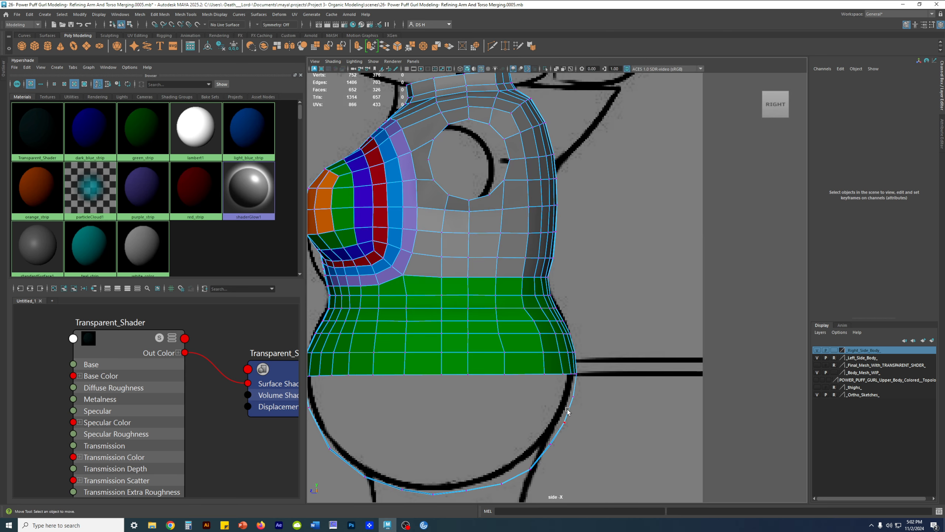
# - Flatten the three lowest vertices of the column beneath the arm opening's rear into a vertical line and fine-tune their position
pyautogui.click(500, 225)
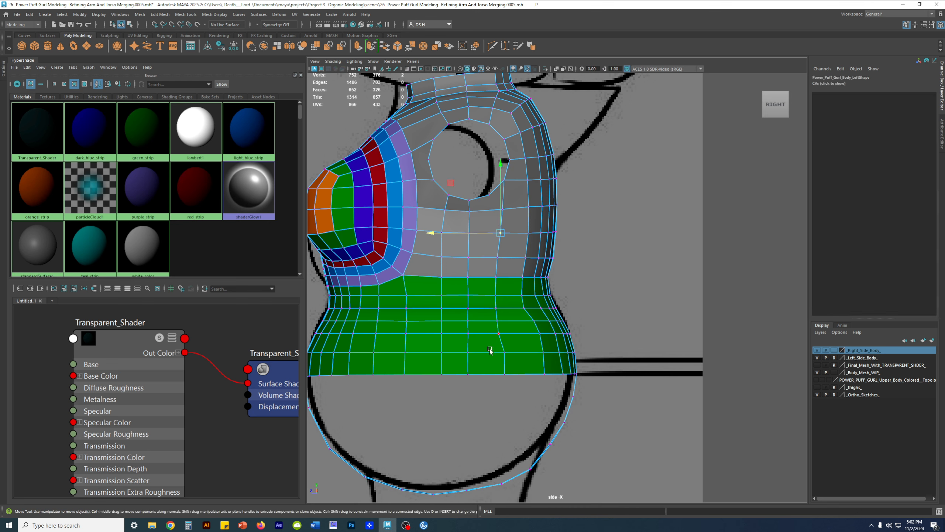
pyautogui.moveTo(491, 331); pyautogui.dragTo(515, 411)
pyautogui.press('r')
pyautogui.moveTo(431, 353); pyautogui.dragTo(717, 375)
pyautogui.press('w')
pyautogui.moveTo(479, 353); pyautogui.dragTo(478, 354)
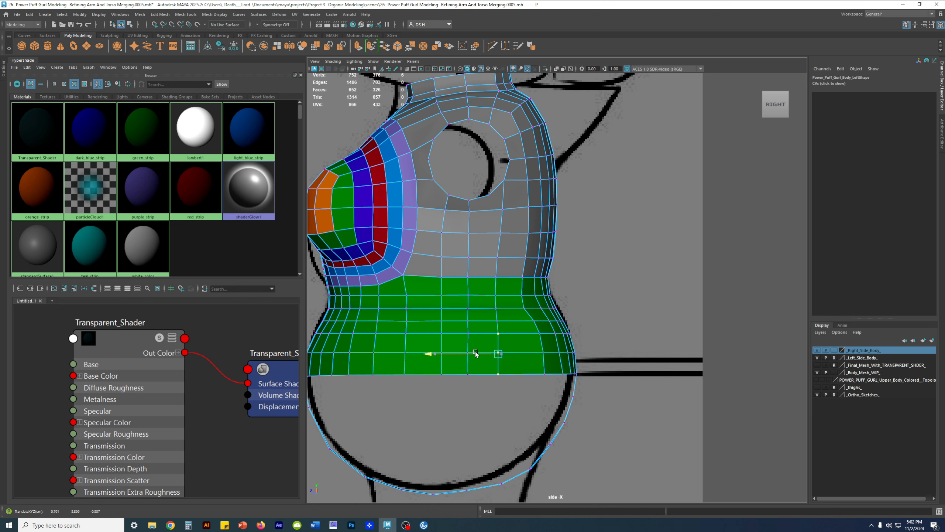
pyautogui.click(521, 378)
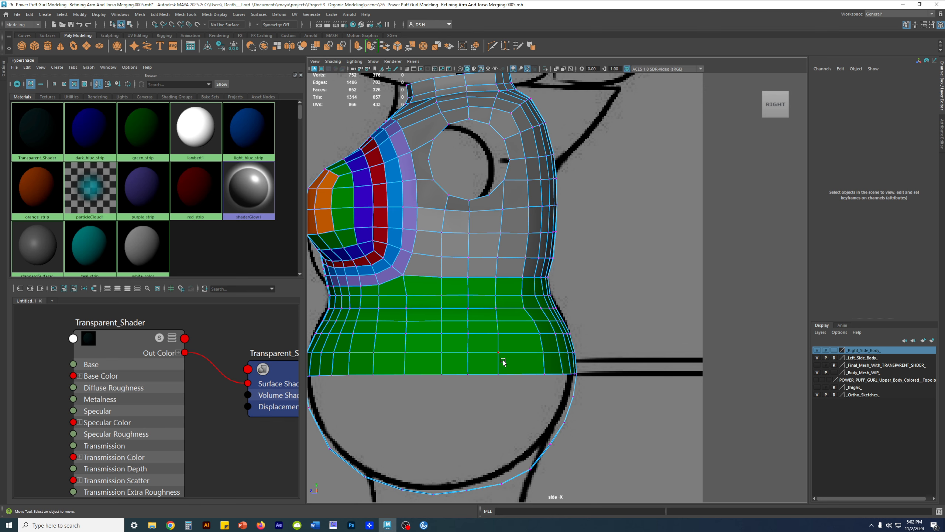
# - Nudge the remaining vertices of that rear column, between the waist and the arm opening, to even out its curve
pyautogui.moveTo(488, 326)
pyautogui.mouseDown()
pyautogui.moveTo(510, 339)
pyautogui.moveTo(483, 333)
pyautogui.mouseUp()
pyautogui.click(630, 309)
pyautogui.scroll(2, 491, 260)
pyautogui.keyDown('alt'); pyautogui.moveTo(497, 241); pyautogui.dragTo(519, 257, button='middle'); pyautogui.keyUp('alt')
pyautogui.moveTo(521, 275); pyautogui.dragTo(521, 275)
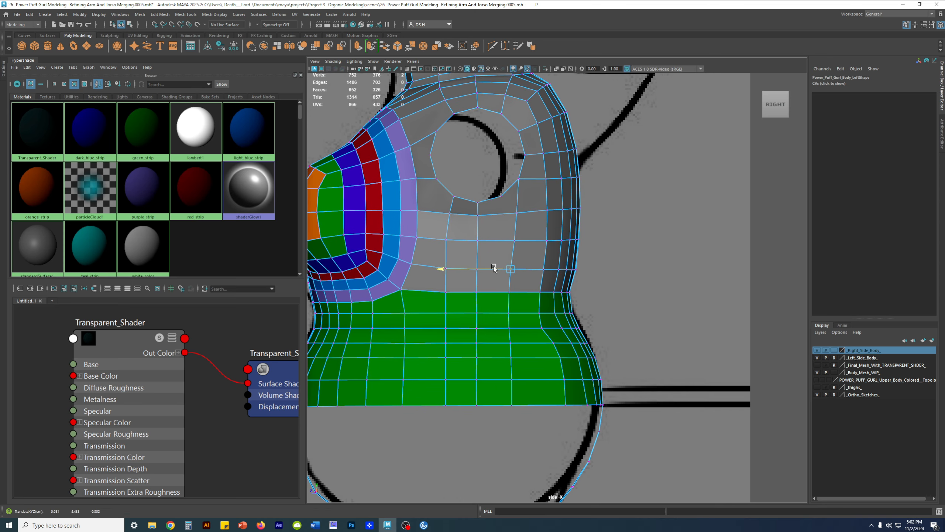
pyautogui.moveTo(507, 208)
pyautogui.mouseDown()
pyautogui.moveTo(522, 221)
pyautogui.moveTo(501, 213)
pyautogui.mouseUp()
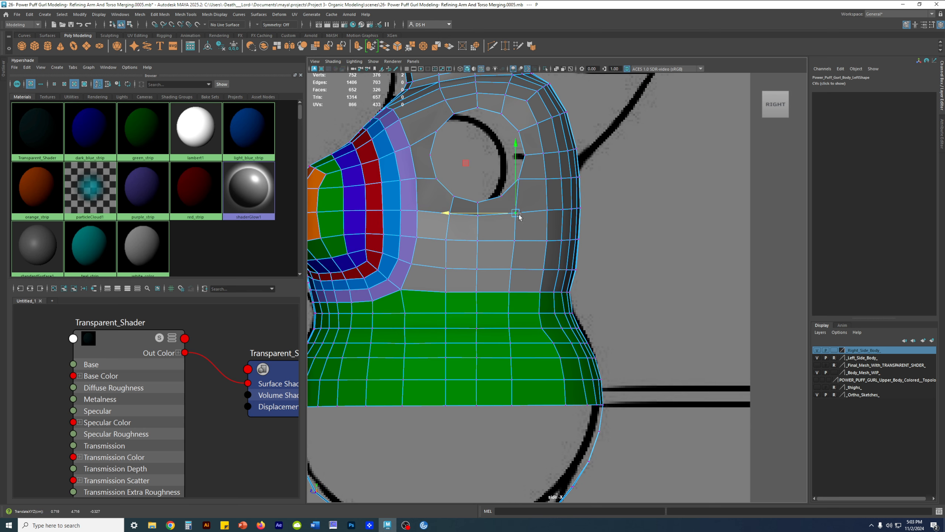
# - Turn on the smooth mesh preview and nudge the rear column's edge just below the top of the green strip slightly toward the back
pyautogui.moveTo(504, 318); pyautogui.dragTo(505, 300, button='right')
pyautogui.doubleClick(511, 268)
pyautogui.press('3')
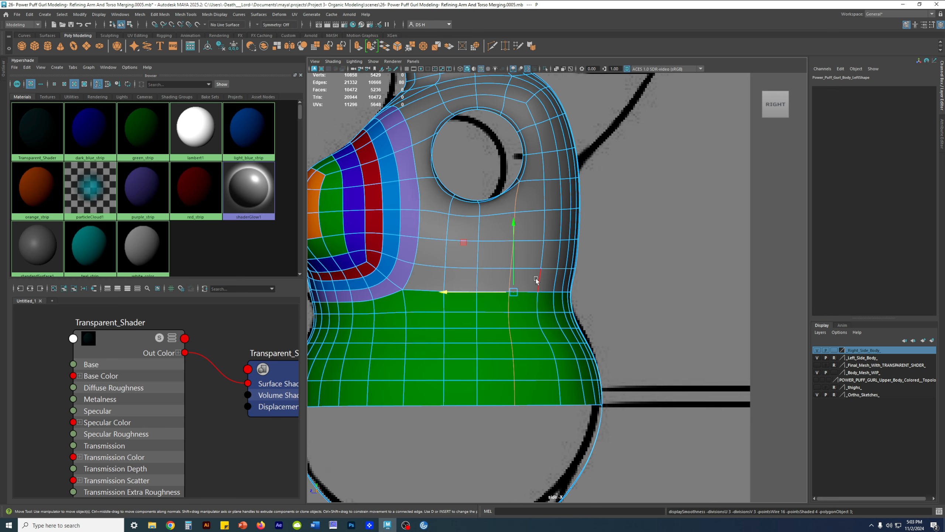
pyautogui.press('q')
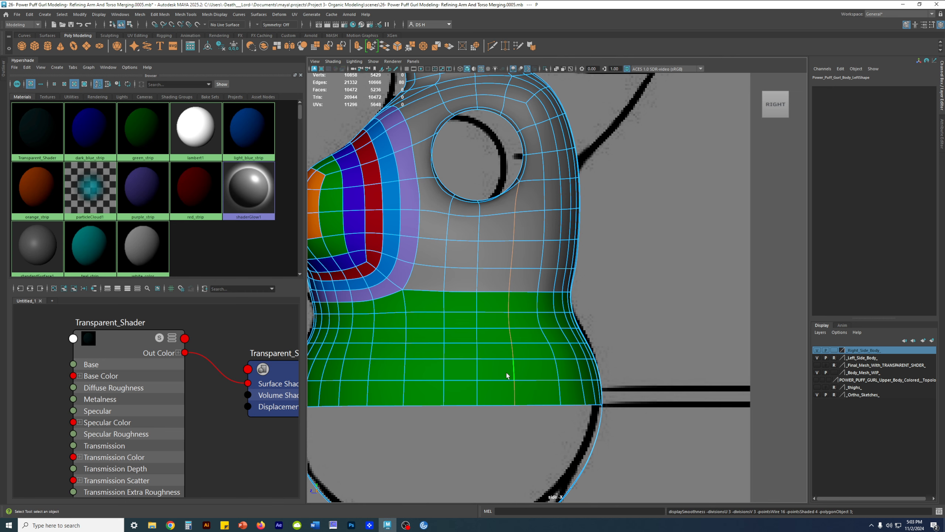
pyautogui.click(511, 321)
pyautogui.press('w')
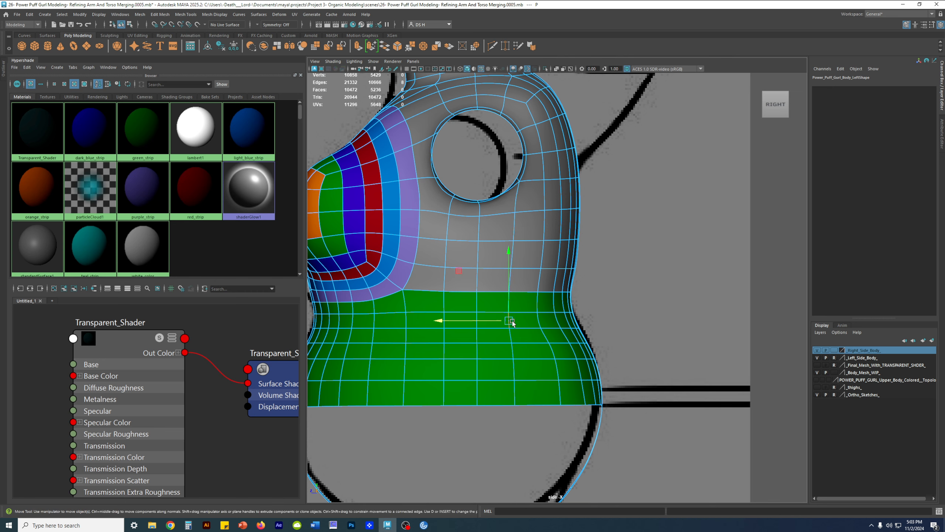
pyautogui.moveTo(496, 320); pyautogui.dragTo(495, 321)
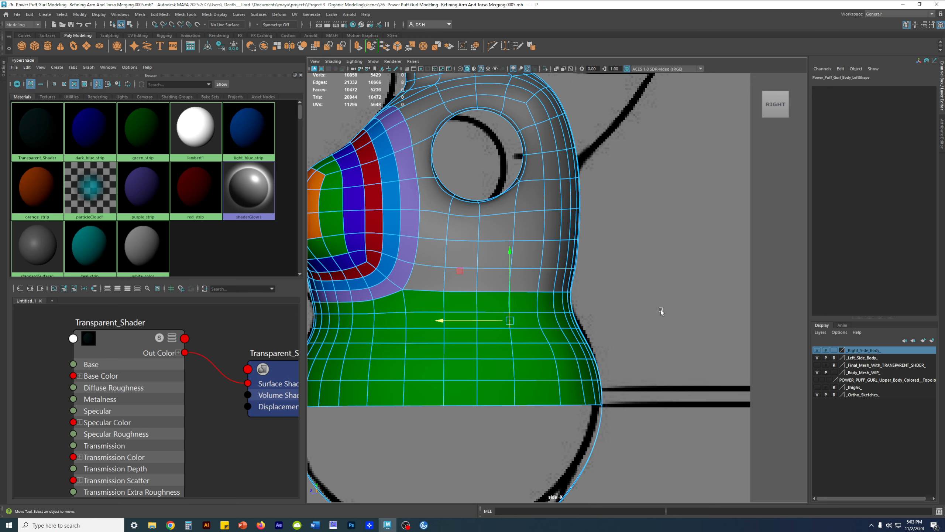
pyautogui.click(661, 310)
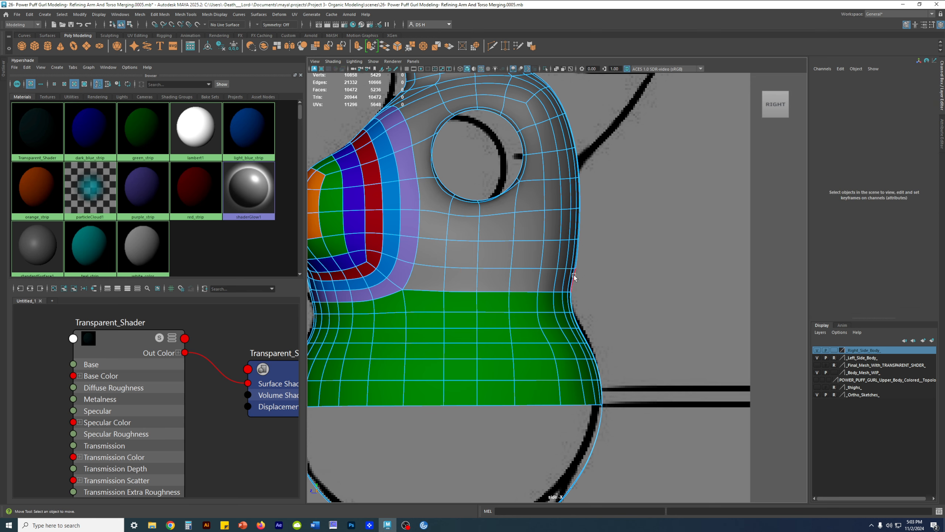
# - Compare the torso with and without smoothing, and examine the topology beneath the arm opening in the perspective view
pyautogui.press('1')
pyautogui.press('3')
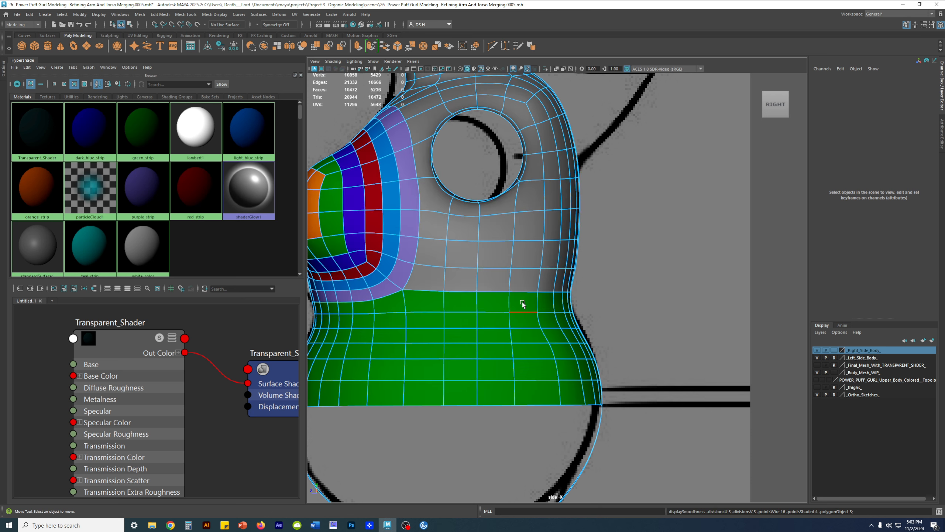
pyautogui.press('1')
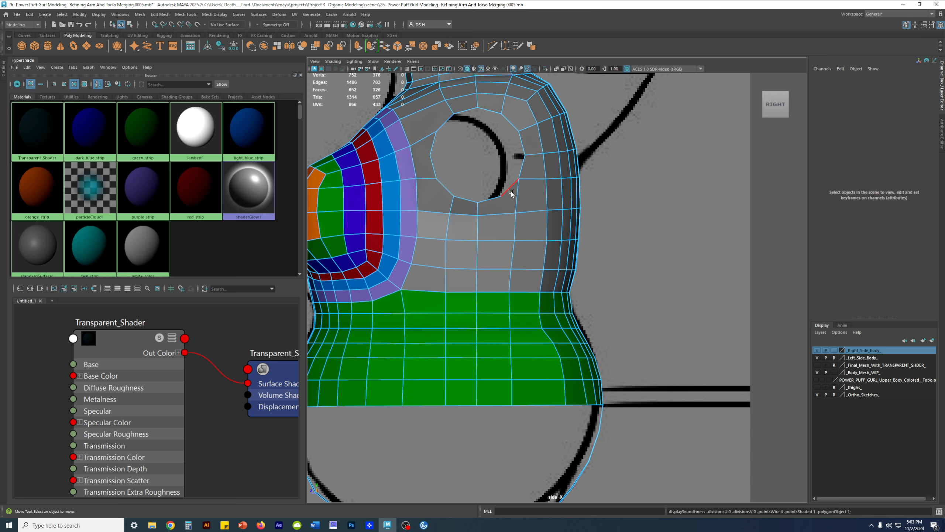
pyautogui.scroll(10, 478, 185)
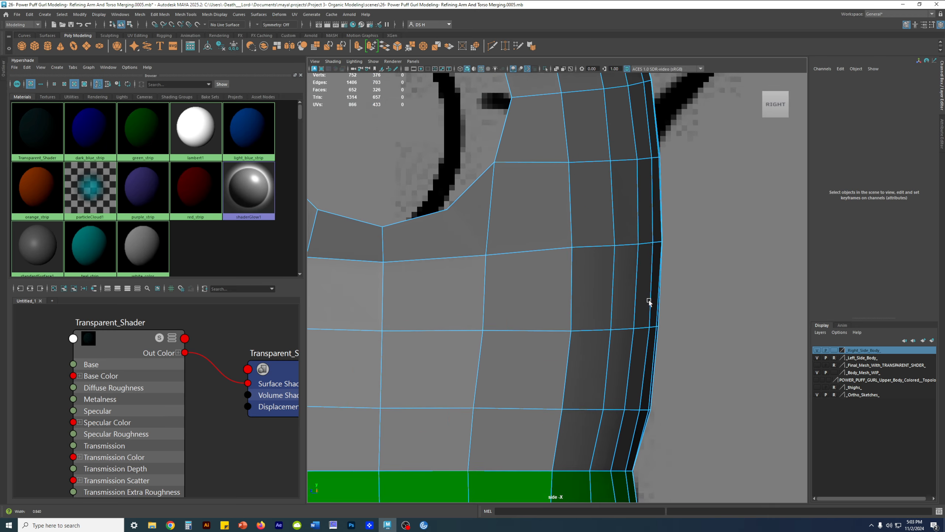
pyautogui.press('space')
pyautogui.press('space')
pyautogui.keyDown('alt'); pyautogui.moveTo(654, 167); pyautogui.dragTo(571, 146); pyautogui.keyUp('alt')
pyautogui.scroll(5, 572, 146)
pyautogui.keyDown('alt'); pyautogui.moveTo(571, 146); pyautogui.dragTo(610, 257, button='middle'); pyautogui.keyUp('alt')
pyautogui.scroll(4, 610, 257)
pyautogui.keyDown('alt'); pyautogui.moveTo(610, 257); pyautogui.dragTo(581, 136); pyautogui.keyUp('alt')
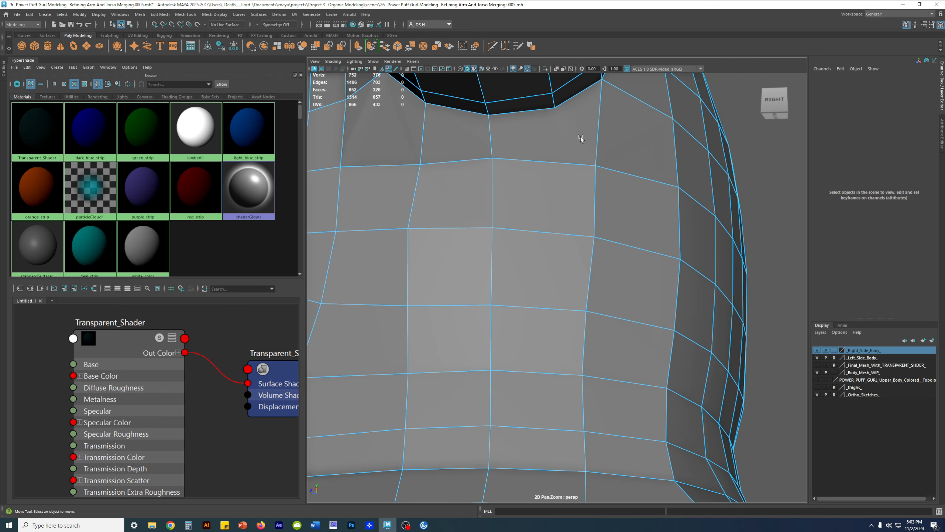
# - Try deleting the vertical edge beneath the arm opening's rear, and undo the deletion
pyautogui.click(604, 116)
pyautogui.press('Delete')
pyautogui.scroll(-4, 604, 153)
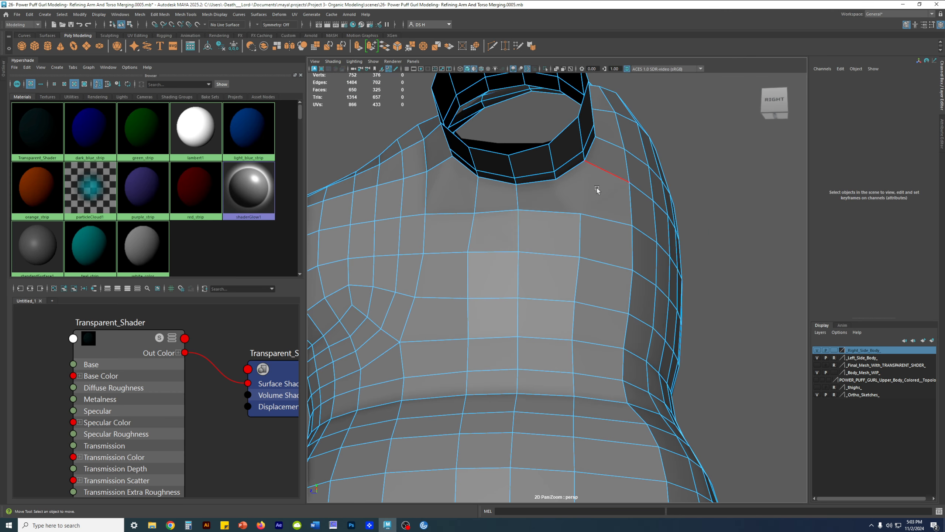
pyautogui.hotkey('ctrl', 'z')
# - Cut a new edge with Multi-Cut from the next lower vertex of the arm opening to the torso vertex beneath its rear
pyautogui.keyDown('alt'); pyautogui.moveTo(597, 190); pyautogui.dragTo(589, 172); pyautogui.keyUp('alt')
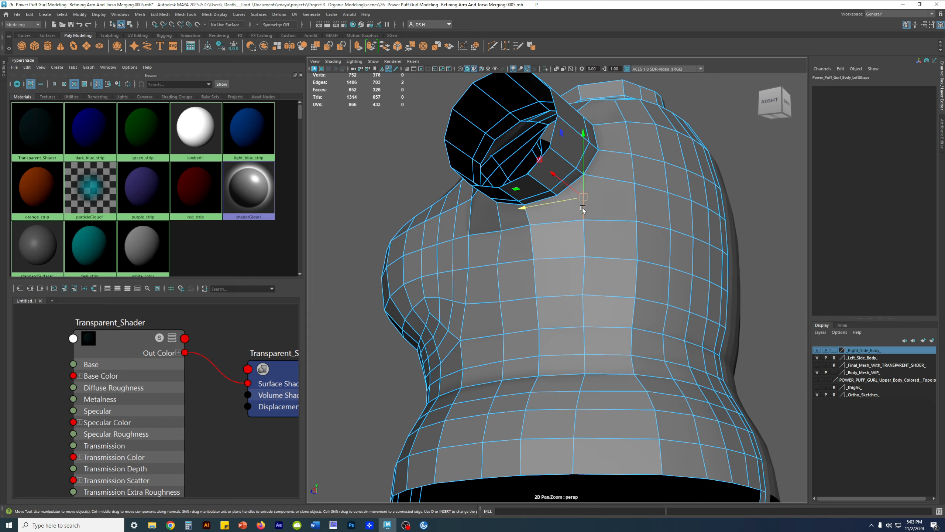
pyautogui.keyDown('alt'); pyautogui.moveTo(579, 233); pyautogui.dragTo(582, 178); pyautogui.keyUp('alt')
pyautogui.keyDown('alt'); pyautogui.moveTo(562, 233); pyautogui.dragTo(607, 218); pyautogui.keyUp('alt')
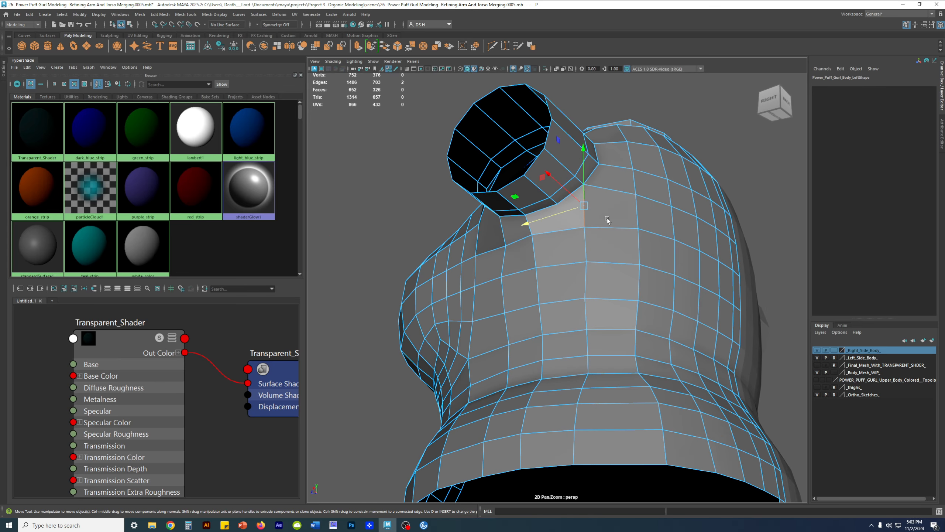
pyautogui.moveTo(605, 217); pyautogui.dragTo(674, 163, button='right')
pyautogui.keyDown('shift'); pyautogui.moveTo(616, 187); pyautogui.dragTo(498, 185, button='right'); pyautogui.keyUp('shift')
pyautogui.click(637, 228)
pyautogui.press('Escape')
pyautogui.keyDown('alt'); pyautogui.moveTo(563, 190); pyautogui.dragTo(648, 169, button='right'); pyautogui.keyUp('alt')
pyautogui.keyDown('alt'); pyautogui.moveTo(648, 169); pyautogui.dragTo(633, 216, button='middle'); pyautogui.keyUp('alt')
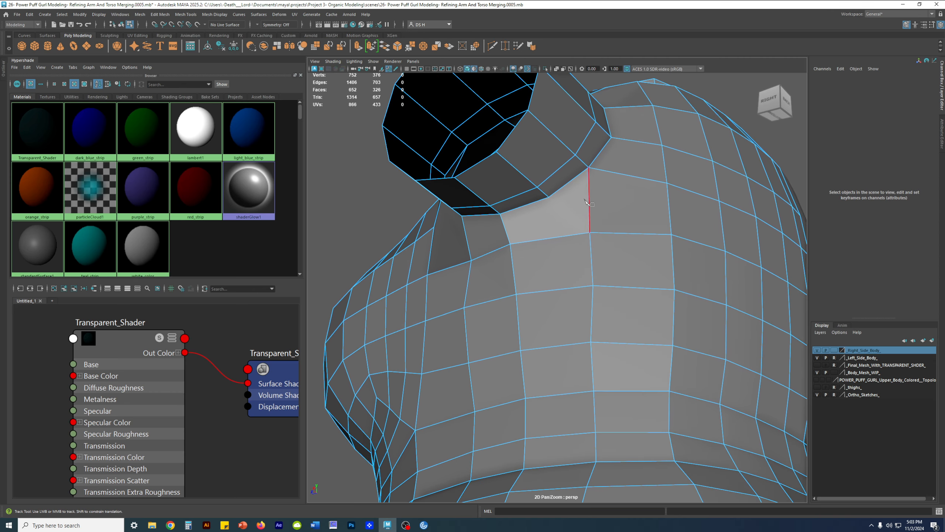
pyautogui.keyDown('alt'); pyautogui.moveTo(599, 220); pyautogui.dragTo(597, 159); pyautogui.keyUp('alt')
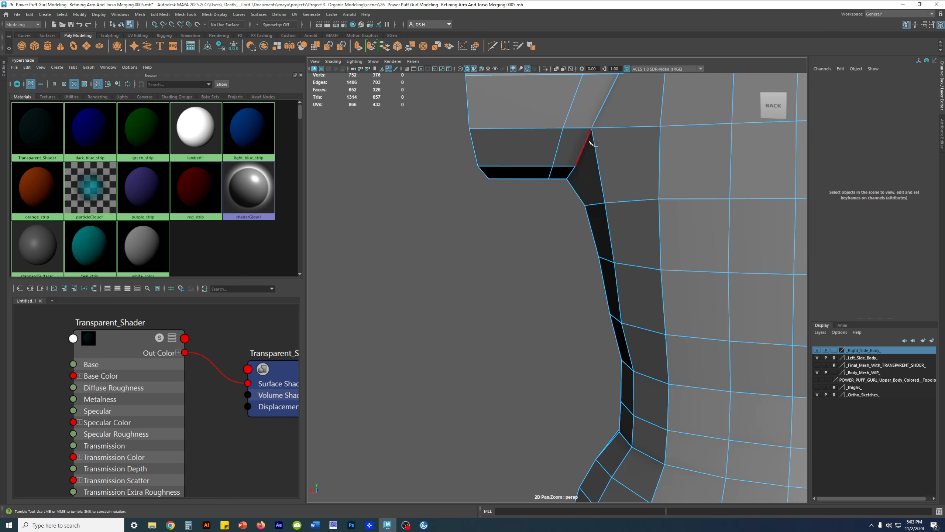
pyautogui.keyDown('alt'); pyautogui.moveTo(582, 157); pyautogui.dragTo(584, 143); pyautogui.keyUp('alt')
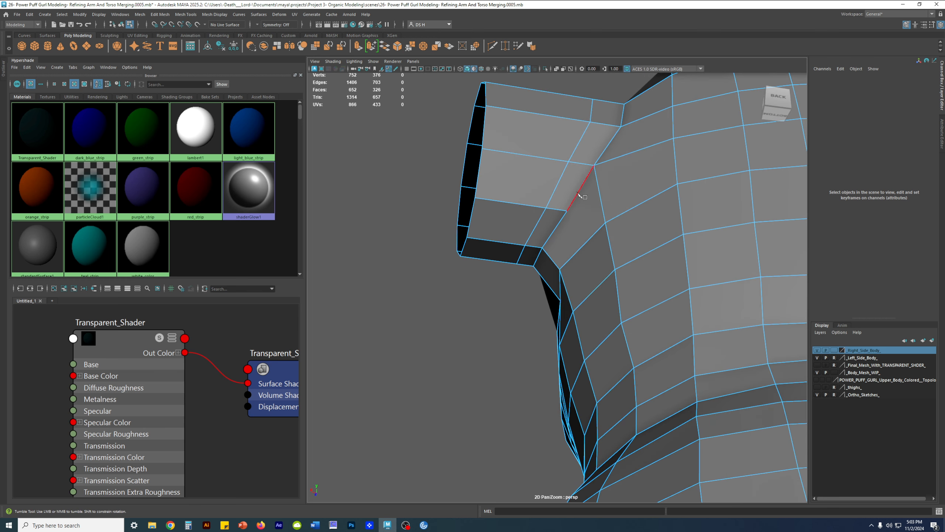
pyautogui.click(568, 209)
pyautogui.keyDown('alt'); pyautogui.moveTo(587, 212); pyautogui.dragTo(598, 183); pyautogui.keyUp('alt')
pyautogui.keyDown('alt'); pyautogui.moveTo(580, 216); pyautogui.dragTo(538, 222); pyautogui.keyUp('alt')
pyautogui.moveTo(568, 254); pyautogui.dragTo(592, 254)
pyautogui.press('w')
# - Delete the old edge connecting the arm opening to the same torso vertex
pyautogui.keyDown('alt'); pyautogui.moveTo(650, 253); pyautogui.dragTo(601, 263); pyautogui.keyUp('alt')
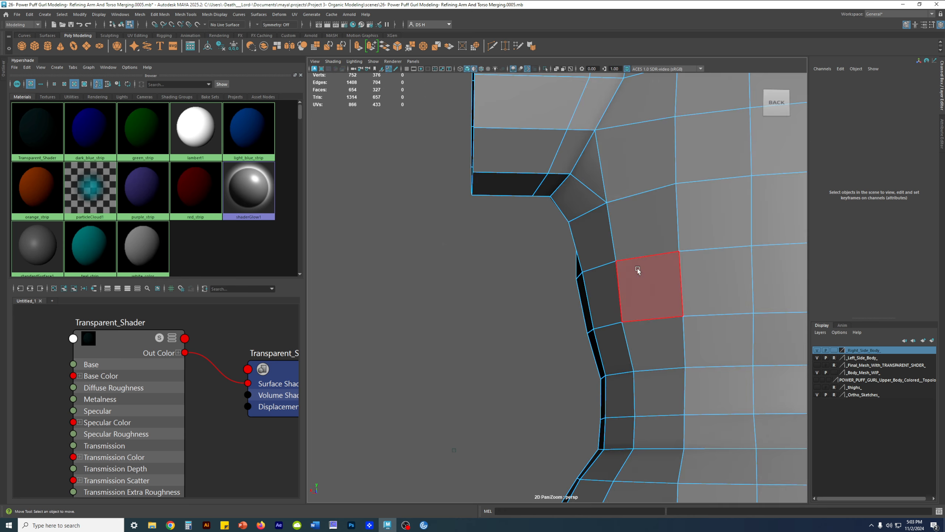
pyautogui.click(602, 165)
pyautogui.press('Delete')
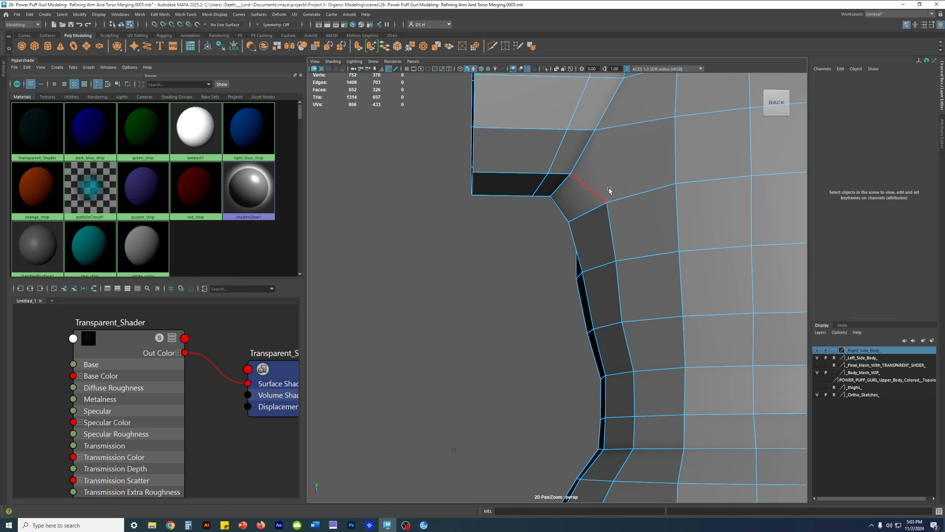
# - Adjust the mesh beneath the arm opening's rear to smooth the flow around the rerouted edge
pyautogui.keyDown('alt'); pyautogui.moveTo(582, 186); pyautogui.dragTo(659, 218); pyautogui.keyUp('alt')
pyautogui.moveTo(660, 218); pyautogui.dragTo(440, 201, button='right')
pyautogui.scroll(-3, 565, 237)
pyautogui.keyDown('alt'); pyautogui.moveTo(574, 227); pyautogui.dragTo(606, 247); pyautogui.keyUp('alt')
pyautogui.moveTo(605, 248); pyautogui.dragTo(594, 201, button='right')
pyautogui.click(599, 217)
pyautogui.click(592, 202)
pyautogui.moveTo(563, 198); pyautogui.dragTo(555, 197)
# - Move the torso vertex in the second row below the arm opening's rear vertically to even out the row spacing
pyautogui.moveTo(582, 221)
pyautogui.keyDown('alt'); pyautogui.mouseDown()
pyautogui.moveTo(576, 233)
pyautogui.moveTo(574, 220)
pyautogui.mouseUp(); pyautogui.keyUp('alt')
pyautogui.keyDown('alt'); pyautogui.moveTo(575, 219); pyautogui.dragTo(468, 217, button='right'); pyautogui.keyUp('alt')
pyautogui.moveTo(614, 234)
pyautogui.keyDown('alt'); pyautogui.mouseDown()
pyautogui.moveTo(544, 245)
pyautogui.moveTo(546, 232)
pyautogui.moveTo(598, 234)
pyautogui.mouseUp(); pyautogui.keyUp('alt')
pyautogui.click(584, 258)
pyautogui.keyDown('alt'); pyautogui.moveTo(566, 261); pyautogui.dragTo(581, 248); pyautogui.keyUp('alt')
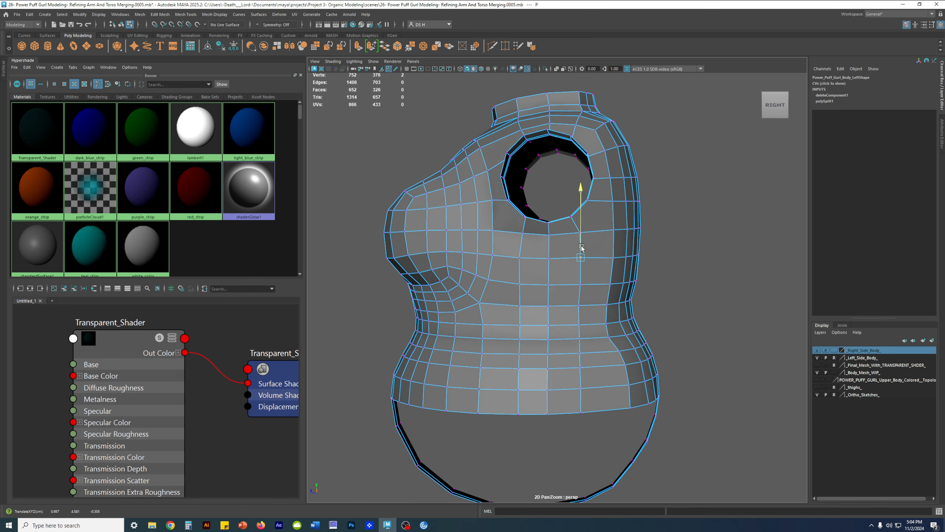
# - Shift the torso vertices in the column below the arm opening's rear horizontally to straighten the column
pyautogui.click(580, 284)
pyautogui.moveTo(561, 284); pyautogui.dragTo(560, 282)
pyautogui.keyDown('alt'); pyautogui.moveTo(597, 297); pyautogui.dragTo(583, 238, button='middle'); pyautogui.keyUp('alt')
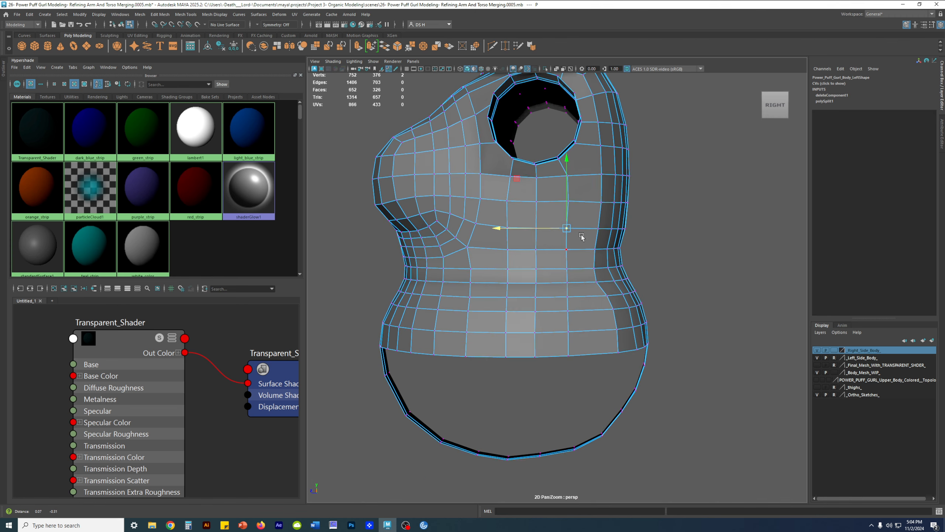
pyautogui.click(567, 244)
pyautogui.click(568, 180)
pyautogui.moveTo(544, 176); pyautogui.dragTo(540, 177)
# - Move the side torso vertex beneath the arm sideways in the back view to refine the underarm contour
pyautogui.keyDown('alt'); pyautogui.moveTo(575, 184); pyautogui.dragTo(533, 175); pyautogui.keyUp('alt')
pyautogui.click(580, 201)
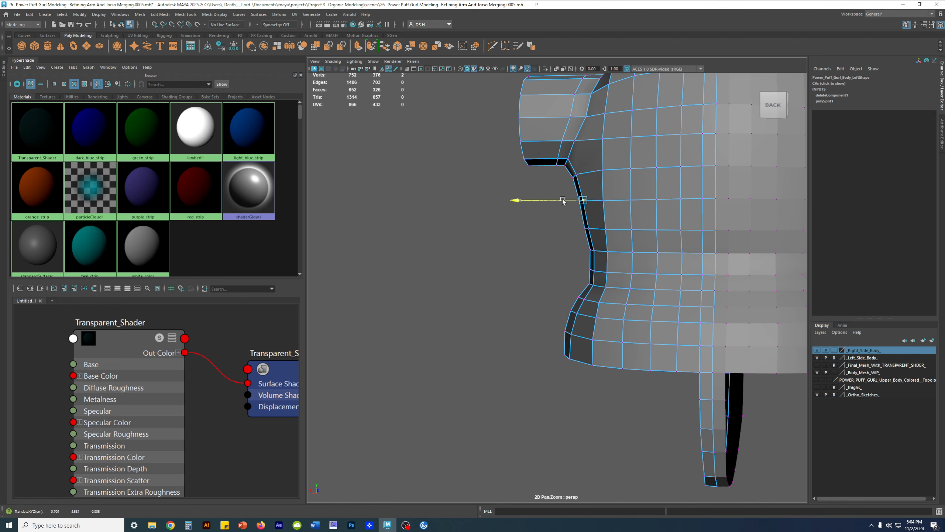
pyautogui.keyDown('alt'); pyautogui.moveTo(574, 297); pyautogui.dragTo(655, 237); pyautogui.keyUp('alt')
# - Select the edge loop around the arm nearest the shoulder and examine it from the front
pyautogui.click(685, 244)
pyautogui.click(623, 225)
pyautogui.doubleClick(660, 246)
pyautogui.keyDown('alt'); pyautogui.moveTo(433, 198); pyautogui.dragTo(490, 98); pyautogui.keyUp('alt')
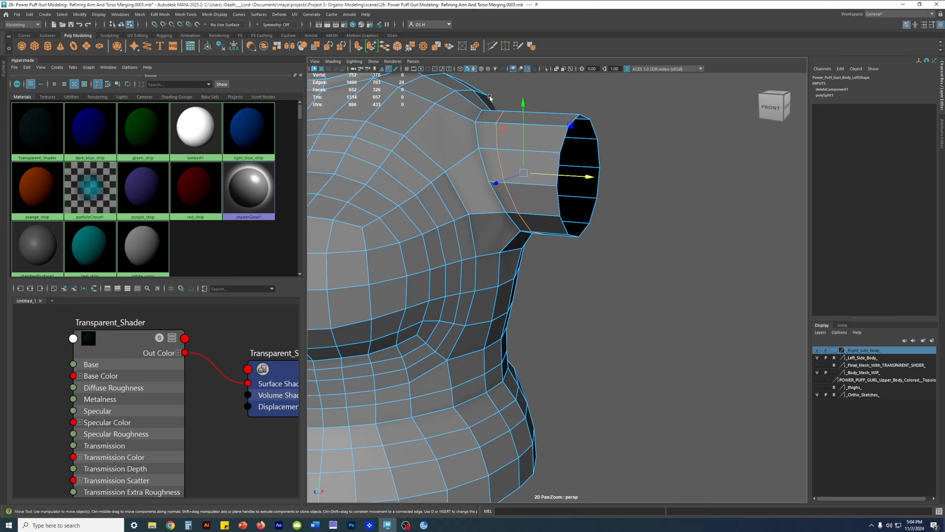
# - Adjust the rear vertex on the underside of the arm joint vertically to soften the underarm corner
pyautogui.keyDown('alt'); pyautogui.moveTo(626, 265); pyautogui.dragTo(586, 277); pyautogui.keyUp('alt')
pyautogui.click(602, 254)
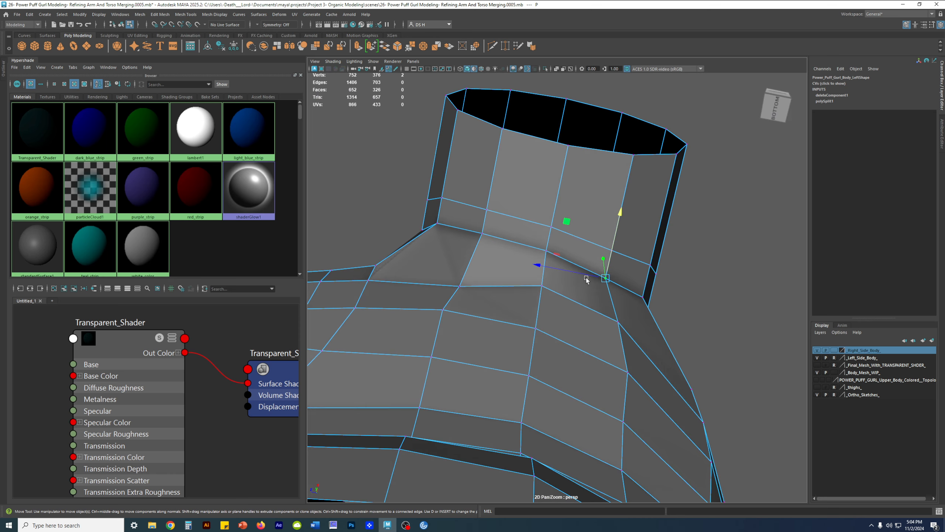
pyautogui.keyDown('alt'); pyautogui.moveTo(590, 277); pyautogui.dragTo(585, 182); pyautogui.keyUp('alt')
pyautogui.keyDown('alt'); pyautogui.moveTo(641, 359); pyautogui.dragTo(645, 331); pyautogui.keyUp('alt')
pyautogui.keyDown('alt'); pyautogui.moveTo(646, 331); pyautogui.dragTo(571, 304, button='right'); pyautogui.keyUp('alt')
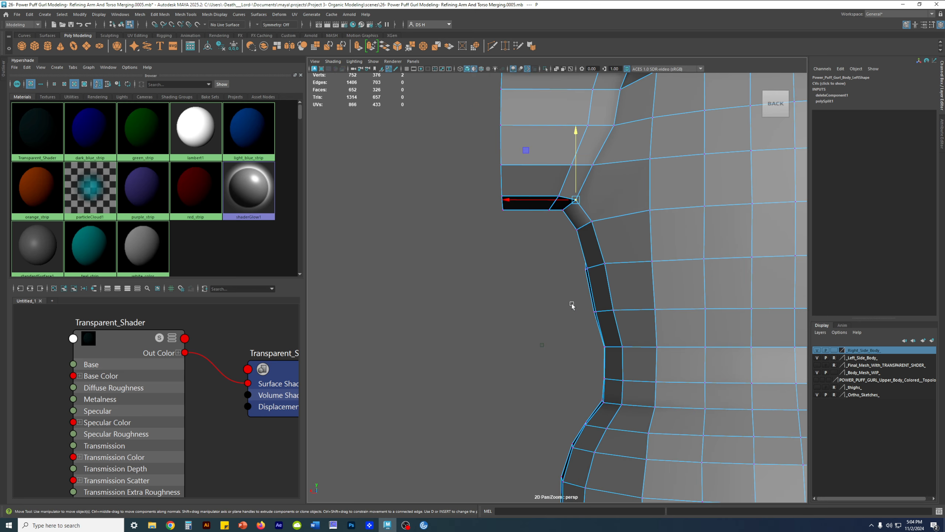
# - Examine the edge loop around the arm near the shoulder from the back
pyautogui.moveTo(615, 210); pyautogui.dragTo(600, 175, button='right')
pyautogui.doubleClick(578, 143)
pyautogui.keyDown('alt'); pyautogui.moveTo(603, 112); pyautogui.dragTo(577, 150, button='middle'); pyautogui.keyUp('alt')
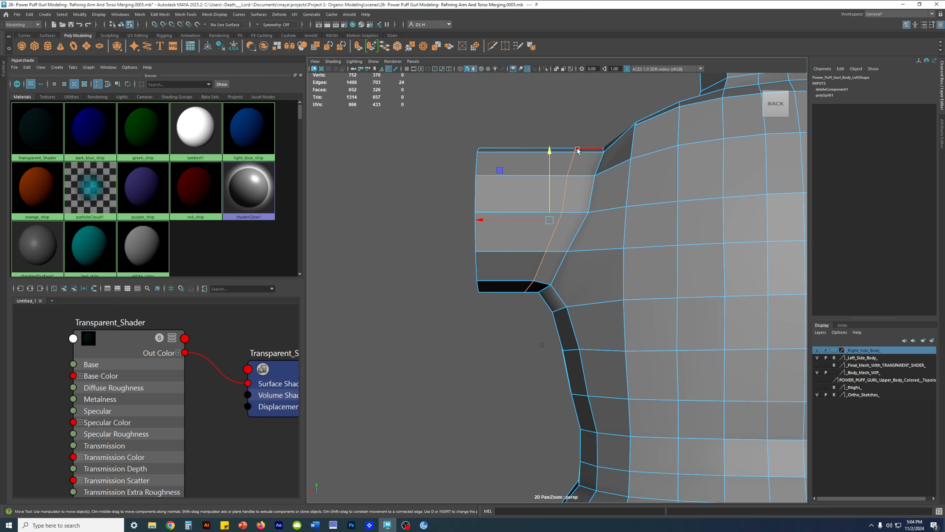
# - Preview the torso smoothed in object mode and examine the underarm curve from the front and back
pyautogui.moveTo(699, 197); pyautogui.dragTo(470, 173, button='right')
pyautogui.click(566, 175)
pyautogui.keyDown('alt'); pyautogui.moveTo(532, 176); pyautogui.dragTo(616, 210); pyautogui.keyUp('alt')
pyautogui.click(679, 201)
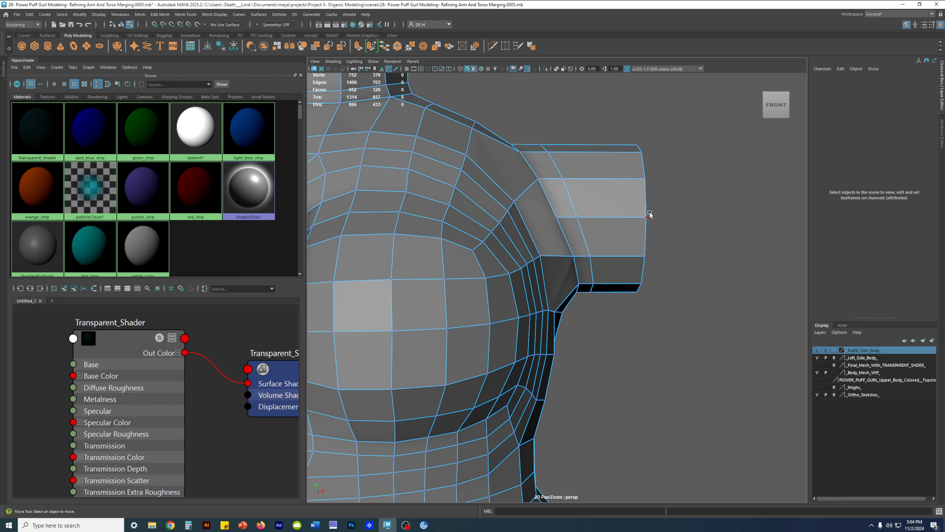
pyautogui.keyDown('alt'); pyautogui.moveTo(599, 275); pyautogui.dragTo(539, 262); pyautogui.keyUp('alt')
pyautogui.keyDown('alt'); pyautogui.moveTo(539, 262); pyautogui.dragTo(584, 306, button='right'); pyautogui.keyUp('alt')
pyautogui.keyDown('alt'); pyautogui.moveTo(584, 305); pyautogui.dragTo(548, 197, button='middle'); pyautogui.keyUp('alt')
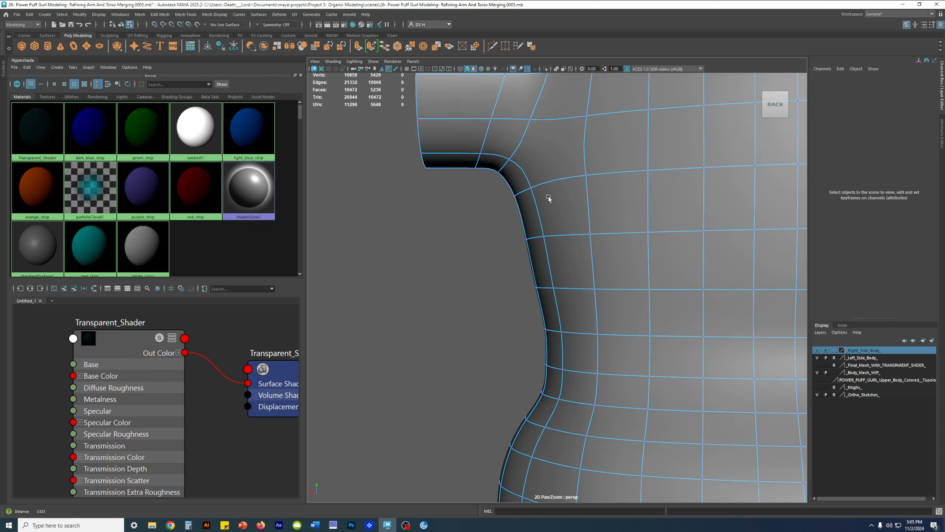
# - Return to the unsmoothed mesh and adjust the second-row torso vertex below the arm opening's rear
pyautogui.press('1')
pyautogui.click(546, 238)
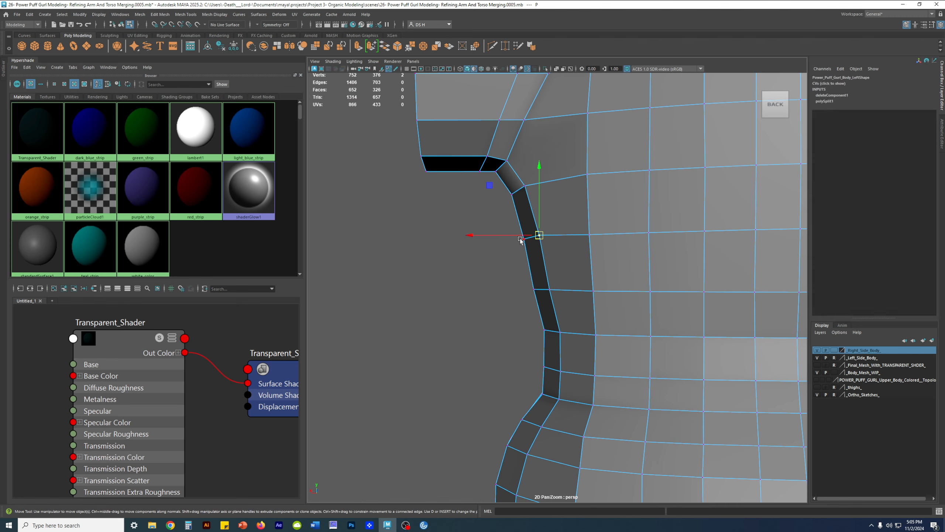
pyautogui.keyDown('alt'); pyautogui.moveTo(515, 235); pyautogui.dragTo(551, 222); pyautogui.keyUp('alt')
pyautogui.scroll(-6, 551, 222)
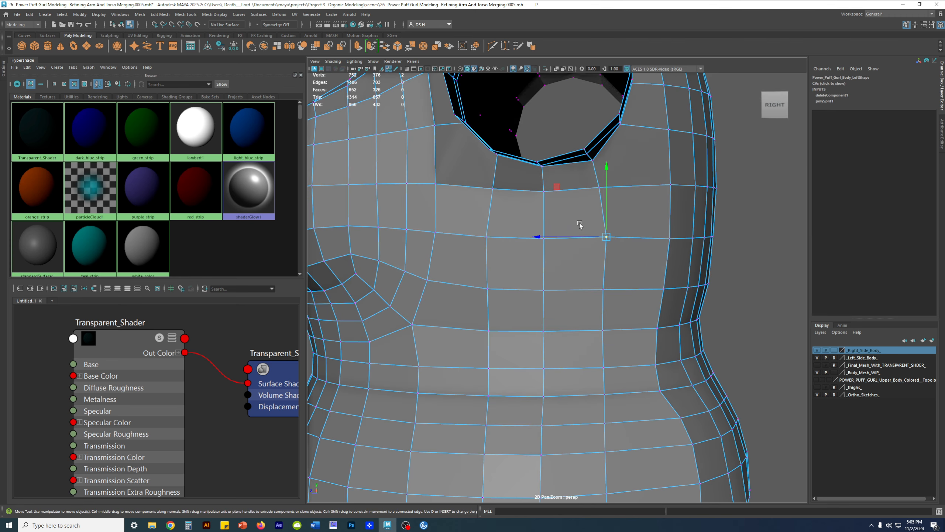
# - Adjust the middle vertex on the arm joint's underside vertically, checking the underarm curve in smooth preview
pyautogui.keyDown('alt'); pyautogui.moveTo(560, 182); pyautogui.dragTo(514, 183); pyautogui.keyUp('alt')
pyautogui.click(664, 224)
pyautogui.scroll(3, 580, 195)
pyautogui.moveTo(505, 107); pyautogui.dragTo(521, 84)
pyautogui.keyDown('alt'); pyautogui.moveTo(499, 108); pyautogui.dragTo(514, 160); pyautogui.keyUp('alt')
pyautogui.press('3')
pyautogui.press('3')
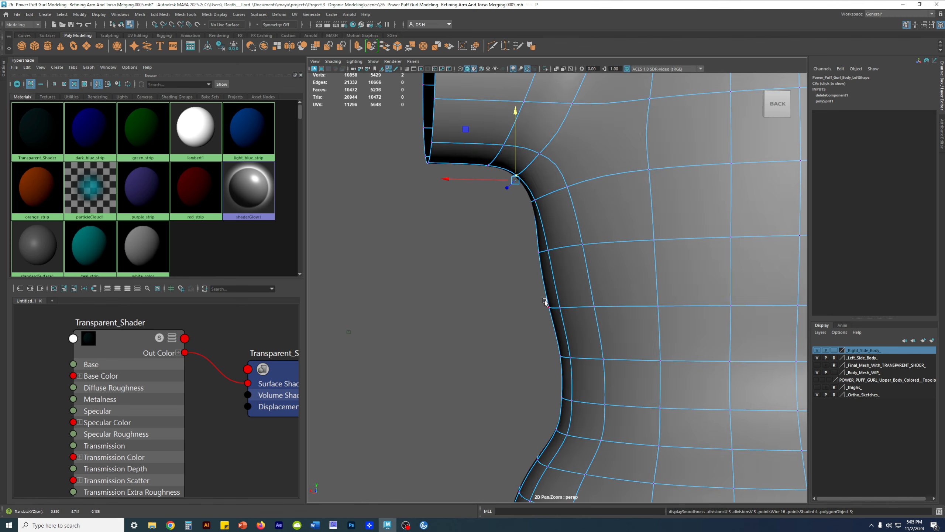
pyautogui.press('1')
pyautogui.keyDown('alt'); pyautogui.moveTo(532, 198); pyautogui.dragTo(598, 152); pyautogui.keyUp('alt')
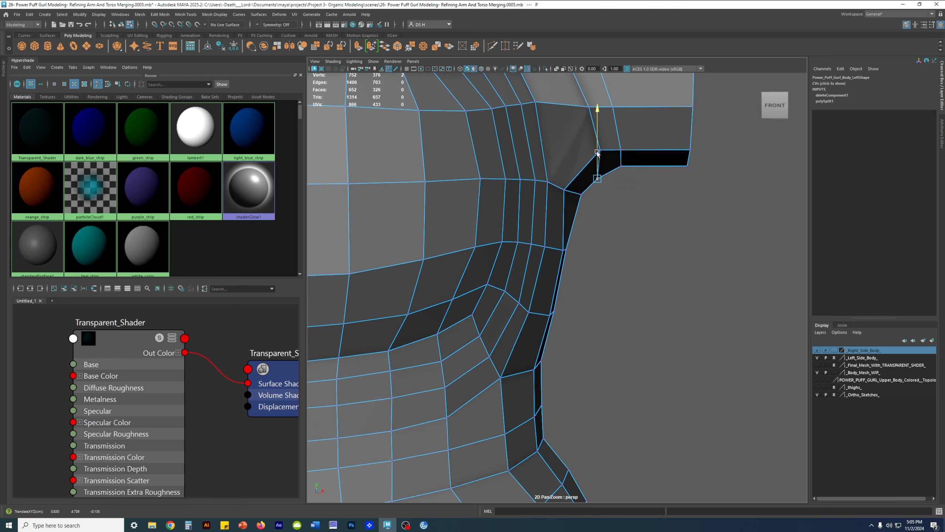
# - Select the edge loop around the arm near the shoulder and examine how it meets the underarm
pyautogui.moveTo(637, 226); pyautogui.dragTo(629, 179, button='right')
pyautogui.doubleClick(615, 120)
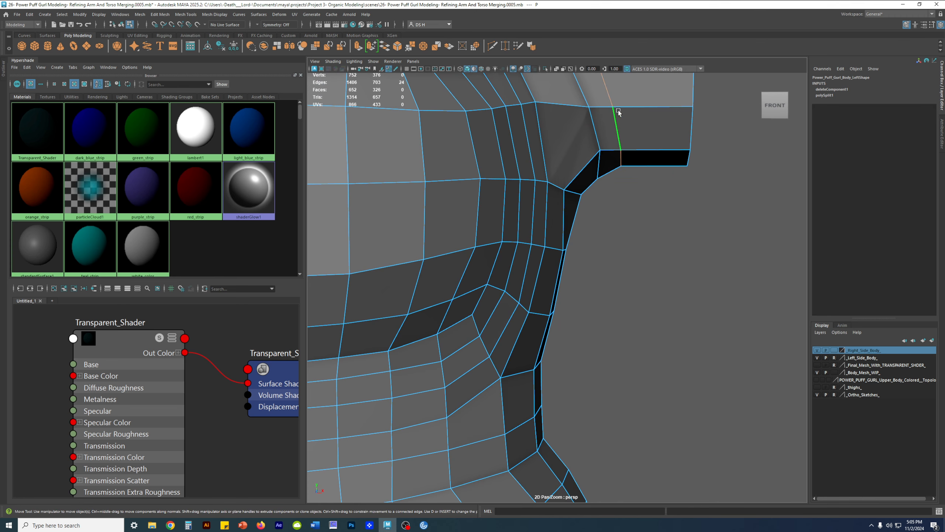
pyautogui.keyDown('alt'); pyautogui.moveTo(615, 120); pyautogui.dragTo(589, 156); pyautogui.keyUp('alt')
pyautogui.keyDown('alt'); pyautogui.moveTo(658, 180); pyautogui.dragTo(601, 172); pyautogui.keyUp('alt')
# - Shift the first-row vertices below the arm opening's front and rear horizontally, and lower the middle one
pyautogui.press('F9')
pyautogui.scroll(-5, 656, 178)
pyautogui.scroll(-3, 576, 185)
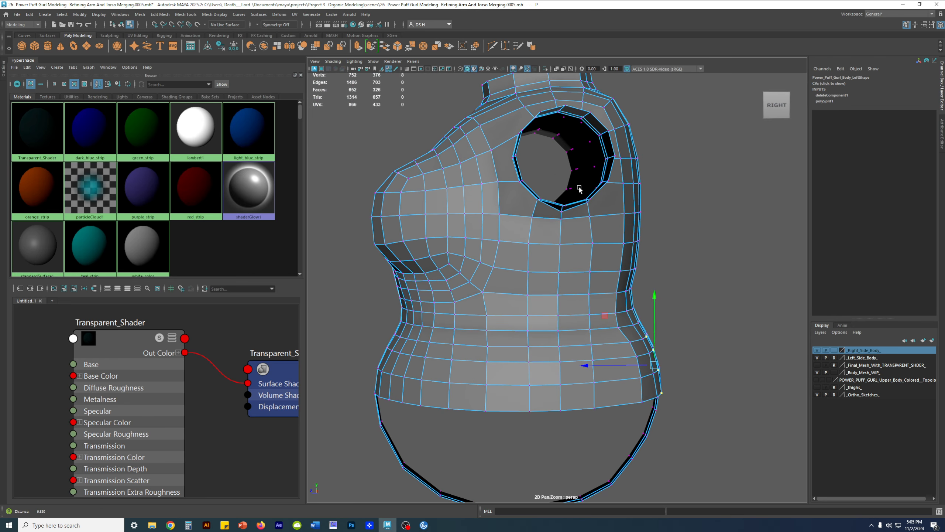
pyautogui.scroll(3, 580, 190)
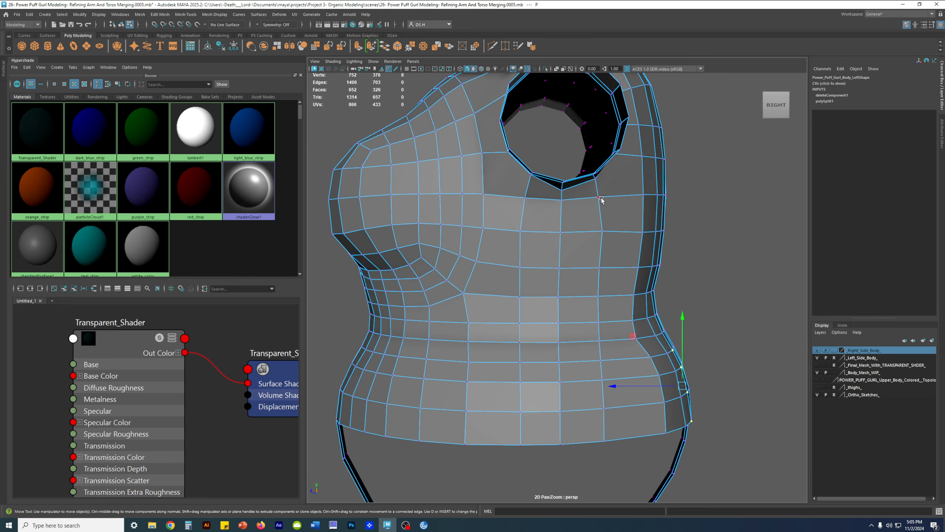
pyautogui.moveTo(579, 199); pyautogui.dragTo(581, 199)
pyautogui.click(521, 207)
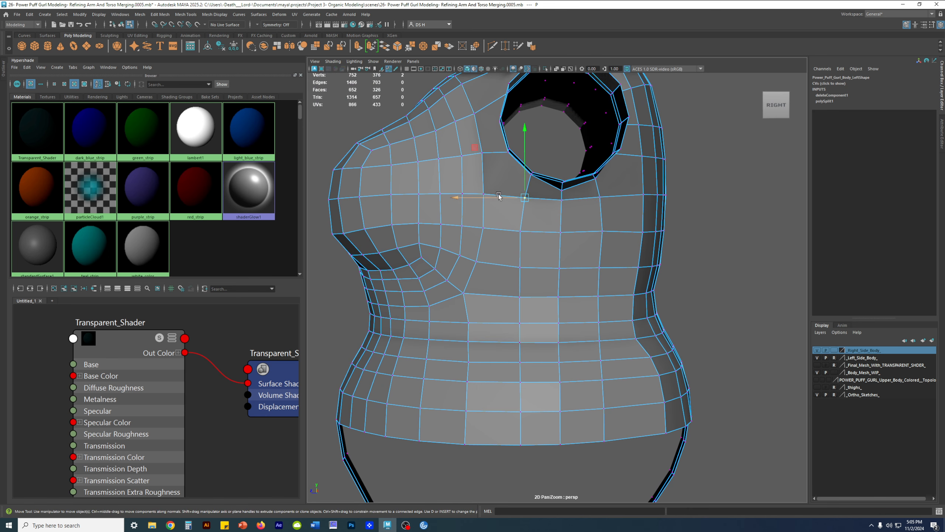
pyautogui.click(564, 207)
# - Preview the smoothed mesh and examine the area beneath the arm, ending on the unsmoothed mesh
pyautogui.press('3')
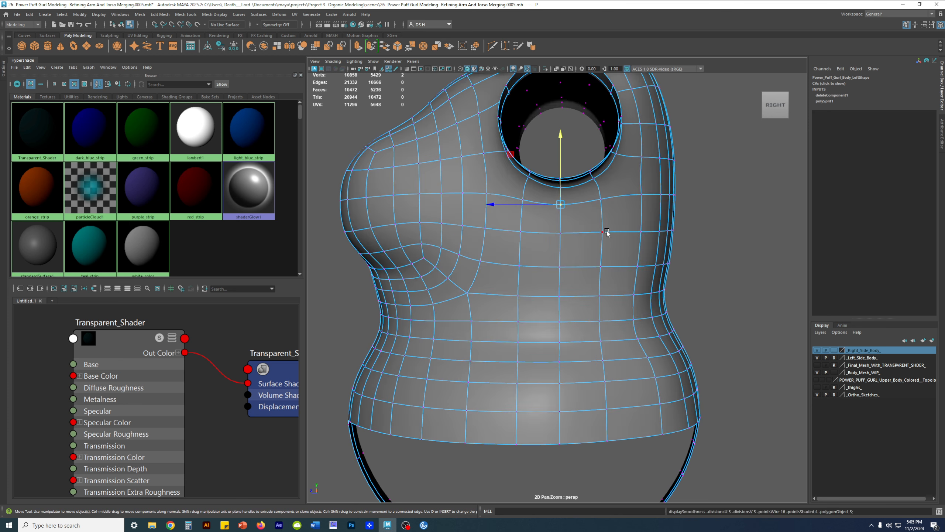
pyautogui.click(698, 213)
pyautogui.keyDown('alt'); pyautogui.moveTo(698, 213); pyautogui.dragTo(643, 209); pyautogui.keyUp('alt')
pyautogui.scroll(3, 643, 209)
pyautogui.click(519, 200)
pyautogui.press('1')
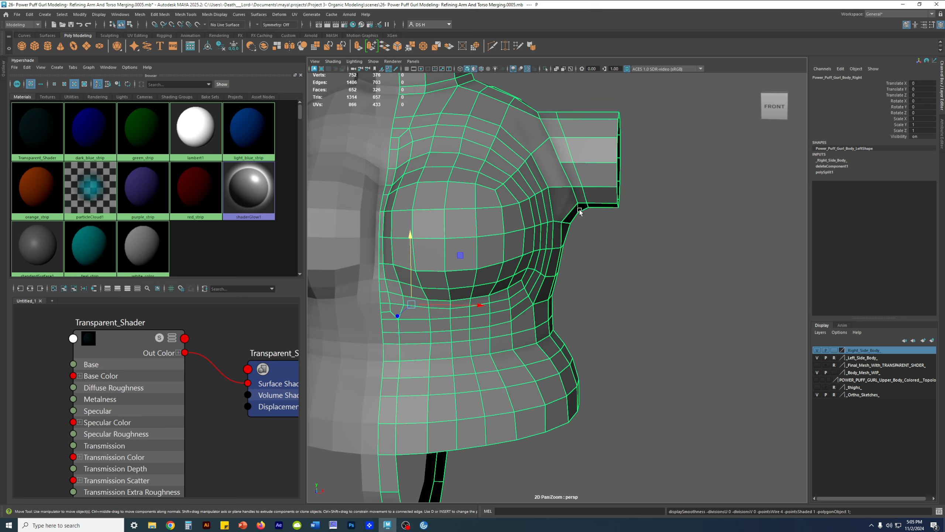
# - Adjust the vertex on the underside of the arm joint from the front view
pyautogui.moveTo(564, 203); pyautogui.dragTo(533, 182, button='right')
pyautogui.keyDown('alt'); pyautogui.moveTo(555, 158); pyautogui.dragTo(551, 180, button='middle'); pyautogui.keyUp('alt')
pyautogui.keyDown('alt'); pyautogui.moveTo(551, 180); pyautogui.dragTo(605, 206, button='right'); pyautogui.keyUp('alt')
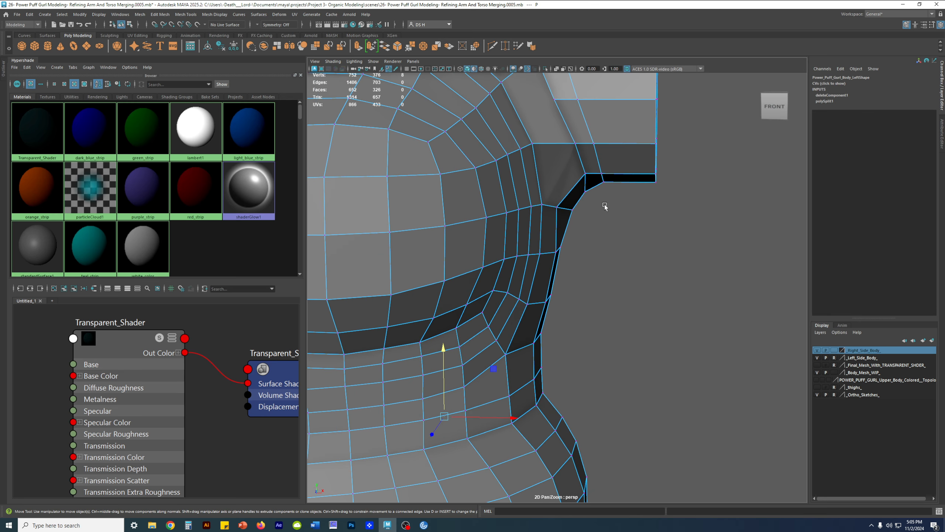
pyautogui.moveTo(586, 193); pyautogui.dragTo(521, 211)
# - Preview the mesh smoothed and compare the underarm curve from the back and front
pyautogui.press('3')
pyautogui.moveTo(521, 209); pyautogui.dragTo(523, 184, button='right')
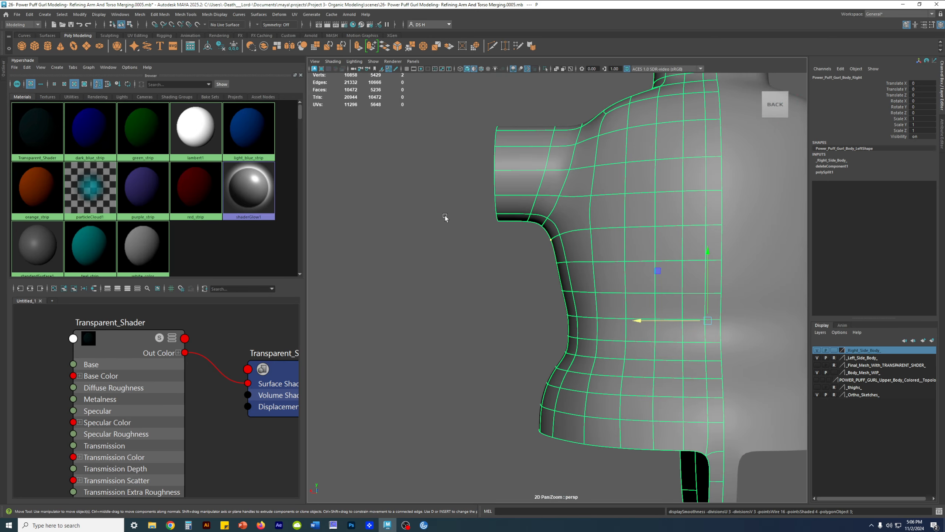
pyautogui.click(517, 223)
pyautogui.keyDown('alt'); pyautogui.moveTo(517, 222); pyautogui.dragTo(686, 227); pyautogui.keyUp('alt')
pyautogui.keyDown('alt'); pyautogui.moveTo(686, 227); pyautogui.dragTo(707, 253, button='right'); pyautogui.keyUp('alt')
pyautogui.click(536, 178)
pyautogui.press('1')
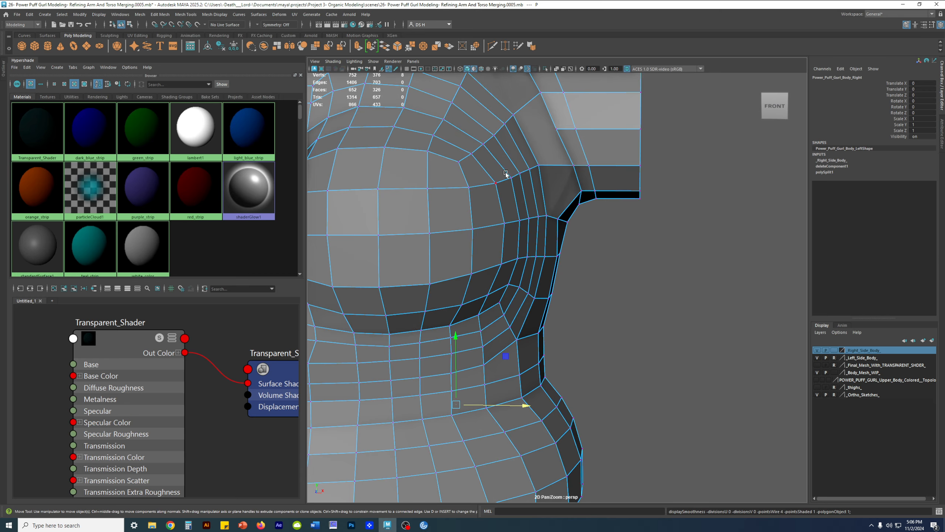
# - Move the front and rear vertices of the arm joint's underside along the arm to round the underarm loop
pyautogui.moveTo(491, 164); pyautogui.dragTo(460, 164, button='right')
pyautogui.keyDown('alt'); pyautogui.moveTo(575, 192); pyautogui.dragTo(506, 142); pyautogui.keyUp('alt')
pyautogui.keyDown('alt'); pyautogui.moveTo(521, 203); pyautogui.dragTo(499, 198); pyautogui.keyUp('alt')
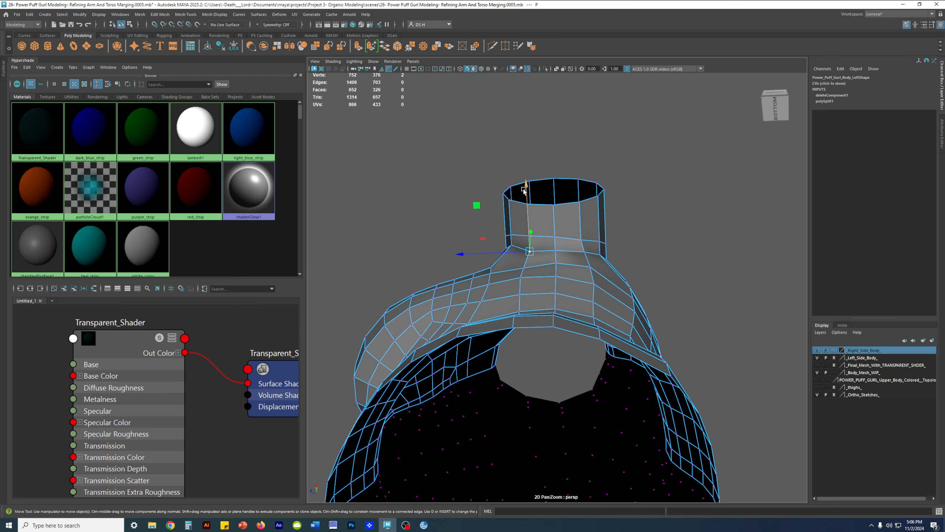
pyautogui.keyDown('alt'); pyautogui.moveTo(524, 190); pyautogui.dragTo(526, 236, button='right'); pyautogui.keyUp('alt')
pyautogui.moveTo(502, 170); pyautogui.dragTo(502, 157)
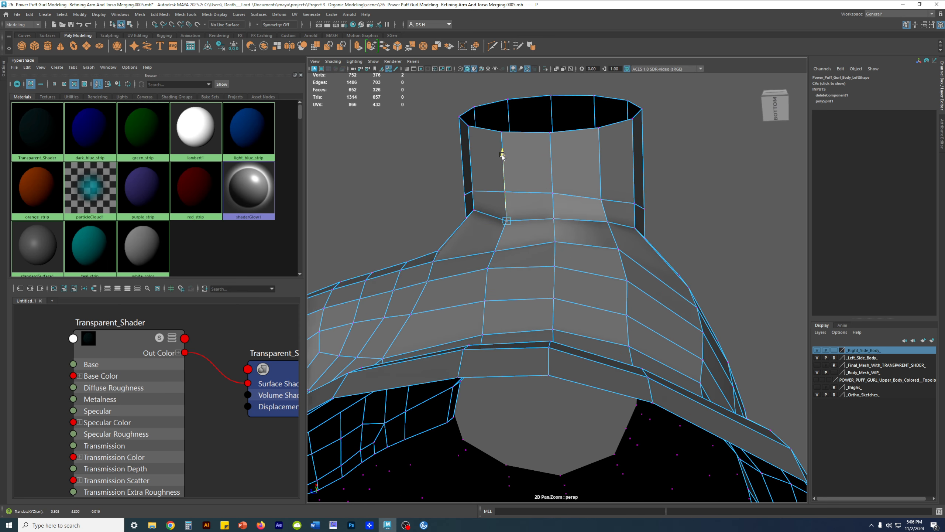
pyautogui.keyDown('alt'); pyautogui.moveTo(639, 246); pyautogui.dragTo(601, 208); pyautogui.keyUp('alt')
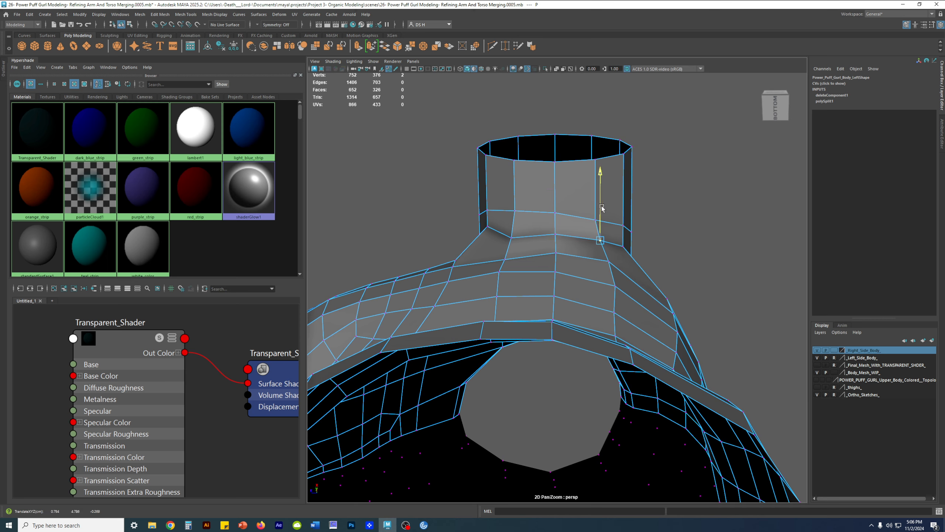
# - Reposition the first-row torso vertex below the arm opening's front to even out the edge flow
pyautogui.keyDown('alt'); pyautogui.moveTo(623, 241); pyautogui.dragTo(459, 185); pyautogui.keyUp('alt')
pyautogui.scroll(3, 459, 185)
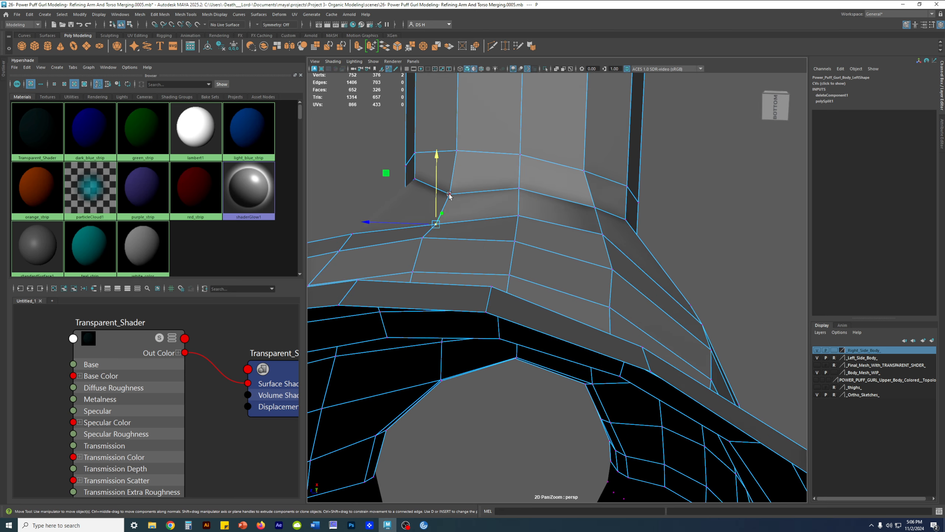
pyautogui.scroll(-3, 449, 196)
pyautogui.moveTo(502, 226); pyautogui.dragTo(528, 265)
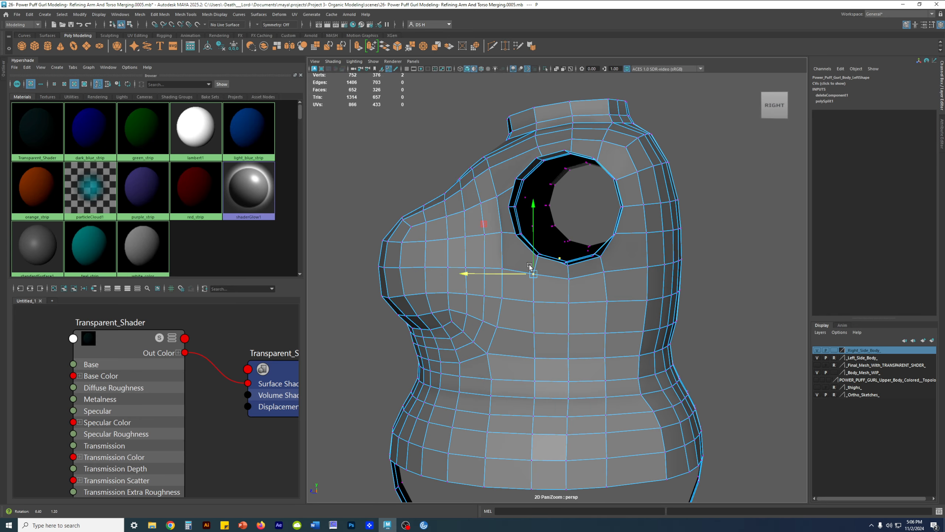
pyautogui.scroll(-2, 529, 264)
pyautogui.keyDown('alt'); pyautogui.moveTo(529, 265); pyautogui.dragTo(514, 260, button='middle'); pyautogui.keyUp('alt')
pyautogui.moveTo(592, 260); pyautogui.dragTo(539, 269)
# - Preview the whole torso smoothed in object mode and save a new incremental version of the scene
pyautogui.moveTo(549, 263); pyautogui.dragTo(661, 182, button='right')
pyautogui.keyDown('alt'); pyautogui.moveTo(660, 181); pyautogui.dragTo(617, 110); pyautogui.keyUp('alt')
pyautogui.press('3')
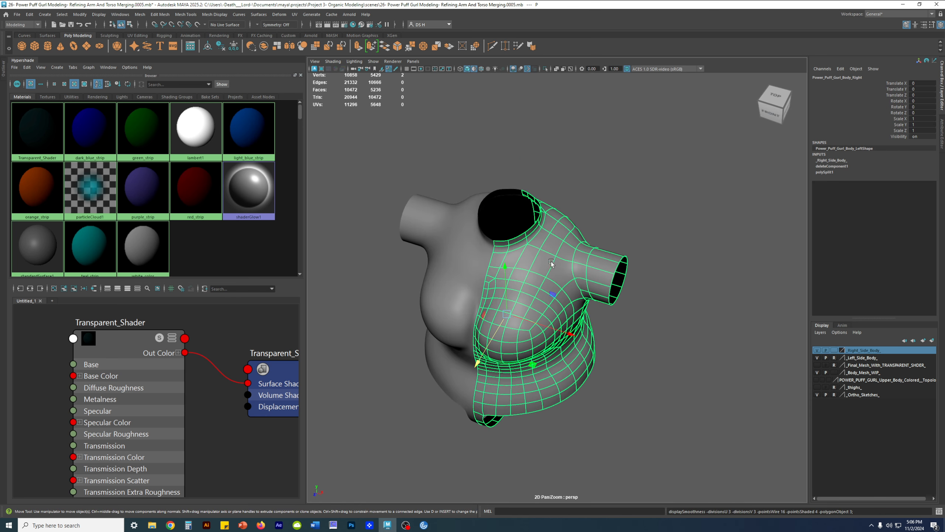
pyautogui.click(607, 232)
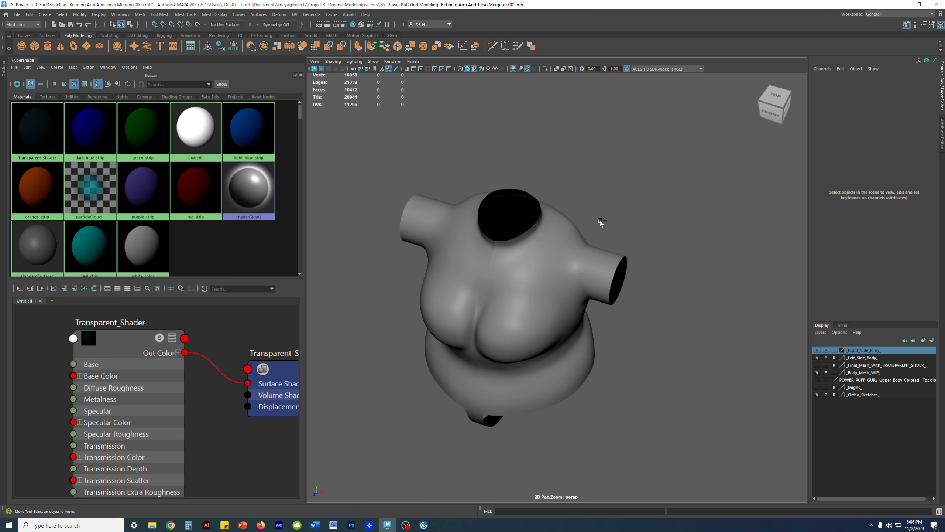
pyautogui.hotkey('alt', 's')
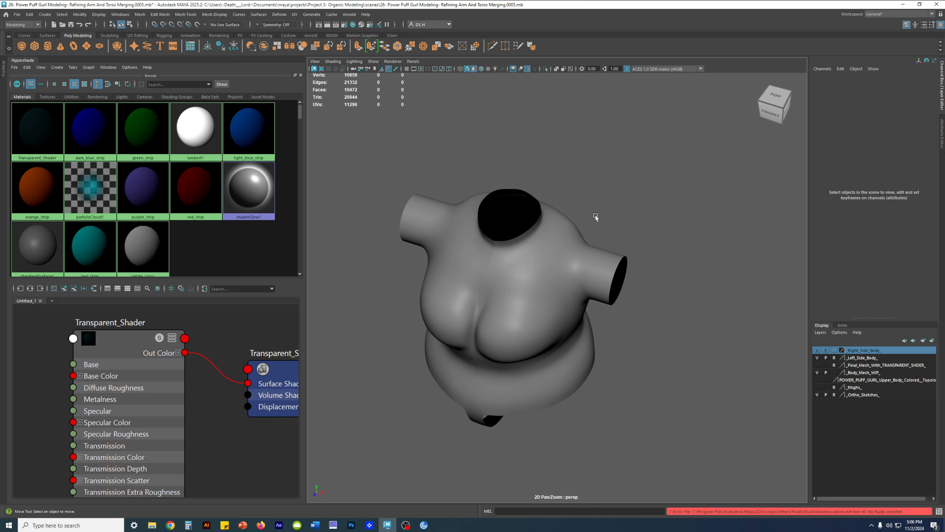
pyautogui.hotkey('ctrl', 'alt', 's')
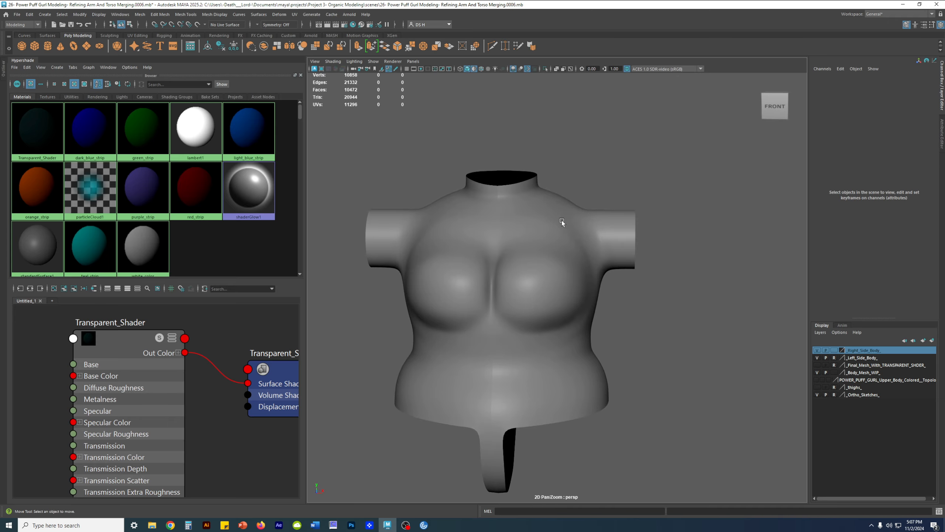
# - Display the torso half unsmoothed and examine the topology of its chest, shoulder and neckline
pyautogui.click(581, 222)
pyautogui.press('1')
pyautogui.keyDown('alt'); pyautogui.moveTo(616, 214); pyautogui.dragTo(517, 227); pyautogui.keyUp('alt')
pyautogui.keyDown('alt'); pyautogui.moveTo(517, 227); pyautogui.dragTo(611, 250, button='right'); pyautogui.keyUp('alt')
pyautogui.keyDown('alt'); pyautogui.moveTo(611, 250); pyautogui.dragTo(628, 219); pyautogui.keyUp('alt')
pyautogui.keyDown('alt'); pyautogui.moveTo(530, 209); pyautogui.dragTo(536, 220); pyautogui.keyUp('alt')
pyautogui.scroll(3, 535, 219)
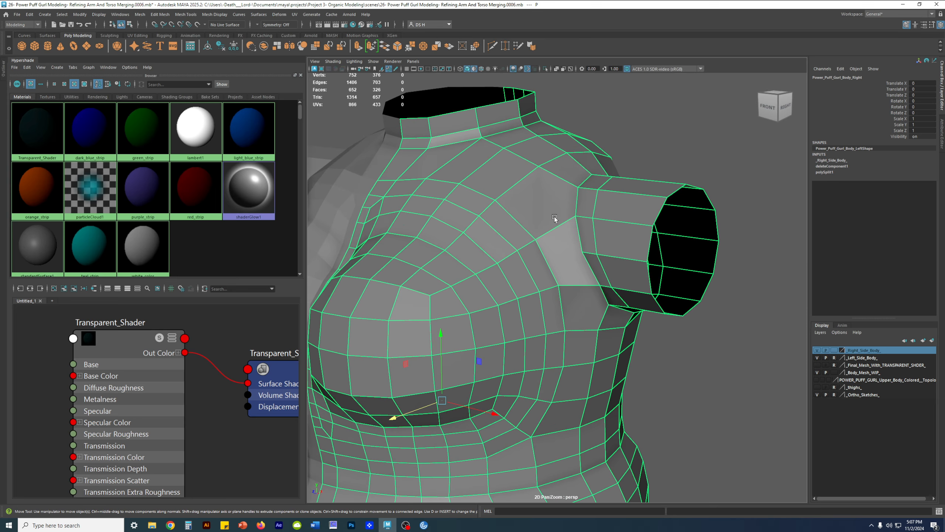
pyautogui.scroll(-5, 645, 313)
pyautogui.keyDown('alt'); pyautogui.moveTo(646, 313); pyautogui.dragTo(638, 325); pyautogui.keyUp('alt')
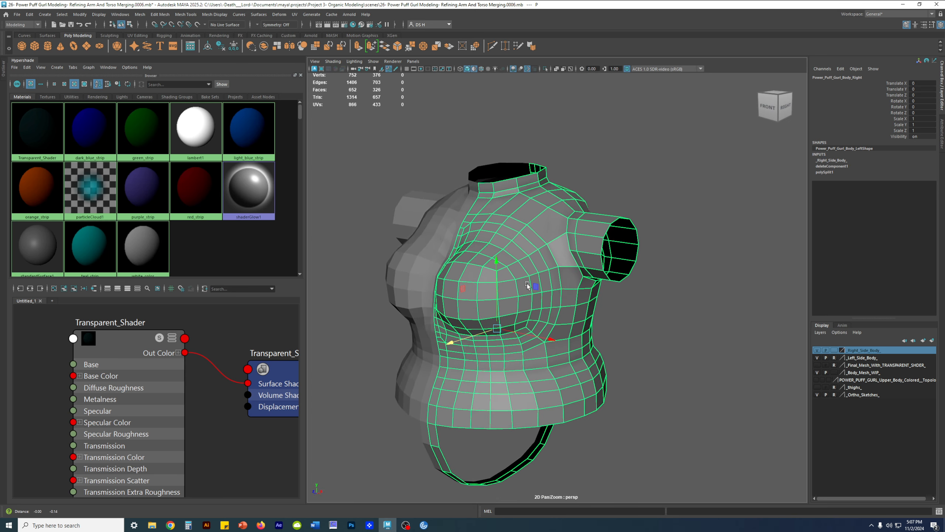
pyautogui.scroll(4, 592, 294)
pyautogui.keyDown('alt'); pyautogui.moveTo(526, 231); pyautogui.dragTo(512, 247); pyautogui.keyUp('alt')
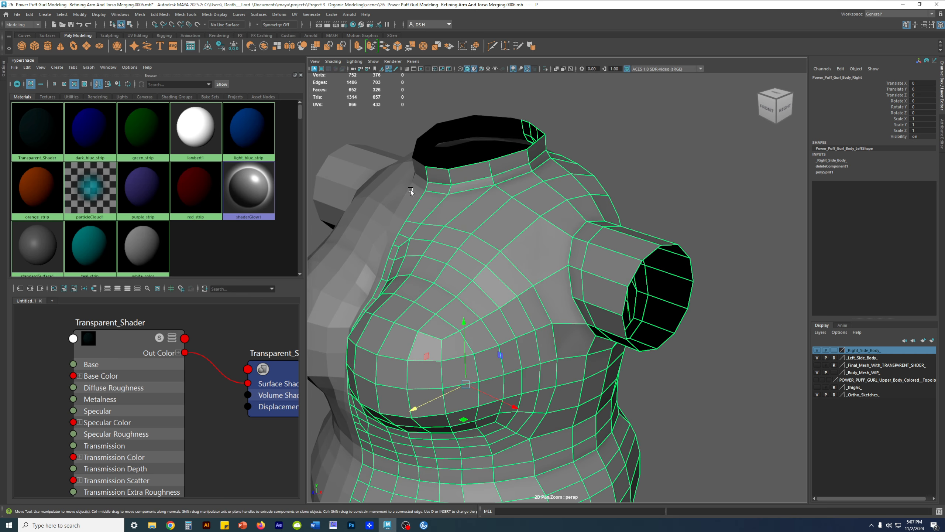
# - Start a Multi-Cut on the torso half's central edge just below the neckline
pyautogui.keyDown('shift'); pyautogui.rightClick(453, 218); pyautogui.keyUp('shift')
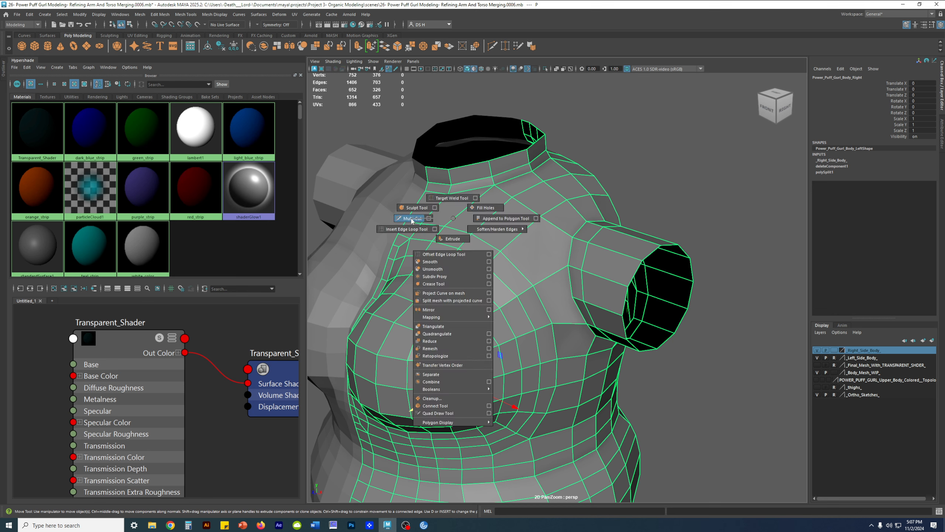
pyautogui.keyDown('shift'); pyautogui.moveTo(411, 219); pyautogui.dragTo(411, 218, button='right'); pyautogui.keyUp('shift')
pyautogui.keyDown('alt'); pyautogui.moveTo(411, 218); pyautogui.dragTo(498, 260); pyautogui.keyUp('alt')
pyautogui.scroll(4, 497, 261)
pyautogui.keyDown('alt'); pyautogui.moveTo(455, 236); pyautogui.dragTo(502, 227, button='middle'); pyautogui.keyUp('alt')
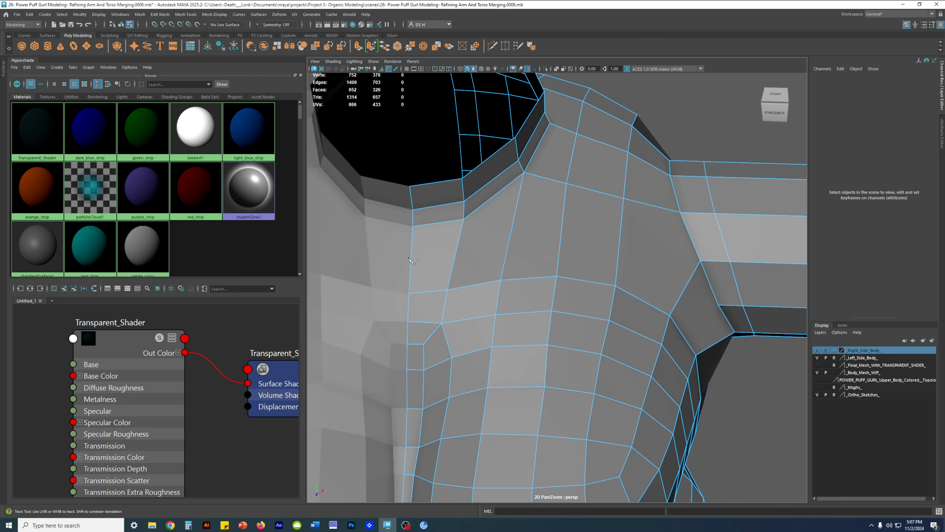
pyautogui.keyDown('alt'); pyautogui.moveTo(455, 234); pyautogui.dragTo(400, 183); pyautogui.keyUp('alt')
pyautogui.scroll(3, 400, 183)
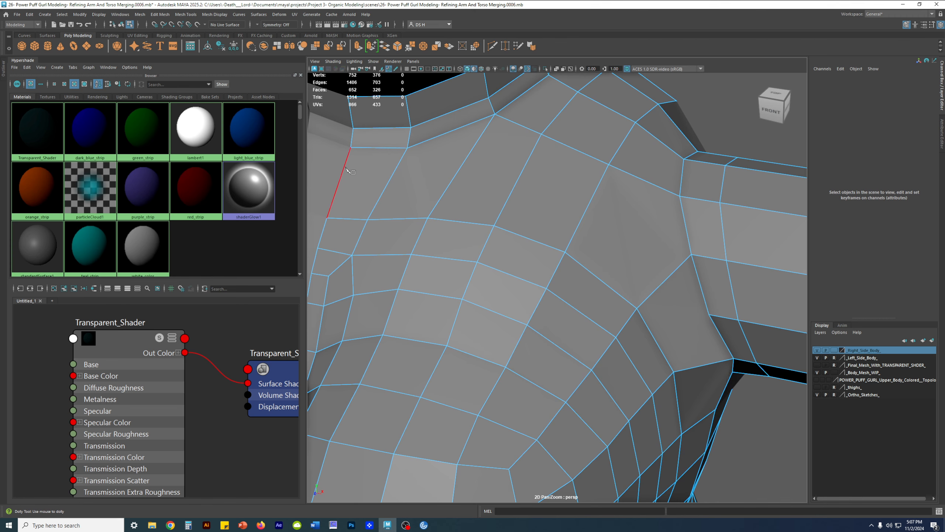
pyautogui.scroll(-3, 341, 182)
pyautogui.keyDown('alt'); pyautogui.moveTo(510, 220); pyautogui.dragTo(456, 228); pyautogui.keyUp('alt')
pyautogui.keyDown('alt'); pyautogui.moveTo(426, 186); pyautogui.dragTo(438, 221, button='middle'); pyautogui.keyUp('alt')
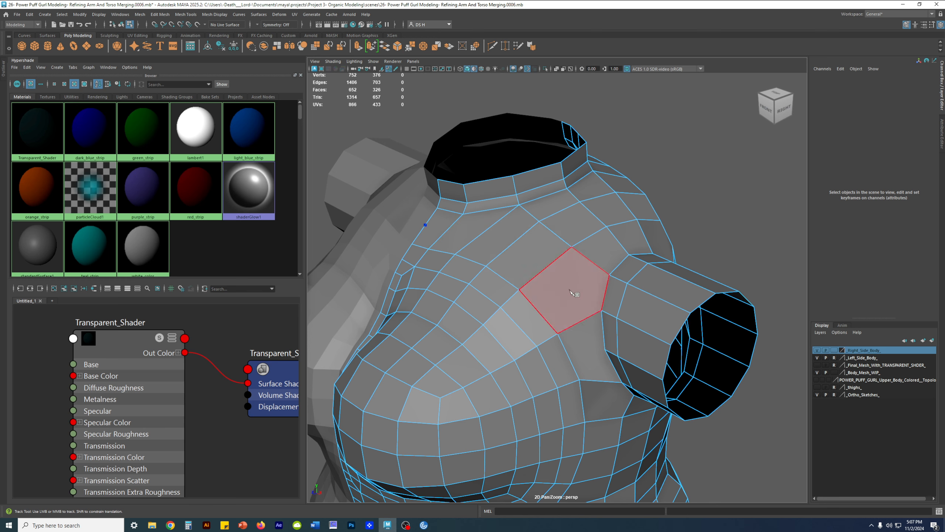
# - Extend the cut sideways across the vertical edges of the upper chest, between the neckline and the first horizontal row
pyautogui.keyDown('alt'); pyautogui.moveTo(555, 293); pyautogui.dragTo(538, 261); pyautogui.keyUp('alt')
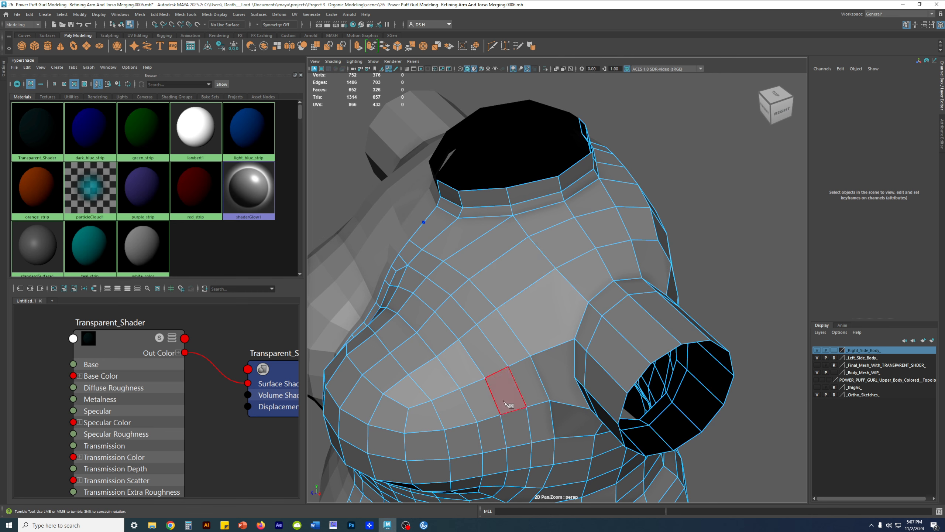
pyautogui.keyDown('alt'); pyautogui.moveTo(513, 261); pyautogui.dragTo(488, 279); pyautogui.keyUp('alt')
pyautogui.keyDown('alt'); pyautogui.moveTo(630, 294); pyautogui.dragTo(657, 312, button='right'); pyautogui.keyUp('alt')
pyautogui.keyDown('alt'); pyautogui.moveTo(657, 311); pyautogui.dragTo(609, 299); pyautogui.keyUp('alt')
pyautogui.keyDown('alt'); pyautogui.moveTo(569, 263); pyautogui.dragTo(564, 304, button='middle'); pyautogui.keyUp('alt')
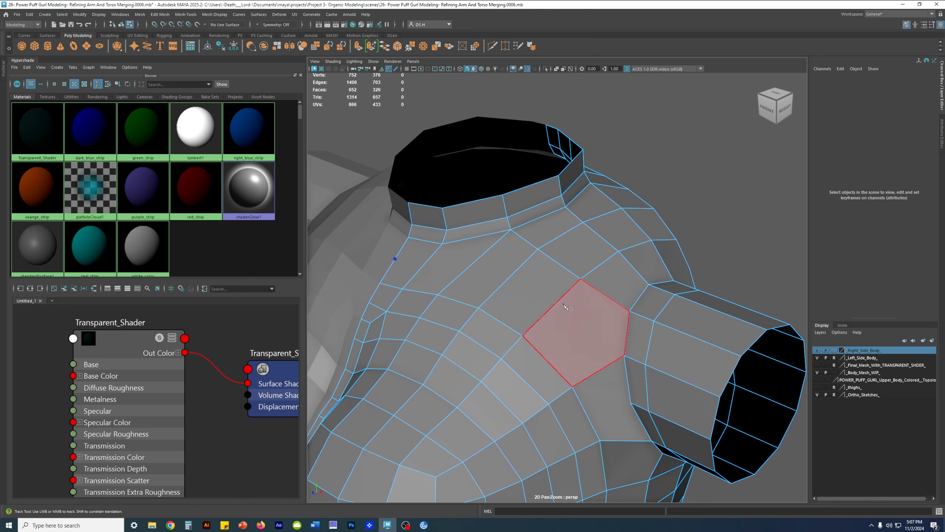
pyautogui.keyDown('alt'); pyautogui.moveTo(577, 295); pyautogui.dragTo(512, 287); pyautogui.keyUp('alt')
pyautogui.keyDown('alt'); pyautogui.moveTo(511, 298); pyautogui.dragTo(519, 304, button='right'); pyautogui.keyUp('alt')
pyautogui.keyDown('alt'); pyautogui.moveTo(520, 306); pyautogui.dragTo(523, 333); pyautogui.keyUp('alt')
pyautogui.keyDown('alt'); pyautogui.moveTo(555, 372); pyautogui.dragTo(688, 358); pyautogui.keyUp('alt')
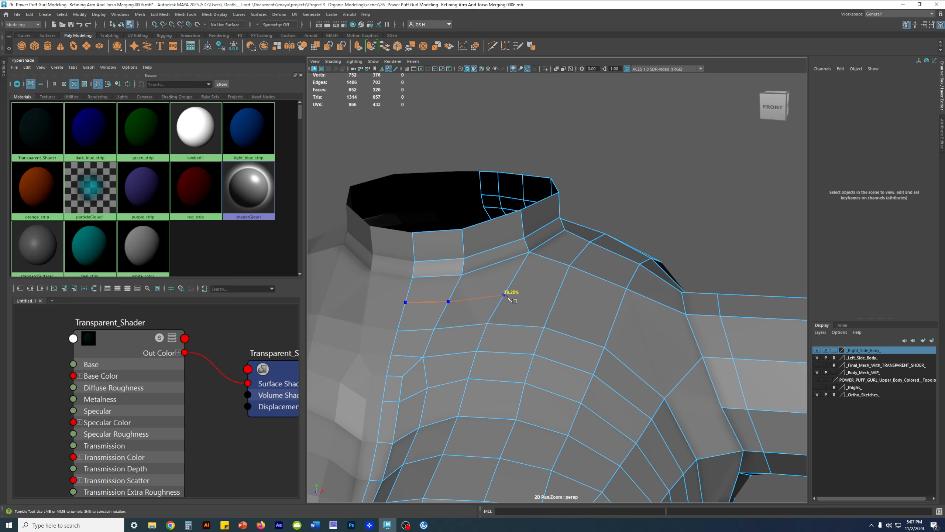
pyautogui.keyDown('alt'); pyautogui.moveTo(524, 307); pyautogui.dragTo(524, 322); pyautogui.keyUp('alt')
pyautogui.keyDown('alt'); pyautogui.moveTo(525, 322); pyautogui.dragTo(474, 284, button='middle'); pyautogui.keyUp('alt')
pyautogui.click(494, 279)
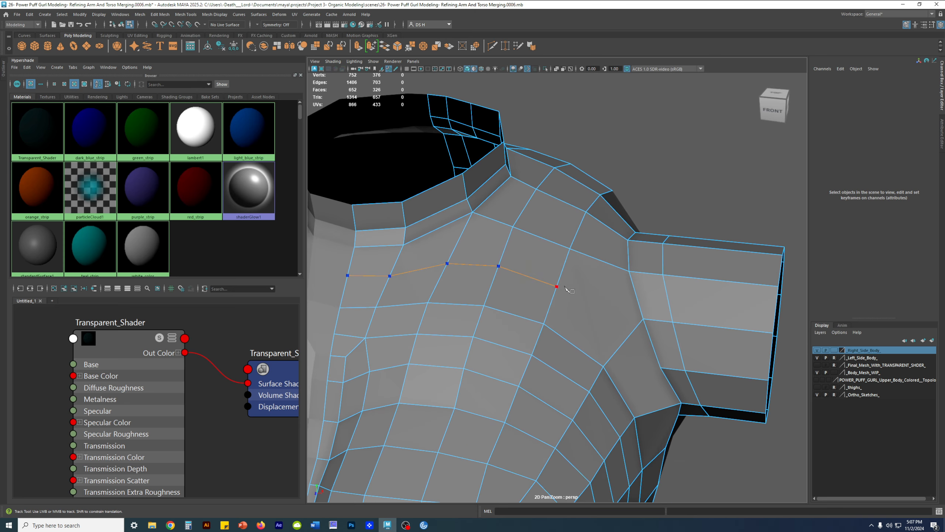
# - Finish the cut at the edge of the large five-sided face in front of the arm joint
pyautogui.keyDown('alt'); pyautogui.moveTo(636, 339); pyautogui.dragTo(469, 284); pyautogui.keyUp('alt')
pyautogui.keyDown('alt'); pyautogui.moveTo(469, 284); pyautogui.dragTo(499, 312, button='middle'); pyautogui.keyUp('alt')
pyautogui.moveTo(527, 301)
pyautogui.keyDown('alt'); pyautogui.mouseDown()
pyautogui.moveTo(547, 334)
pyautogui.moveTo(523, 308)
pyautogui.mouseUp(); pyautogui.keyUp('alt')
pyautogui.keyDown('alt'); pyautogui.moveTo(524, 309); pyautogui.dragTo(597, 348, button='right'); pyautogui.keyUp('alt')
pyautogui.keyDown('alt'); pyautogui.moveTo(505, 290); pyautogui.dragTo(580, 360); pyautogui.keyUp('alt')
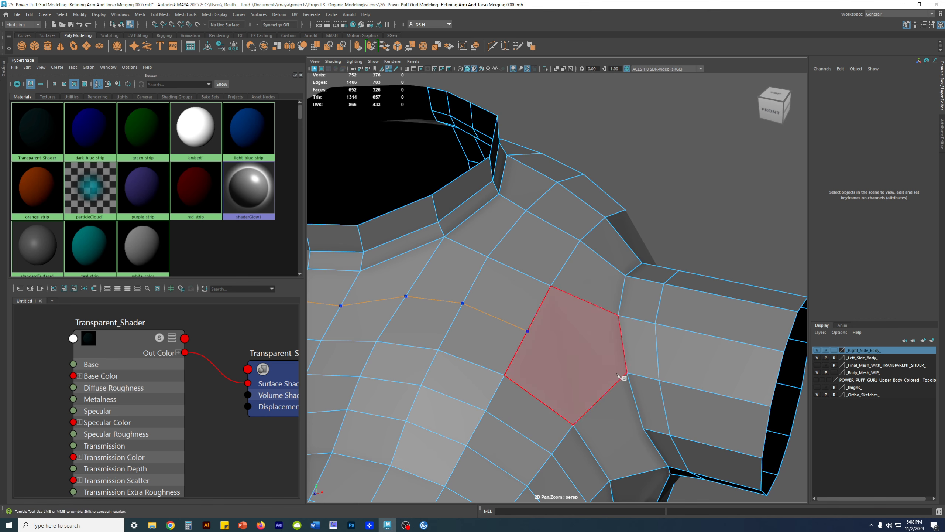
pyautogui.keyDown('alt'); pyautogui.moveTo(632, 374); pyautogui.dragTo(597, 360); pyautogui.keyUp('alt')
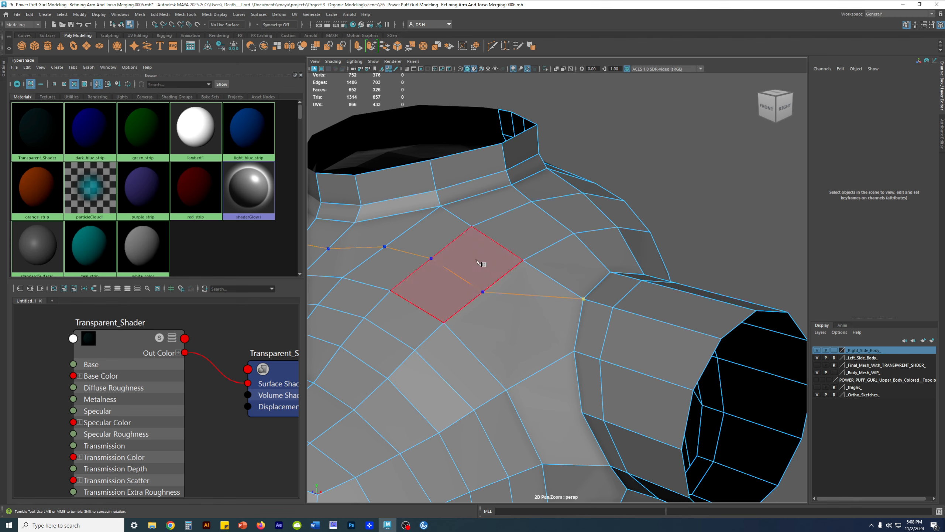
pyautogui.keyDown('alt'); pyautogui.moveTo(674, 297); pyautogui.dragTo(536, 294, button='right'); pyautogui.keyUp('alt')
pyautogui.keyDown('alt'); pyautogui.moveTo(535, 293); pyautogui.dragTo(655, 308); pyautogui.keyUp('alt')
pyautogui.press('q')
# - Select the upper chest faces around the new cut to examine how the rows flow toward the shoulder
pyautogui.keyDown('alt'); pyautogui.moveTo(593, 290); pyautogui.dragTo(506, 311); pyautogui.keyUp('alt')
pyautogui.scroll(5, 535, 335)
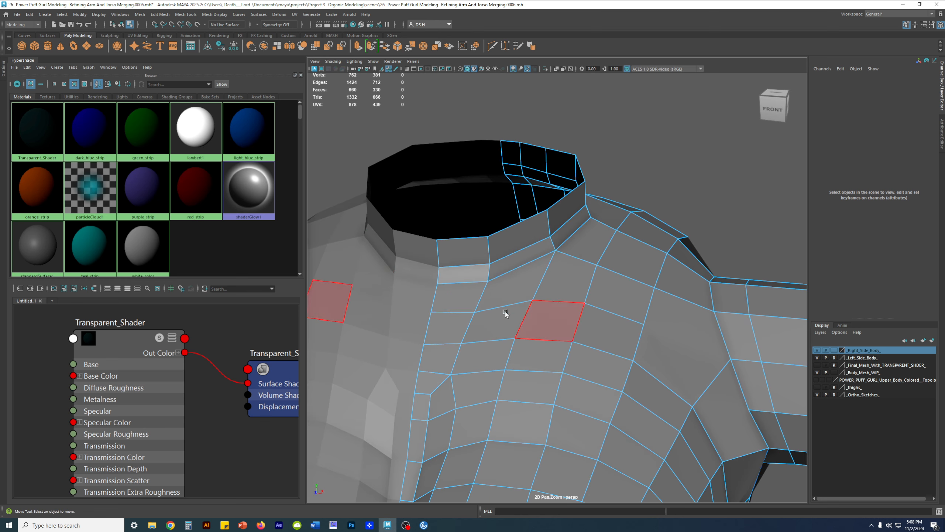
pyautogui.click(461, 305)
pyautogui.keyDown('shift'); pyautogui.click(455, 324); pyautogui.keyUp('shift')
pyautogui.keyDown('shift'); pyautogui.click(448, 348); pyautogui.keyUp('shift')
pyautogui.keyDown('shift'); pyautogui.click(503, 297); pyautogui.keyUp('shift')
pyautogui.keyDown('shift'); pyautogui.click(499, 326); pyautogui.keyUp('shift')
pyautogui.keyDown('shift'); pyautogui.click(485, 354); pyautogui.keyUp('shift')
pyautogui.keyDown('shift'); pyautogui.click(564, 275); pyautogui.keyUp('shift')
pyautogui.keyDown('shift'); pyautogui.click(551, 319); pyautogui.keyUp('shift')
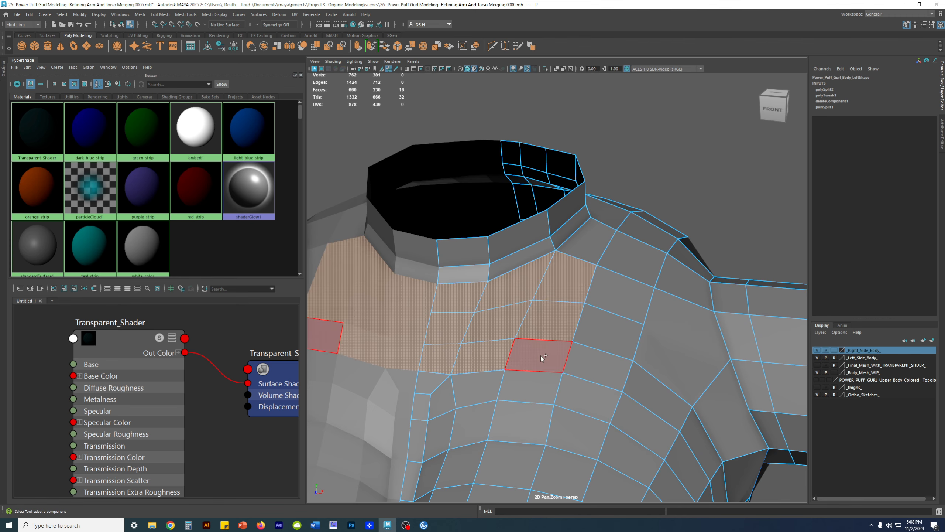
pyautogui.keyDown('shift'); pyautogui.click(540, 356); pyautogui.keyUp('shift')
pyautogui.keyDown('shift'); pyautogui.click(616, 296); pyautogui.keyUp('shift')
pyautogui.scroll(-5, 678, 346)
pyautogui.keyDown('alt'); pyautogui.moveTo(498, 340); pyautogui.dragTo(542, 339); pyautogui.keyUp('alt')
pyautogui.keyDown('alt'); pyautogui.moveTo(510, 330); pyautogui.dragTo(452, 331, button='middle'); pyautogui.keyUp('alt')
pyautogui.keyDown('alt'); pyautogui.moveTo(452, 331); pyautogui.dragTo(574, 336, button='right'); pyautogui.keyUp('alt')
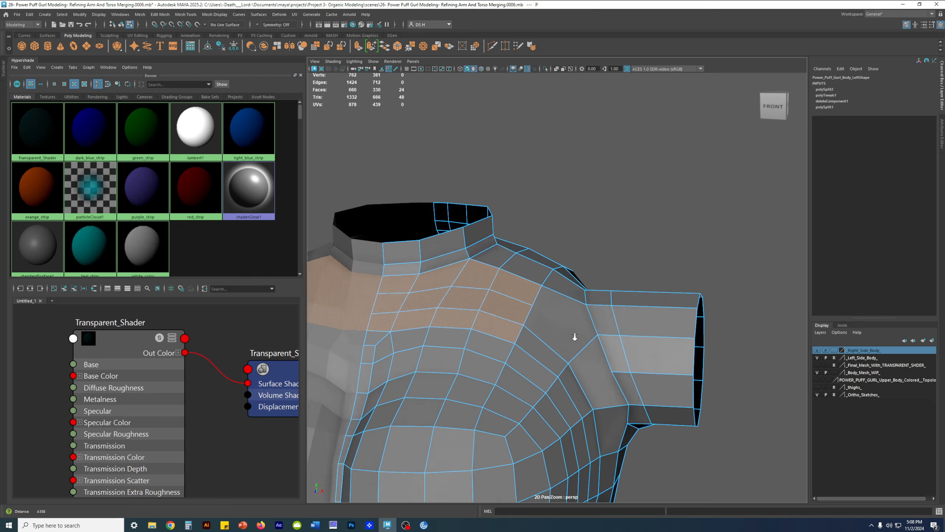
# - Select the two edges along the top of the arm joint and straighten them by scaling along the arm's axis
pyautogui.keyDown('alt'); pyautogui.moveTo(574, 335); pyautogui.dragTo(559, 366); pyautogui.keyUp('alt')
pyautogui.keyDown('alt'); pyautogui.moveTo(690, 326); pyautogui.dragTo(531, 286); pyautogui.keyUp('alt')
pyautogui.keyDown('alt'); pyautogui.moveTo(537, 282); pyautogui.dragTo(598, 286, button='right'); pyautogui.keyUp('alt')
pyautogui.keyDown('alt'); pyautogui.moveTo(584, 300); pyautogui.dragTo(556, 278); pyautogui.keyUp('alt')
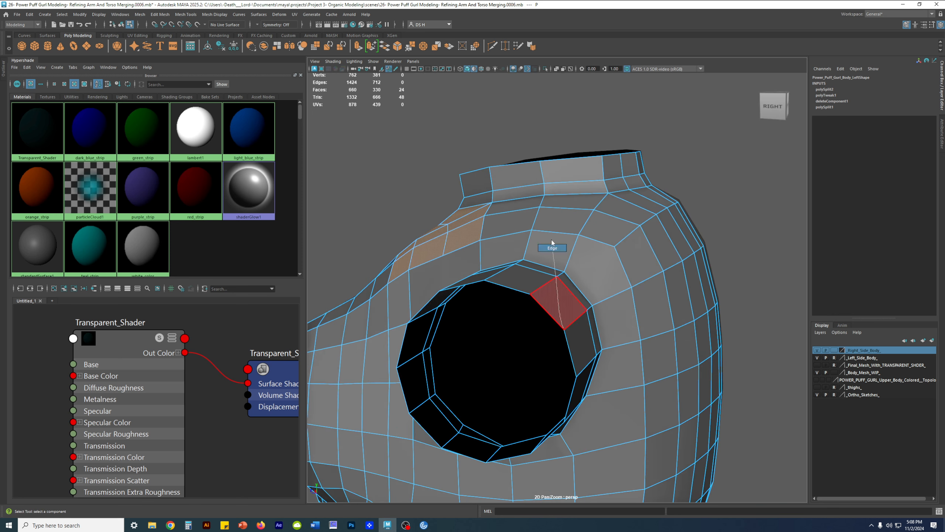
pyautogui.click(550, 269)
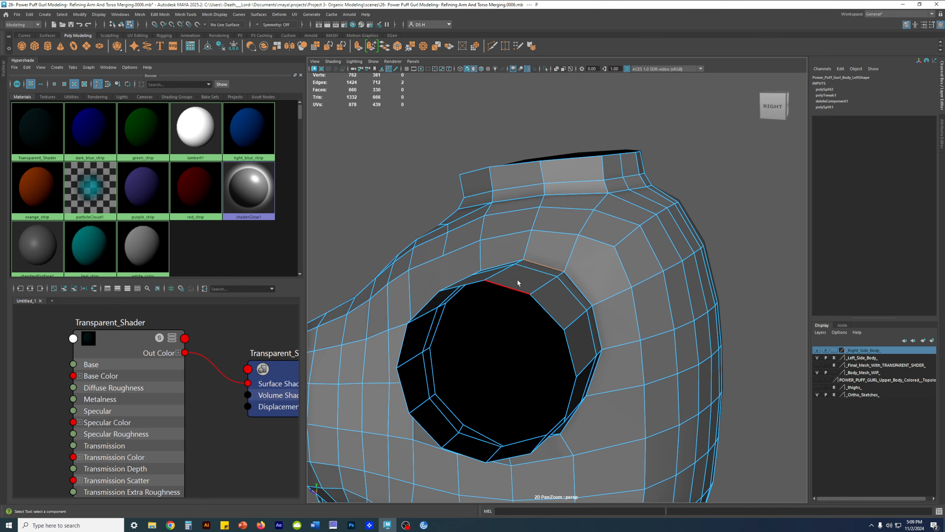
pyautogui.keyDown('alt'); pyautogui.moveTo(515, 278); pyautogui.dragTo(533, 283); pyautogui.keyUp('alt')
pyautogui.keyDown('alt'); pyautogui.moveTo(594, 303); pyautogui.dragTo(534, 290); pyautogui.keyUp('alt')
pyautogui.press('r')
pyautogui.keyDown('alt'); pyautogui.moveTo(518, 195); pyautogui.dragTo(637, 273); pyautogui.keyUp('alt')
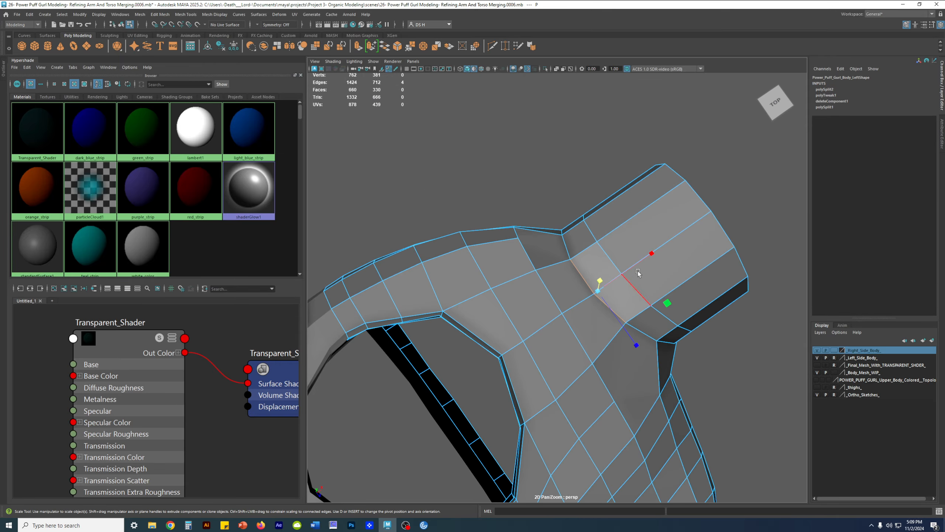
pyautogui.click(653, 254)
pyautogui.press('w')
pyautogui.keyDown('alt'); pyautogui.moveTo(633, 338); pyautogui.dragTo(588, 347); pyautogui.keyUp('alt')
pyautogui.keyDown('alt'); pyautogui.moveTo(569, 329); pyautogui.dragTo(581, 307, button='middle'); pyautogui.keyUp('alt')
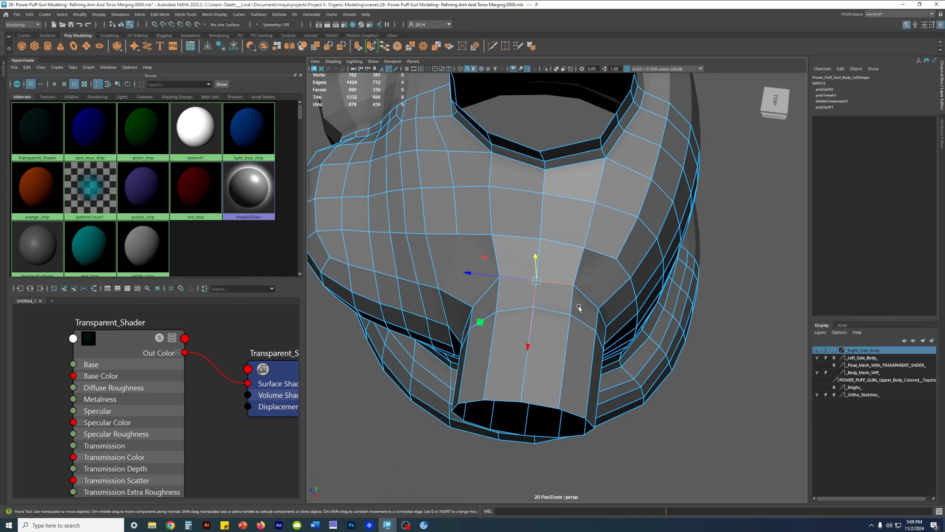
pyautogui.keyDown('alt'); pyautogui.moveTo(580, 307); pyautogui.dragTo(598, 315); pyautogui.keyUp('alt')
pyautogui.keyDown('alt'); pyautogui.moveTo(682, 339); pyautogui.dragTo(558, 280); pyautogui.keyUp('alt')
pyautogui.press('1')
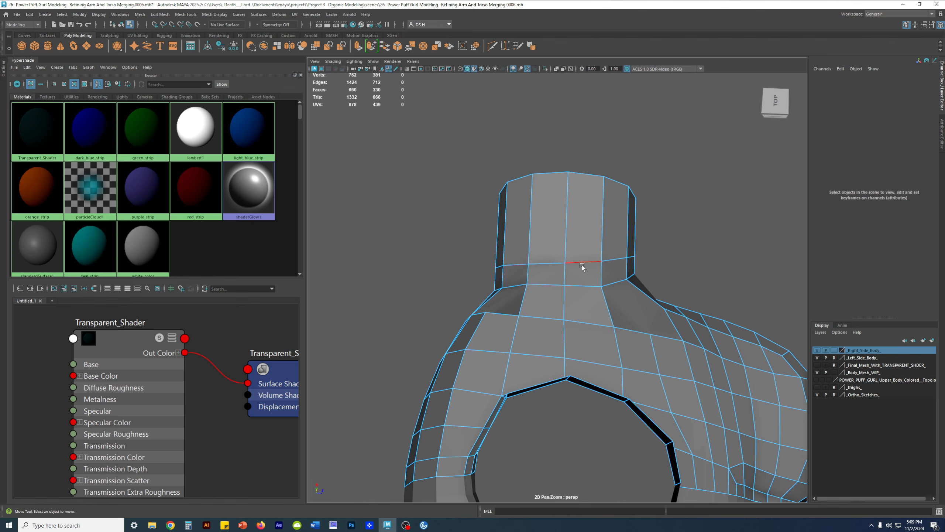
# - Select the full edge loop around the arm joint and bring up the front view
pyautogui.doubleClick(582, 264)
pyautogui.press('q')
pyautogui.keyDown('alt'); pyautogui.moveTo(544, 303); pyautogui.dragTo(726, 332); pyautogui.keyUp('alt')
pyautogui.press('space')
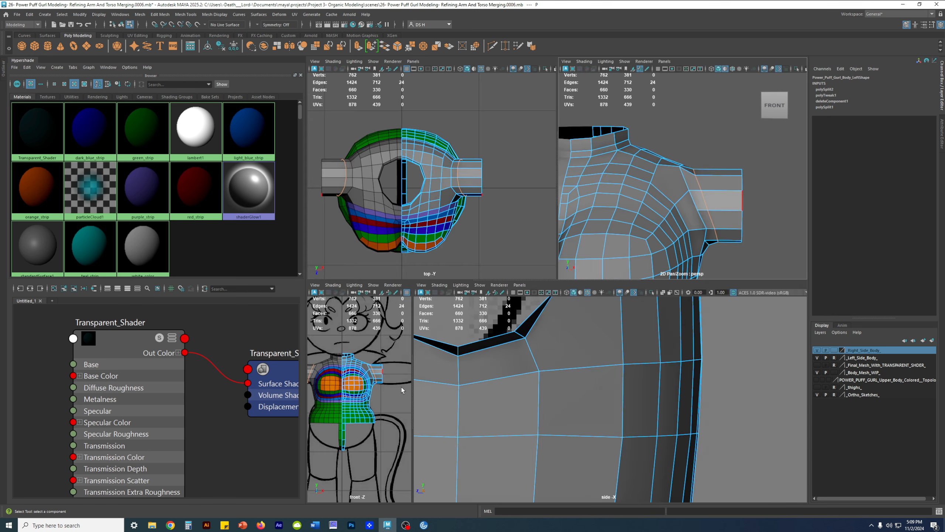
pyautogui.press('space')
pyautogui.scroll(10, 435, 304)
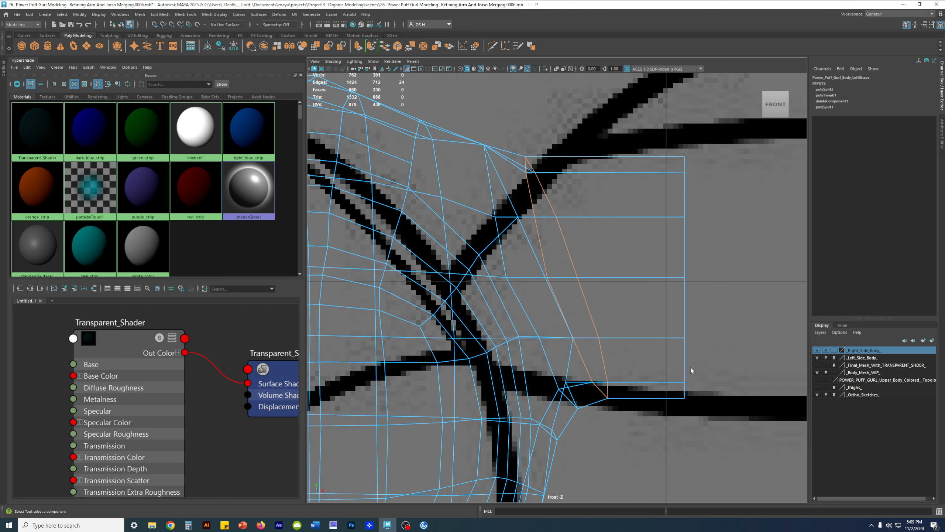
# - Show the front view in wireframe over the sketch and reselect the arm joint's edge loop for moving
pyautogui.press('4')
pyautogui.scroll(-8, 633, 317)
pyautogui.scroll(10, 533, 319)
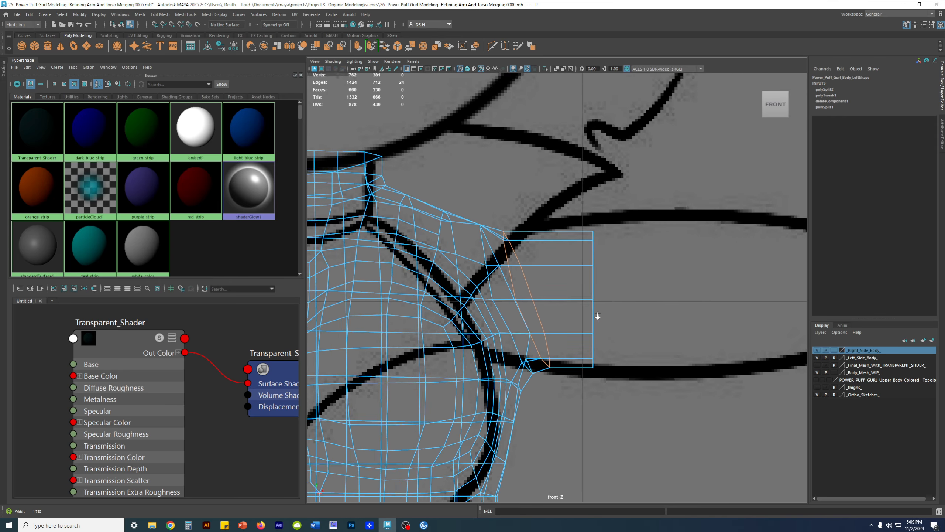
pyautogui.keyDown('alt'); pyautogui.moveTo(597, 316); pyautogui.dragTo(625, 317, button='right'); pyautogui.keyUp('alt')
pyautogui.keyDown('alt'); pyautogui.moveTo(500, 303); pyautogui.dragTo(540, 306, button='middle'); pyautogui.keyUp('alt')
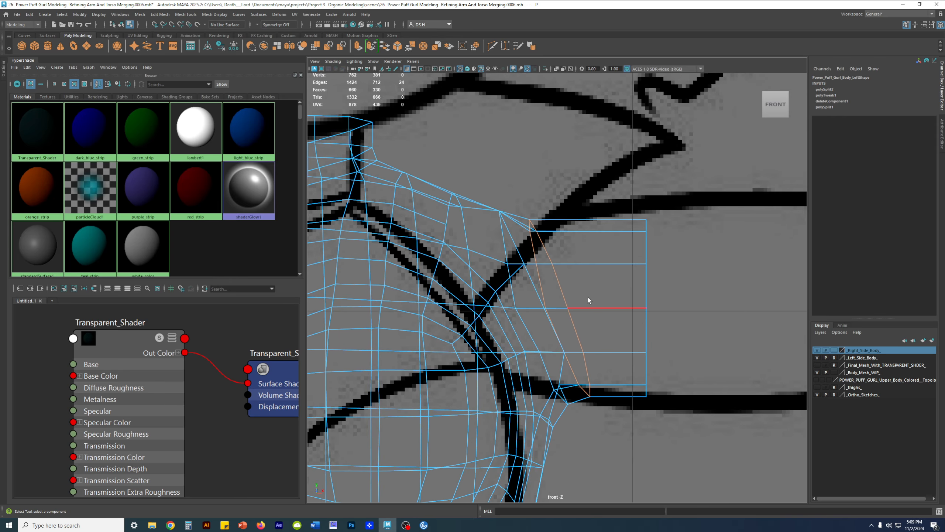
pyautogui.press('w')
pyautogui.hotkey('ctrl', 'z')
pyautogui.hotkey('ctrl', 'z')
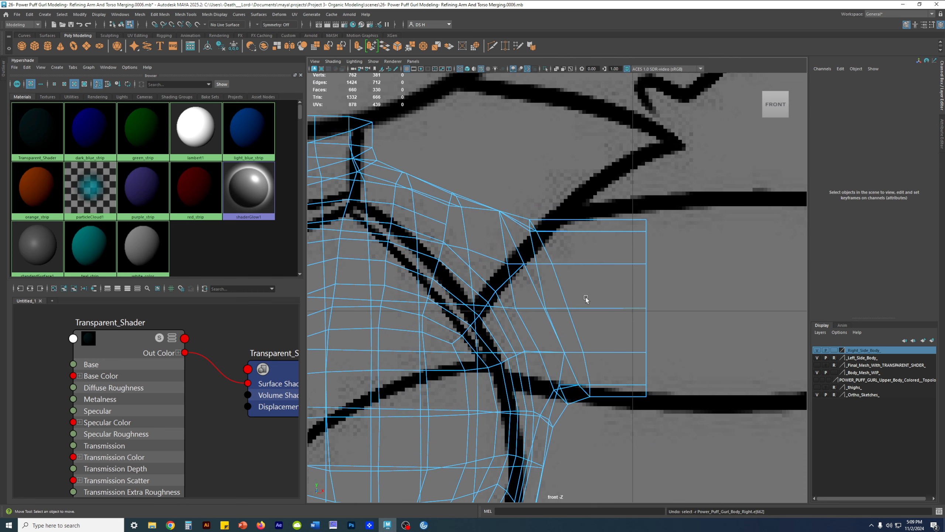
pyautogui.hotkey('shift', 'z')
pyautogui.doubleClick(561, 320)
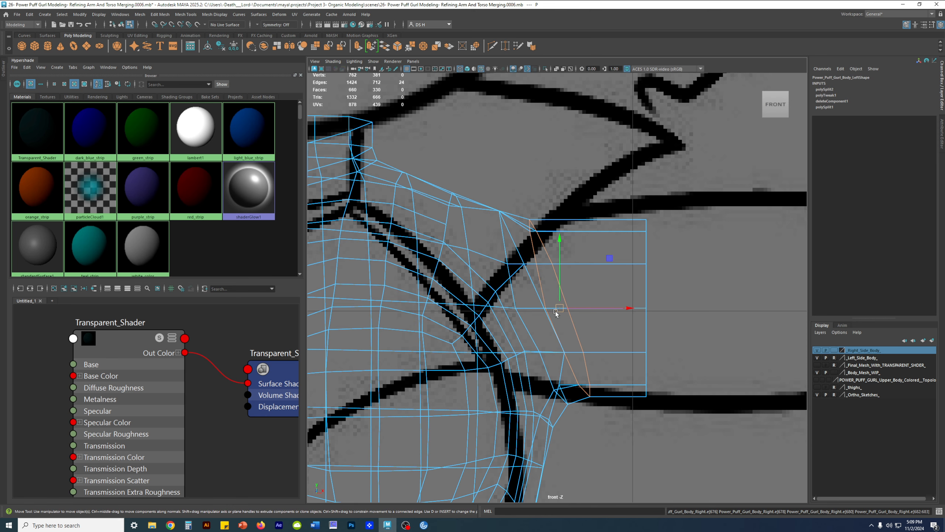
# - Rotate the loop's pivot about 20 degrees in the front view to match the slant of the arm joint
pyautogui.press('d')
pyautogui.scroll(1, 576, 311)
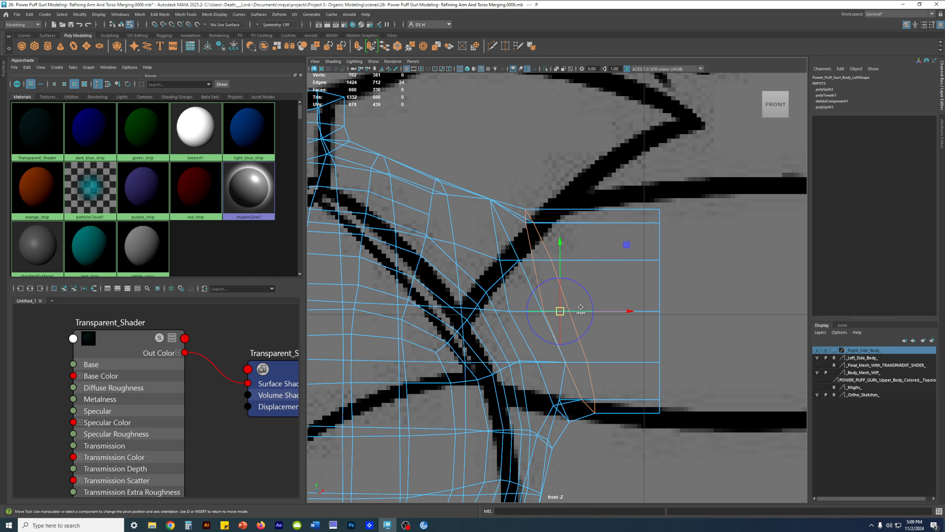
pyautogui.keyDown('alt'); pyautogui.moveTo(575, 324); pyautogui.dragTo(572, 313, button='middle'); pyautogui.keyUp('alt')
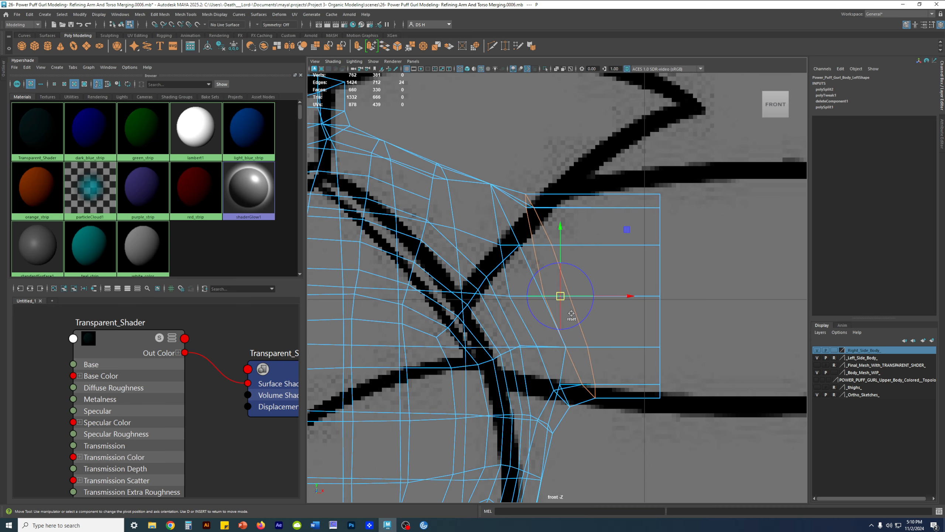
pyautogui.moveTo(590, 280); pyautogui.dragTo(584, 269)
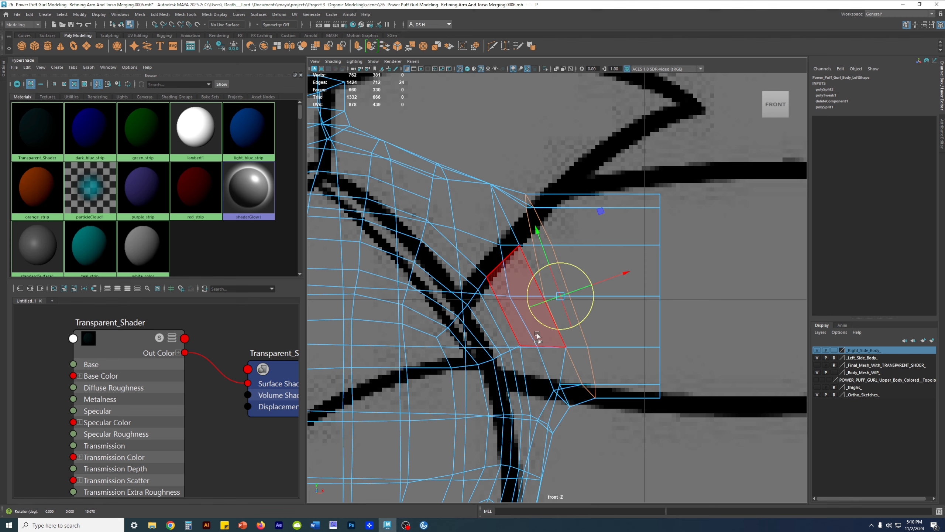
pyautogui.press('d')
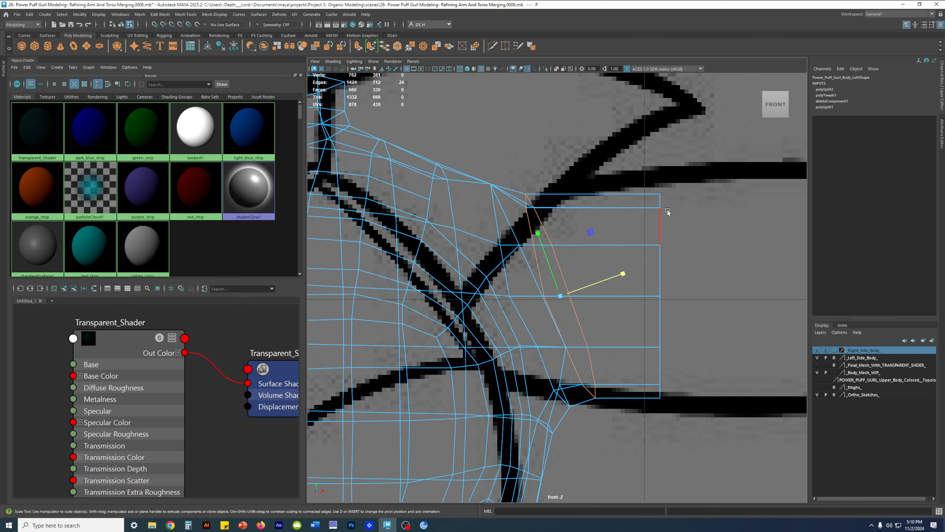
# - Try to flatten the arm joint's edge loop by scaling it along the tilted pivot axis
pyautogui.press('space')
pyautogui.press('space')
pyautogui.keyDown('alt'); pyautogui.moveTo(618, 284); pyautogui.dragTo(576, 279); pyautogui.keyUp('alt')
pyautogui.press('space')
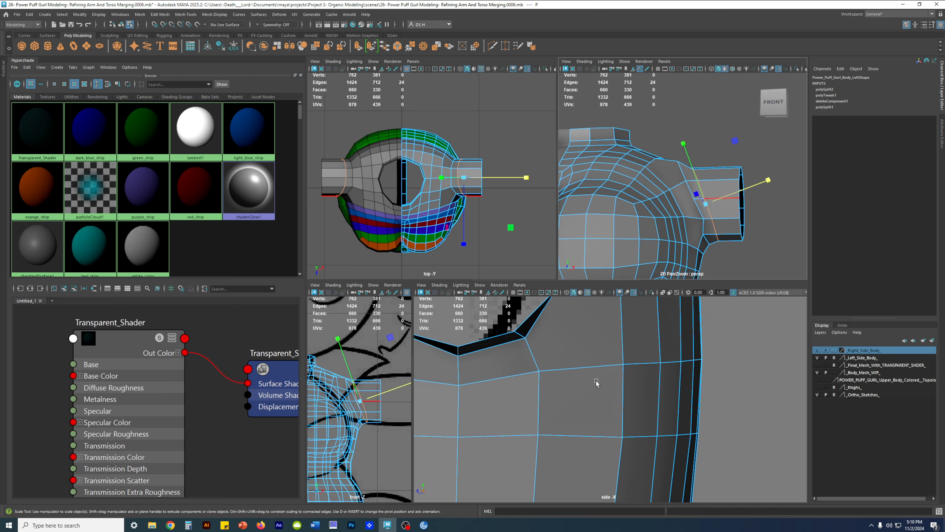
pyautogui.press('space')
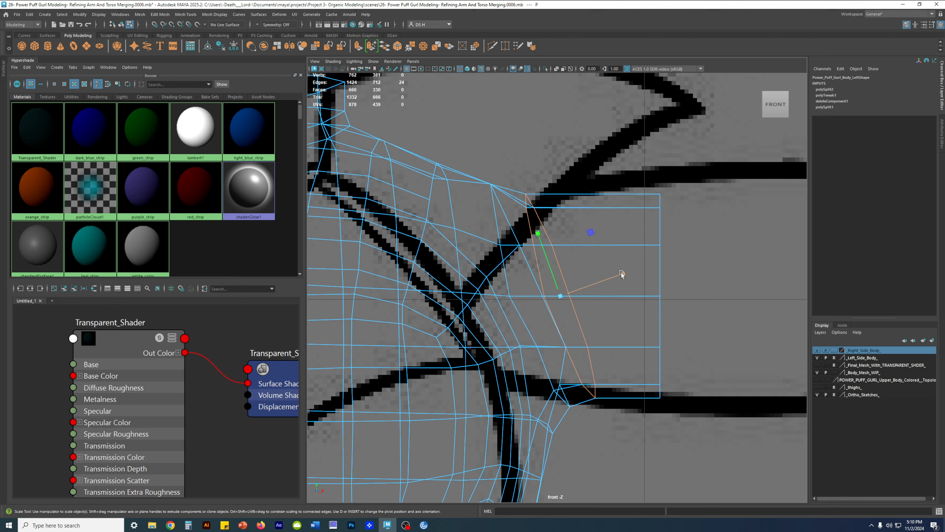
pyautogui.moveTo(624, 274); pyautogui.dragTo(617, 274)
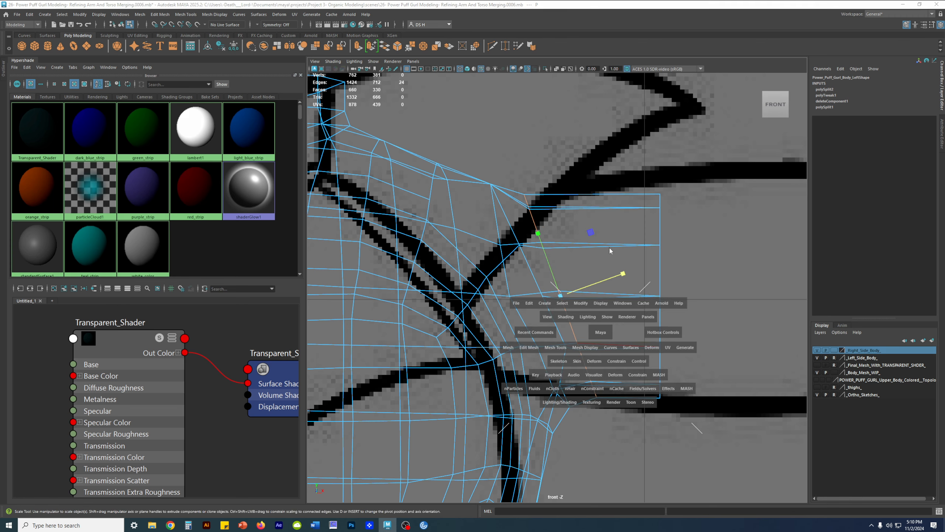
# - Check the flattened loop in the perspective and front views and undo the flattening and the pivot rotation
pyautogui.press('space')
pyautogui.press('space')
pyautogui.keyDown('alt'); pyautogui.moveTo(679, 275); pyautogui.dragTo(649, 333); pyautogui.keyUp('alt')
pyautogui.press('w')
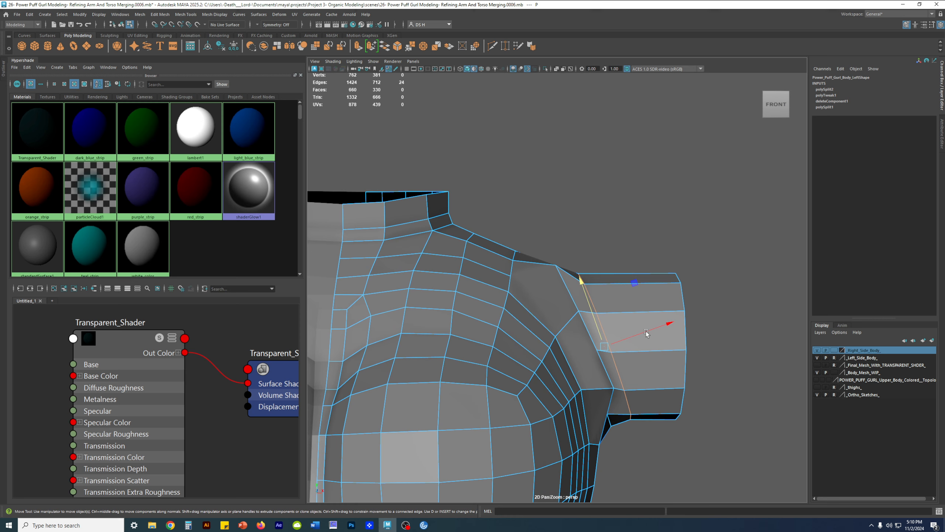
pyautogui.keyDown('alt'); pyautogui.moveTo(649, 333); pyautogui.dragTo(629, 314, button='middle'); pyautogui.keyUp('alt')
pyautogui.press('space')
pyautogui.press('space')
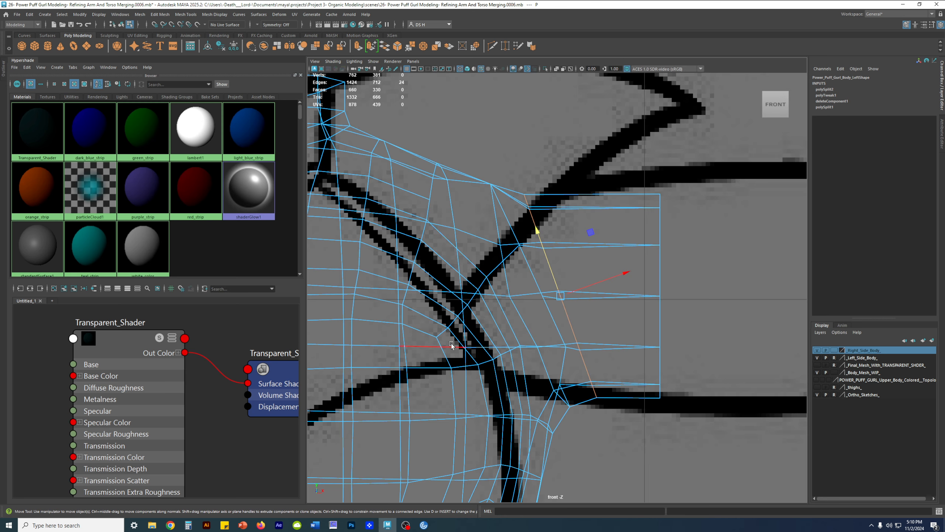
pyautogui.scroll(2, 535, 229)
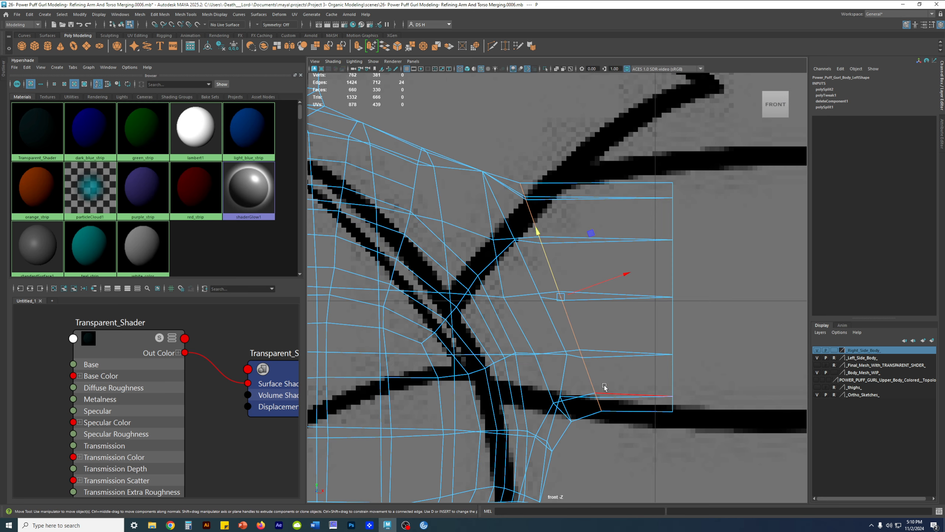
pyautogui.hotkey('ctrl', 'z')
pyautogui.hotkey('ctrl', 'z')
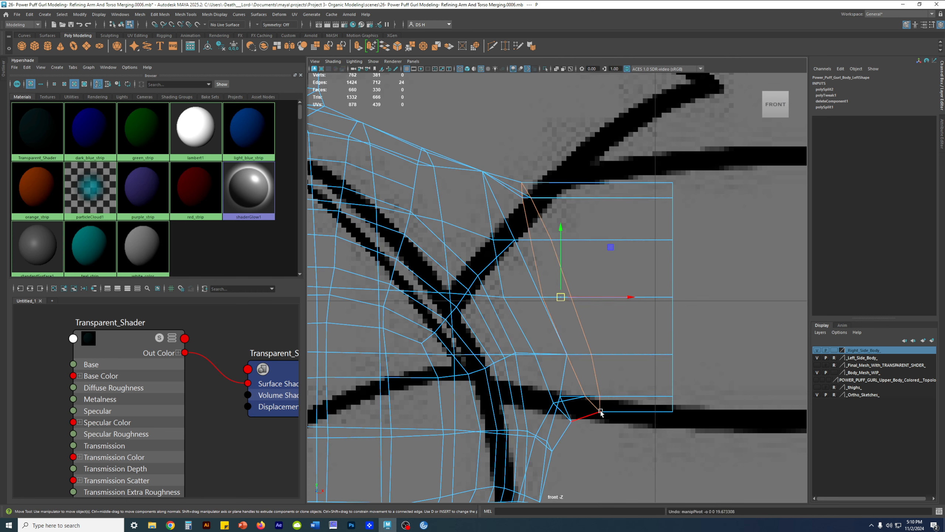
# - Compare the arm joint's edge loop with and without the tilted flattening, and reapply the flattening
pyautogui.hotkey('shift', 'z')
pyautogui.hotkey('shift', 'z')
pyautogui.hotkey('ctrl', 'z')
pyautogui.hotkey('ctrl', 'z')
pyautogui.hotkey('shift', 'z')
pyautogui.hotkey('shift', 'z')
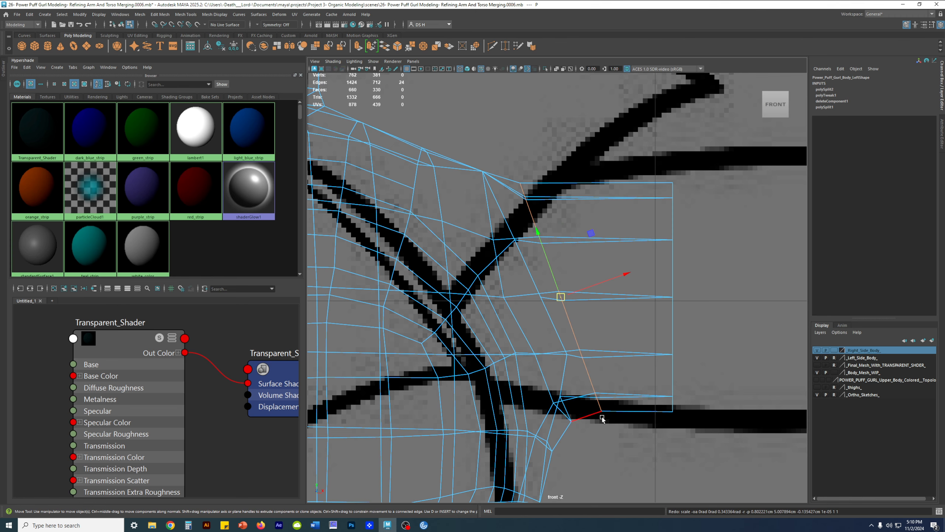
# - Examine the flattened arm joint loop and the underside of the arm up close in the perspective view
pyautogui.press('space')
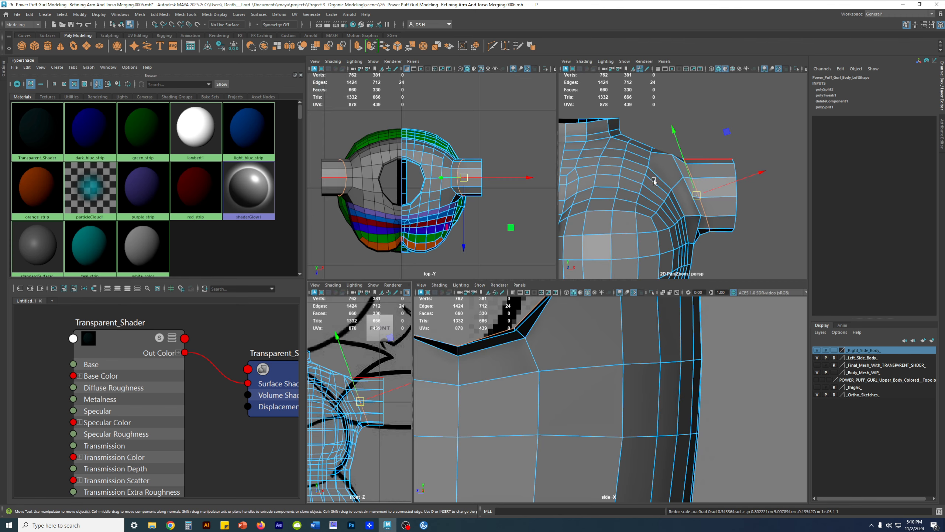
pyautogui.press('space')
pyautogui.keyDown('alt'); pyautogui.moveTo(708, 219); pyautogui.dragTo(667, 289); pyautogui.keyUp('alt')
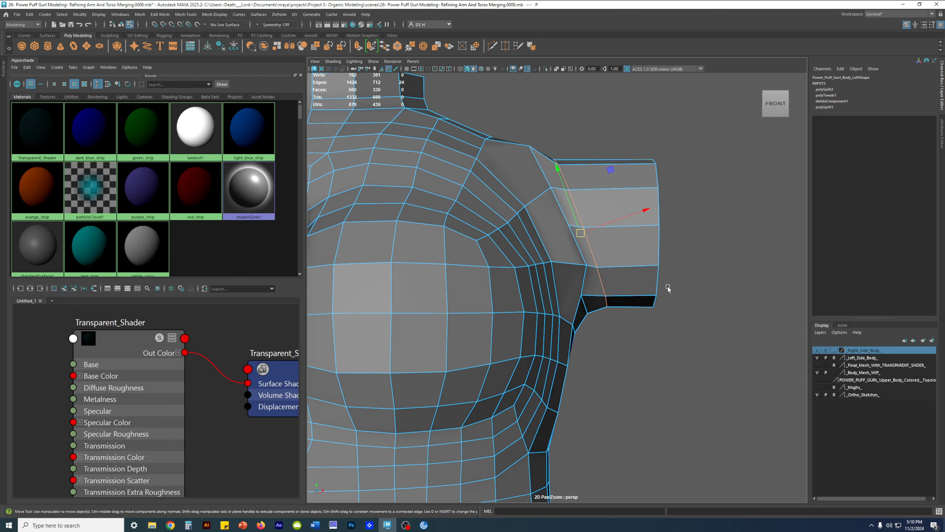
pyautogui.scroll(5, 635, 291)
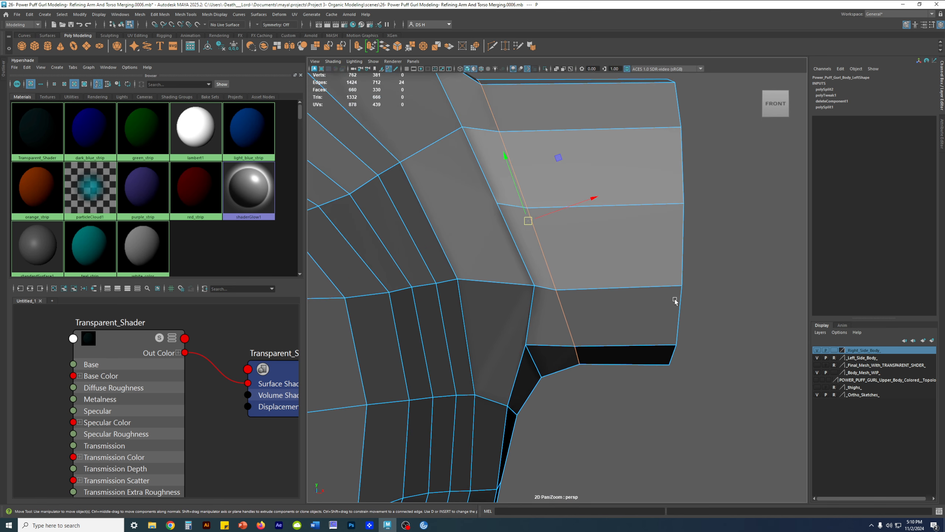
pyautogui.scroll(-2, 582, 278)
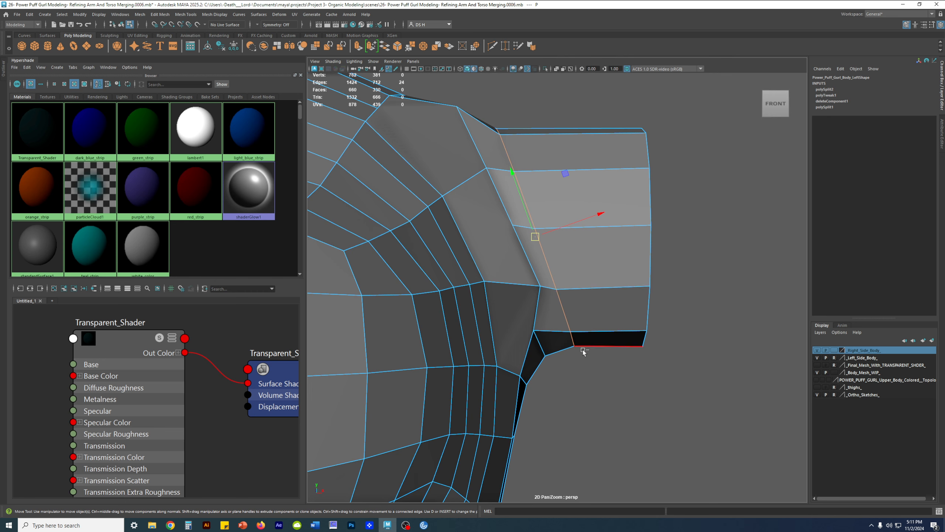
pyautogui.keyDown('alt'); pyautogui.moveTo(564, 342); pyautogui.dragTo(688, 351); pyautogui.keyUp('alt')
pyautogui.scroll(-3, 688, 351)
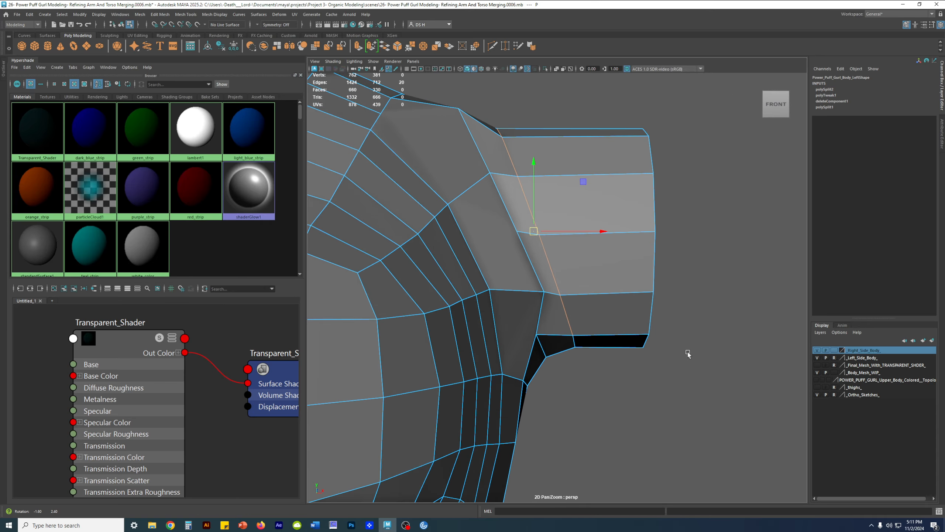
# - Inspect the arm edges along the flattened loop in the front view, and undo the flattening and pivot rotation
pyautogui.press('space')
pyautogui.press('space')
pyautogui.keyDown('alt'); pyautogui.moveTo(495, 314); pyautogui.dragTo(644, 336, button='right'); pyautogui.keyUp('alt')
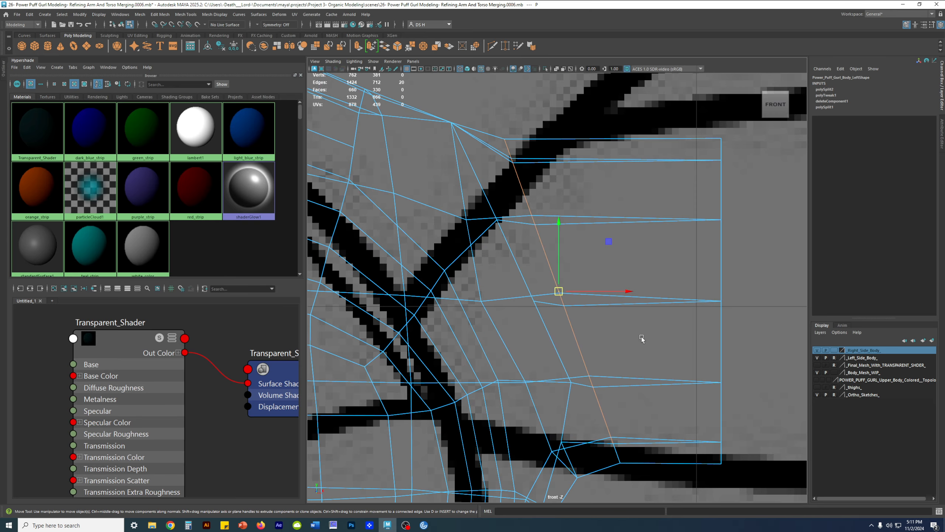
pyautogui.keyDown('alt'); pyautogui.moveTo(610, 327); pyautogui.dragTo(570, 256, button='middle'); pyautogui.keyUp('alt')
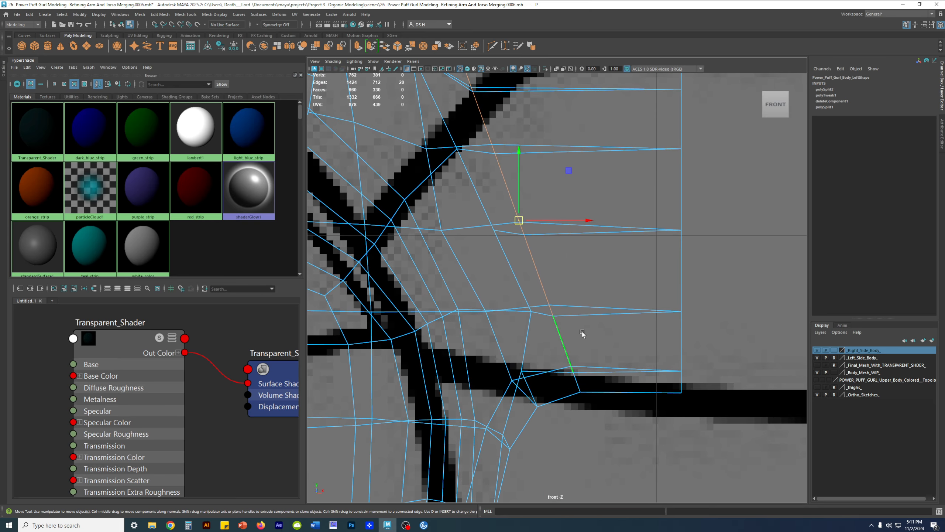
pyautogui.scroll(1, 607, 344)
pyautogui.keyDown('alt'); pyautogui.moveTo(606, 334); pyautogui.dragTo(567, 289, button='middle'); pyautogui.keyUp('alt')
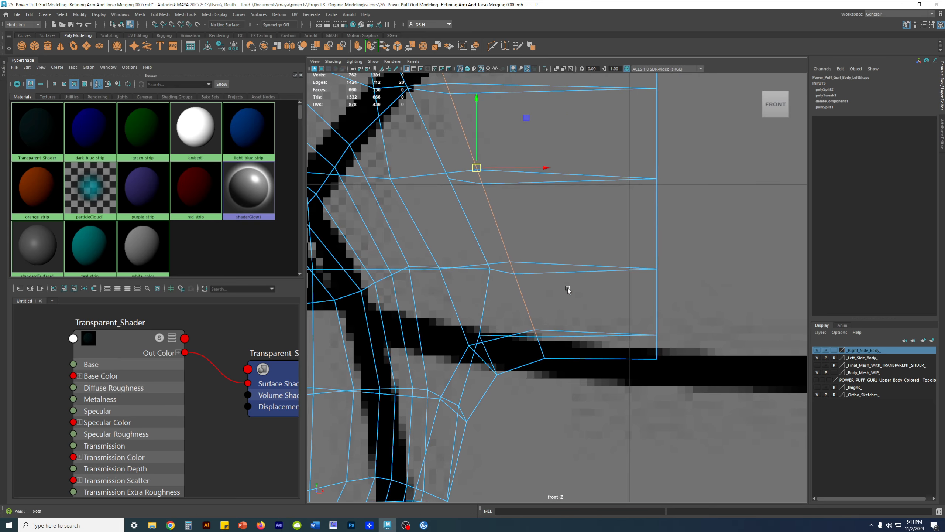
pyautogui.click(542, 262)
pyautogui.keyDown('shift'); pyautogui.click(557, 331); pyautogui.keyUp('shift')
pyautogui.keyDown('shift'); pyautogui.click(528, 172); pyautogui.keyUp('shift')
pyautogui.keyDown('alt'); pyautogui.moveTo(528, 171); pyautogui.dragTo(567, 262, button='middle'); pyautogui.keyUp('alt')
pyautogui.keyDown('shift'); pyautogui.click(528, 182); pyautogui.keyUp('shift')
pyautogui.keyDown('alt'); pyautogui.moveTo(670, 192); pyautogui.dragTo(711, 320, button='right'); pyautogui.keyUp('alt')
pyautogui.hotkey('ctrl', 'z')
pyautogui.hotkey('ctrl', 'z')
pyautogui.hotkey('ctrl', 'z')
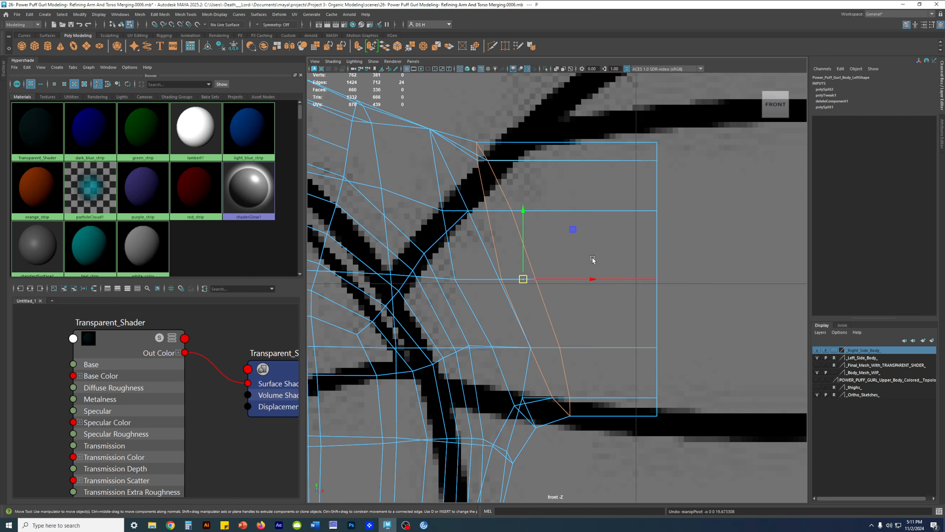
# - Scale the arm joint's edge loop flat along the horizontal axis and rotate it about 14 degrees towards the joint's slant
pyautogui.press('d')
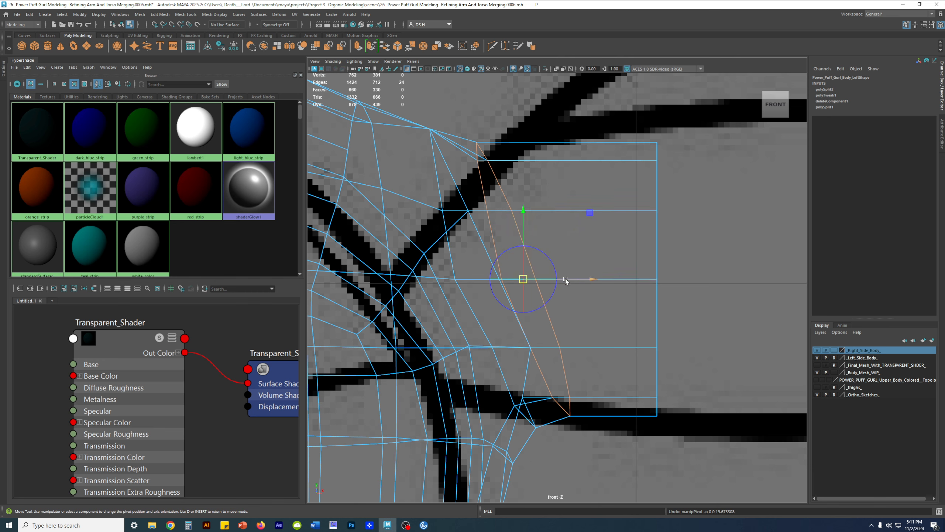
pyautogui.press('r')
pyautogui.moveTo(582, 279); pyautogui.dragTo(506, 276)
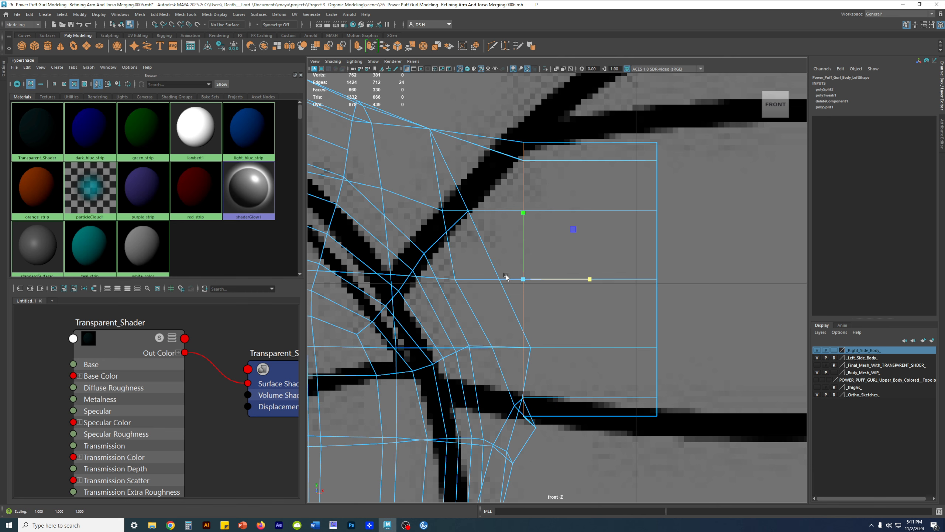
pyautogui.press('e')
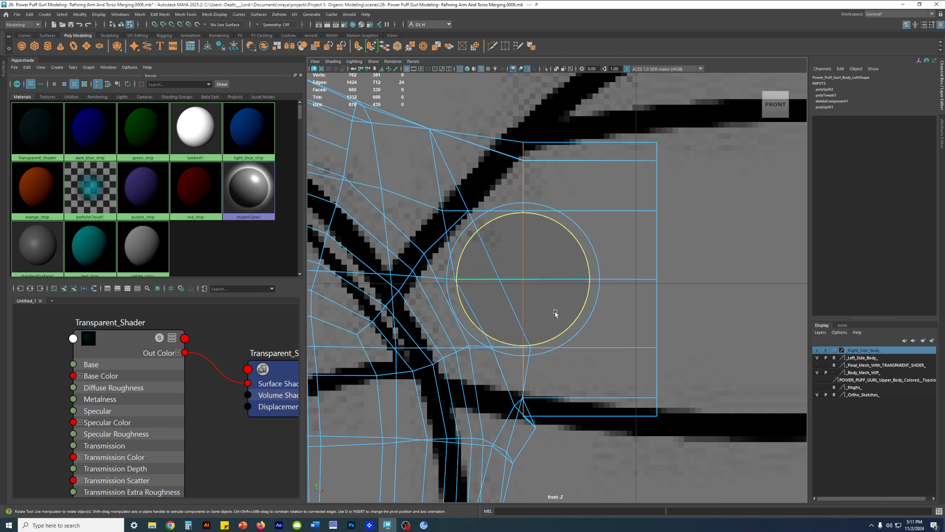
pyautogui.moveTo(578, 314); pyautogui.dragTo(596, 303)
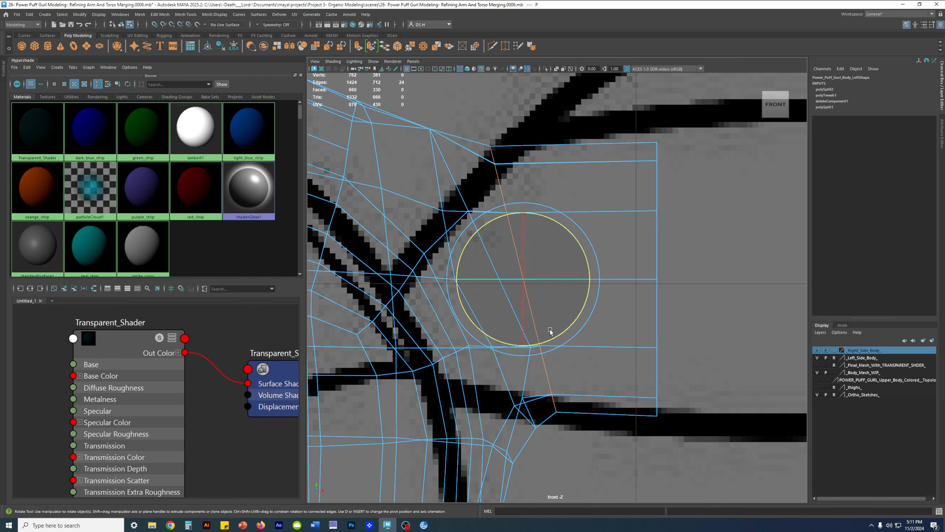
# - Align the loop's pivot to its new slant and scale the loop until the arm edges run level in the front view
pyautogui.press('d')
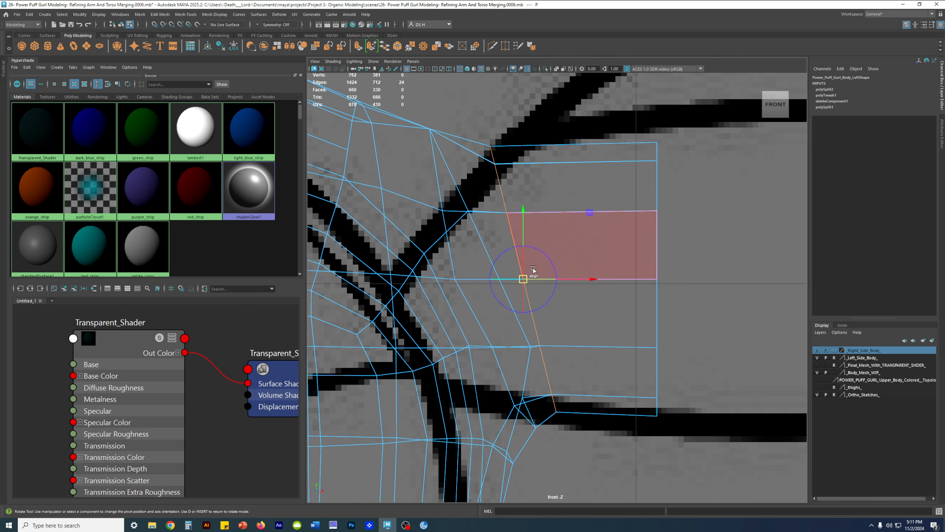
pyautogui.moveTo(551, 258); pyautogui.dragTo(547, 252)
pyautogui.press('d')
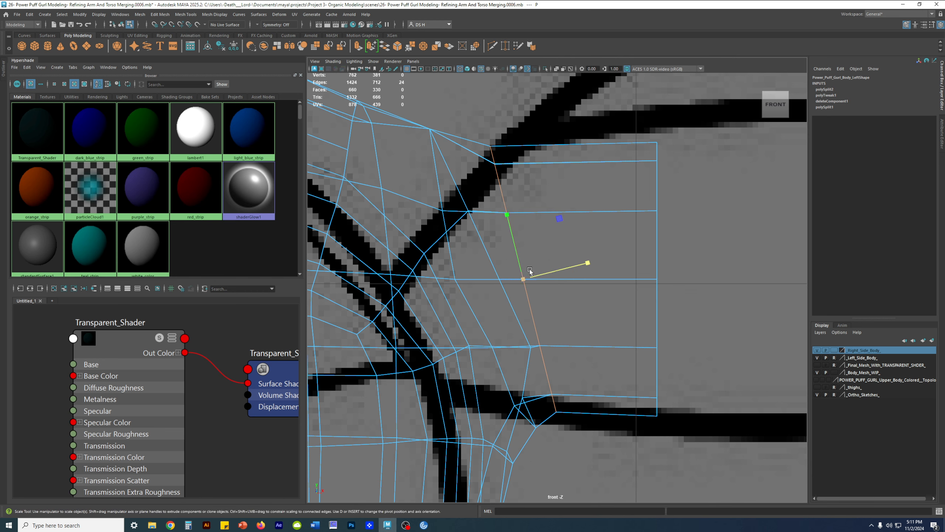
pyautogui.moveTo(562, 221); pyautogui.dragTo(561, 215)
pyautogui.scroll(5, 632, 291)
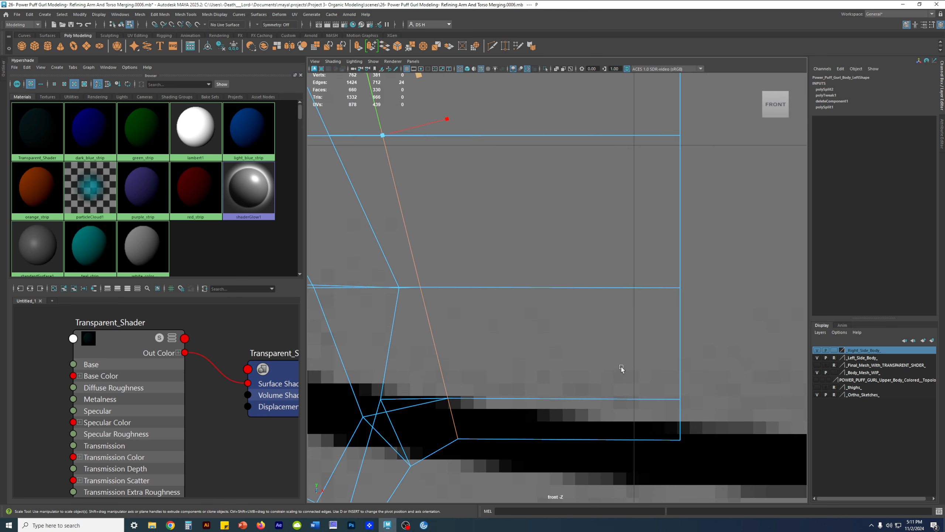
pyautogui.scroll(-5, 621, 366)
pyautogui.moveTo(558, 243); pyautogui.dragTo(556, 240)
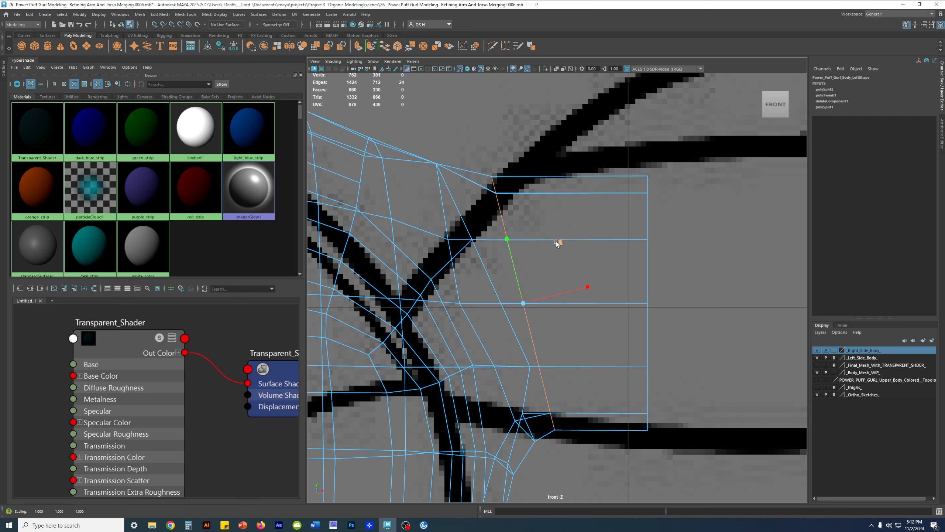
# - Check the reshaped arm joint in the perspective view with and without smoothing
pyautogui.press('space')
pyautogui.press('space')
pyautogui.moveTo(670, 227)
pyautogui.keyDown('alt'); pyautogui.mouseDown()
pyautogui.moveTo(586, 244)
pyautogui.moveTo(472, 239)
pyautogui.moveTo(665, 233)
pyautogui.mouseUp(); pyautogui.keyUp('alt')
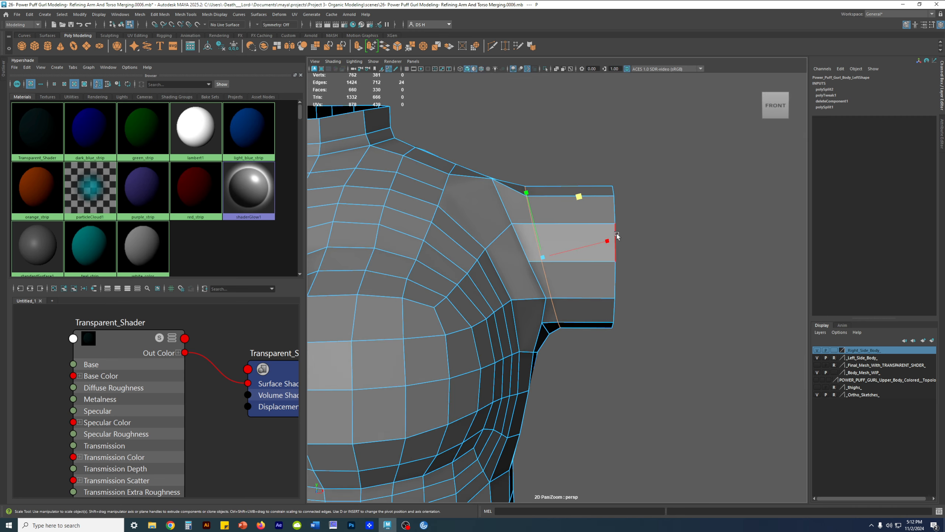
pyautogui.press('3')
pyautogui.press('1')
pyautogui.moveTo(603, 239)
pyautogui.keyDown('alt'); pyautogui.mouseDown()
pyautogui.moveTo(428, 239)
pyautogui.moveTo(601, 240)
pyautogui.moveTo(587, 301)
pyautogui.moveTo(605, 241)
pyautogui.mouseUp(); pyautogui.keyUp('alt')
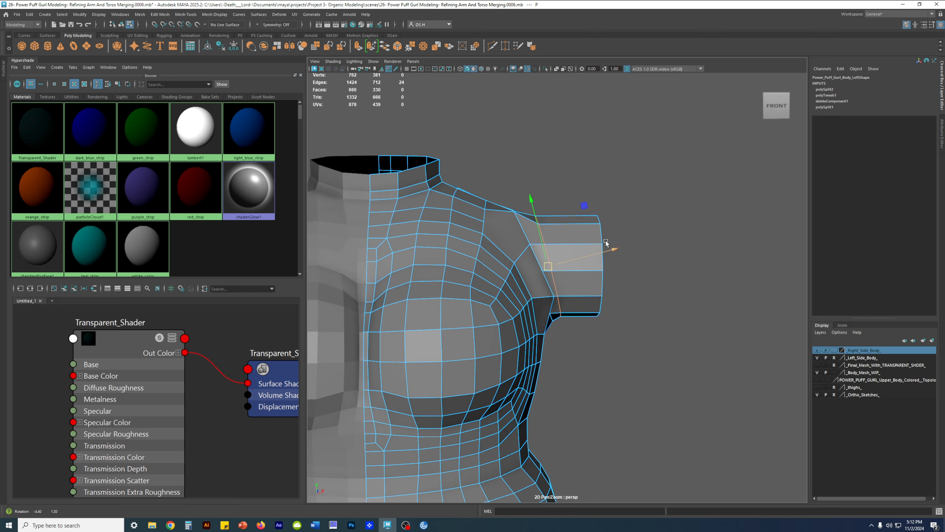
# - Return to the front view and undo the arm joint loop's scaling, rotation and flattening
pyautogui.press('space')
pyautogui.press('space')
pyautogui.press('space')
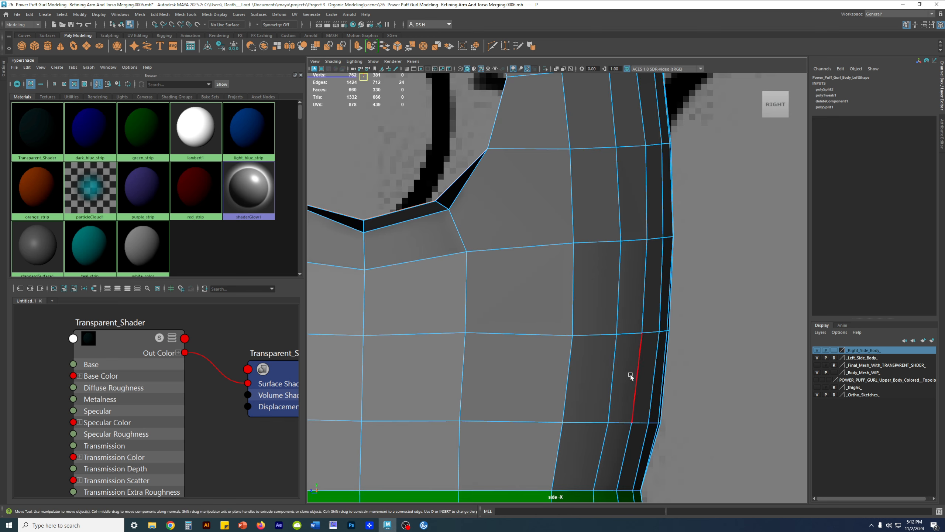
pyautogui.press('space')
pyautogui.hotkey('ctrl', 'z')
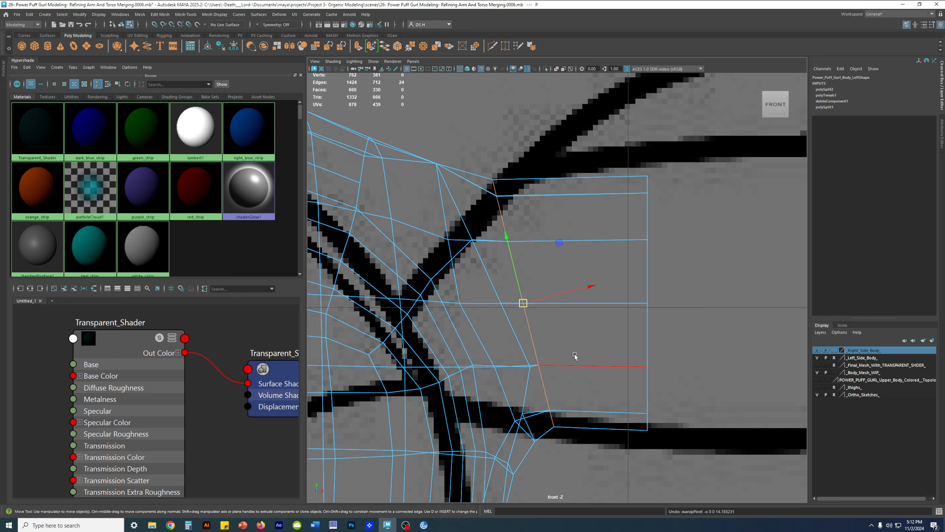
pyautogui.hotkey('ctrl', 'z')
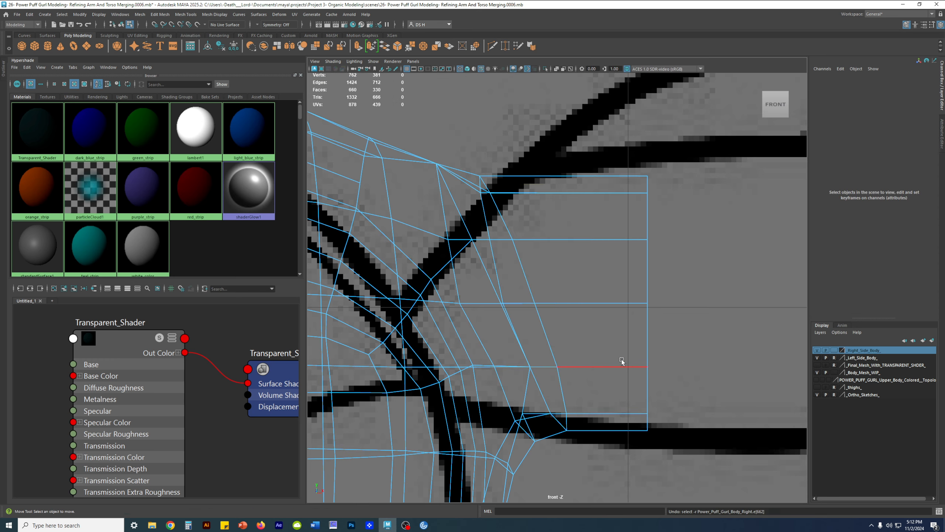
pyautogui.scroll(-3, 619, 358)
# - Select the right body mesh in the perspective view, turn off its smooth preview and view the shoulder from above
pyautogui.press('space')
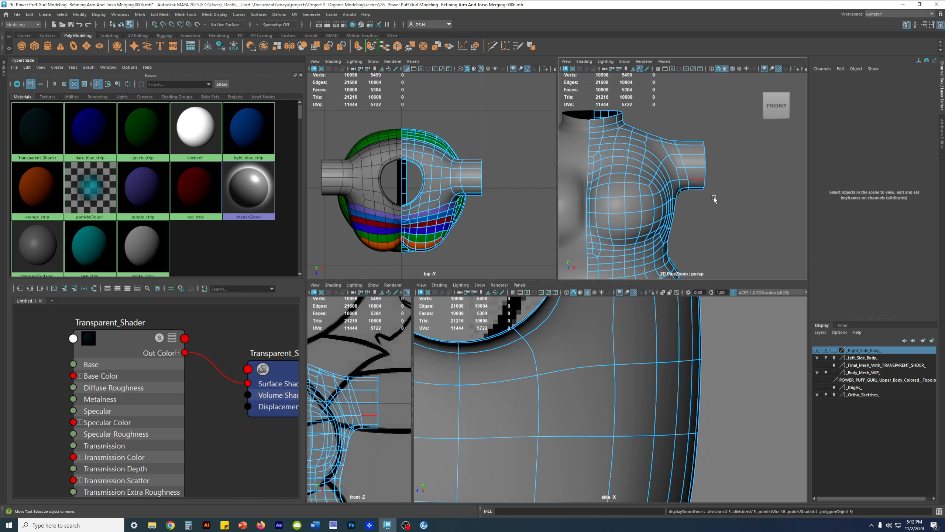
pyautogui.press('space')
pyautogui.keyDown('alt'); pyautogui.moveTo(558, 242); pyautogui.dragTo(745, 278); pyautogui.keyUp('alt')
pyautogui.click(549, 282)
pyautogui.press('1')
pyautogui.keyDown('alt'); pyautogui.moveTo(569, 263); pyautogui.dragTo(538, 295); pyautogui.keyUp('alt')
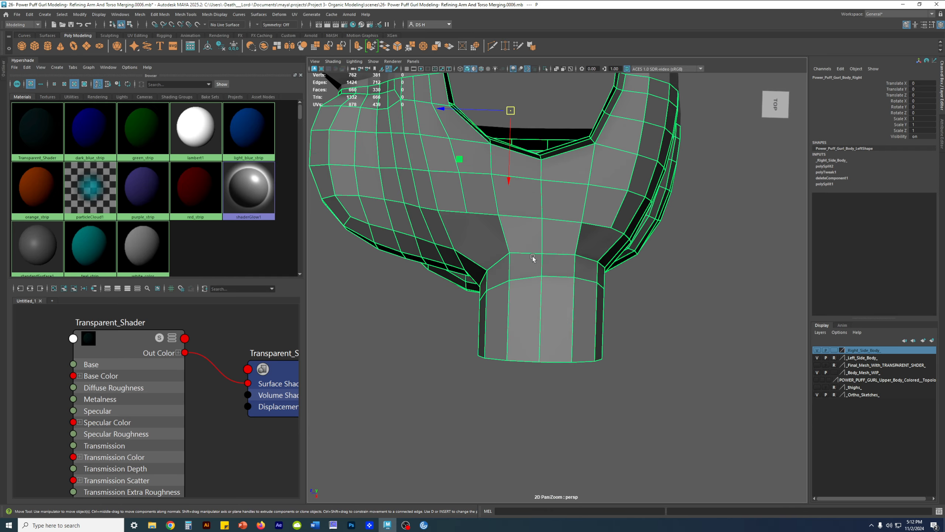
# - Switch the body mesh to vertex editing and compare its smoothed and unsmoothed shape in the top view
pyautogui.moveTo(549, 254); pyautogui.dragTo(550, 230, button='right')
pyautogui.keyDown('alt'); pyautogui.moveTo(550, 230); pyautogui.dragTo(530, 250); pyautogui.keyUp('alt')
pyautogui.click(549, 218)
pyautogui.keyDown('shift'); pyautogui.click(522, 225); pyautogui.keyUp('shift')
pyautogui.moveTo(529, 250); pyautogui.dragTo(470, 249, button='right')
pyautogui.scroll(2, 537, 251)
pyautogui.keyDown('alt'); pyautogui.moveTo(525, 251); pyautogui.dragTo(517, 296); pyautogui.keyUp('alt')
pyautogui.press('space')
pyautogui.press('space')
pyautogui.scroll(3, 589, 199)
pyautogui.press('3')
pyautogui.press('1')
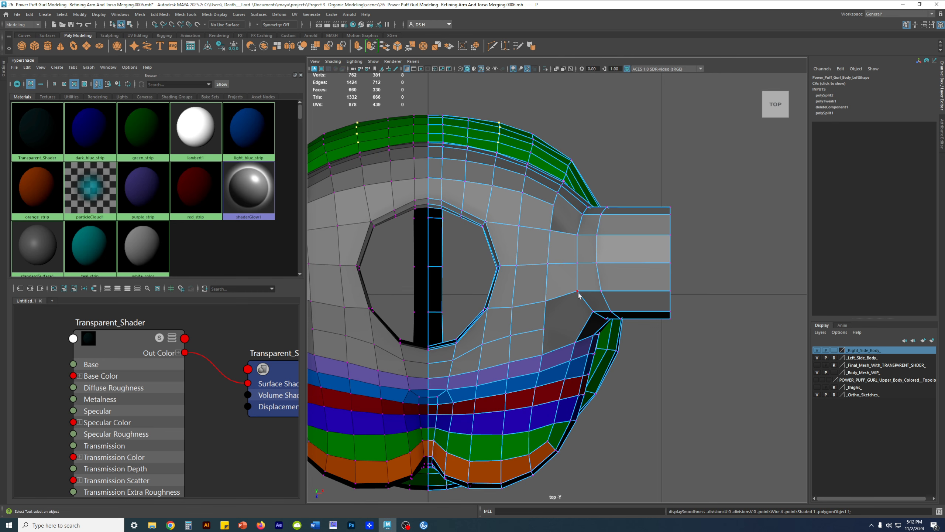
# - Spread the two vertices on top of the shoulder joint slightly apart along the depth axis in the top view
pyautogui.click(578, 235)
pyautogui.press('w')
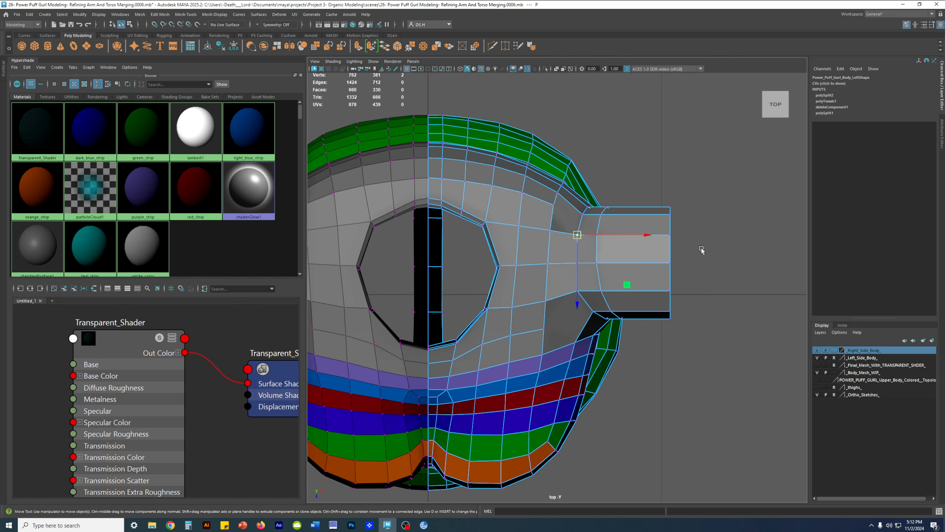
pyautogui.moveTo(576, 256); pyautogui.dragTo(578, 256)
pyautogui.click(578, 292)
pyautogui.moveTo(578, 310); pyautogui.dragTo(577, 314)
pyautogui.click(578, 234)
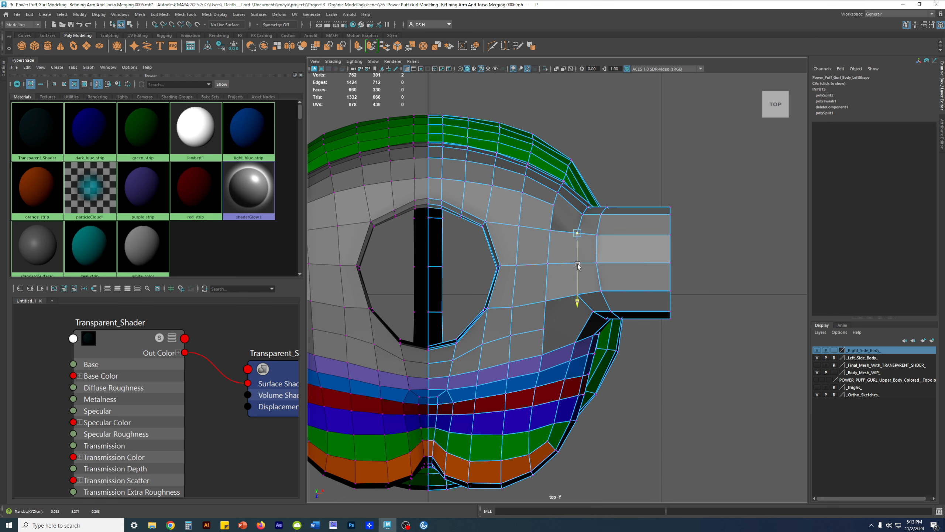
# - Move the next two vertices of the same row, between shoulder and neck, slightly towards the back
pyautogui.click(551, 235)
pyautogui.moveTo(549, 258); pyautogui.dragTo(518, 245)
pyautogui.click(520, 230)
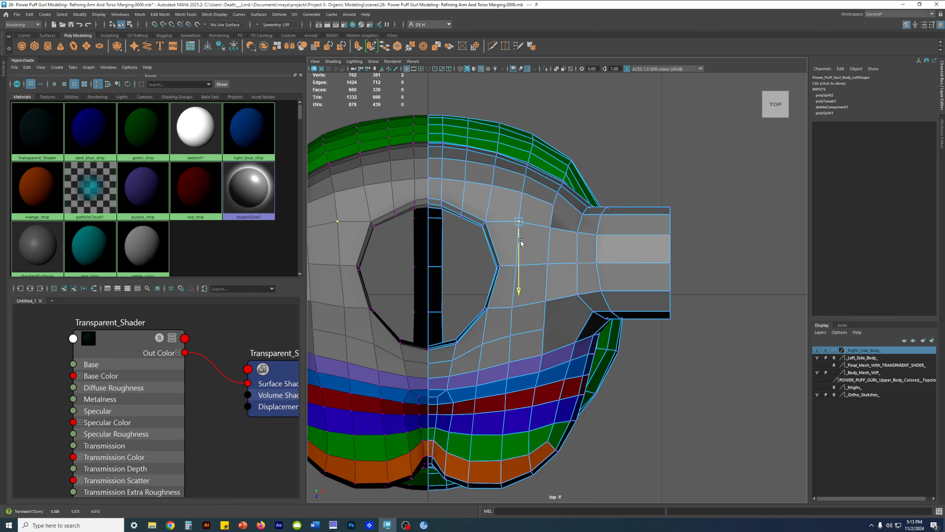
# - Move the vertices at the rear corner of the neck opening slightly backwards and check the result with smoothing
pyautogui.scroll(3, 434, 192)
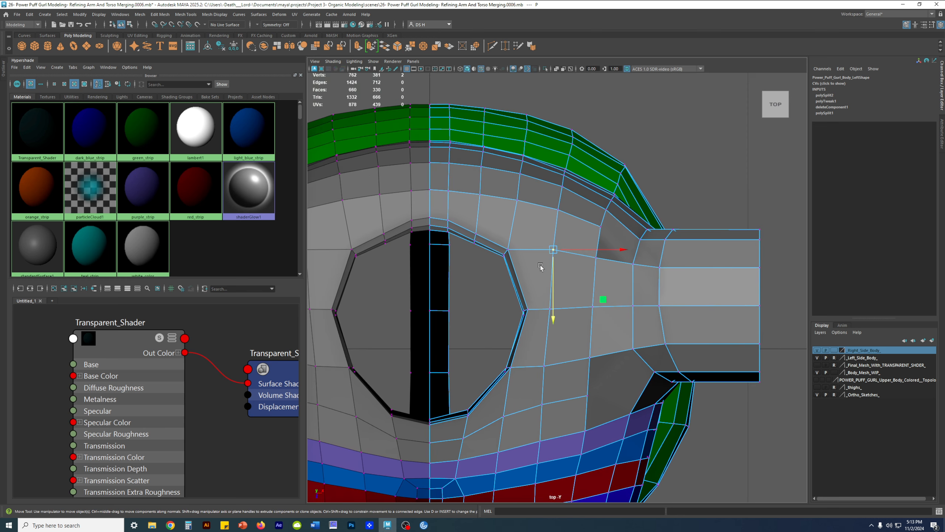
pyautogui.press('4')
pyautogui.moveTo(466, 219)
pyautogui.mouseDown()
pyautogui.moveTo(521, 277)
pyautogui.moveTo(501, 262)
pyautogui.moveTo(504, 271)
pyautogui.mouseUp()
pyautogui.press('5')
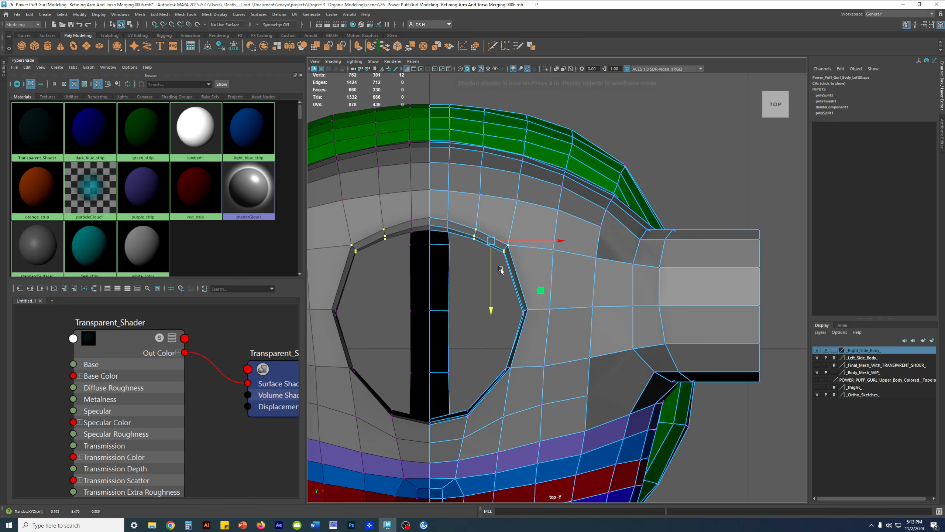
pyautogui.press('3')
pyautogui.press('1')
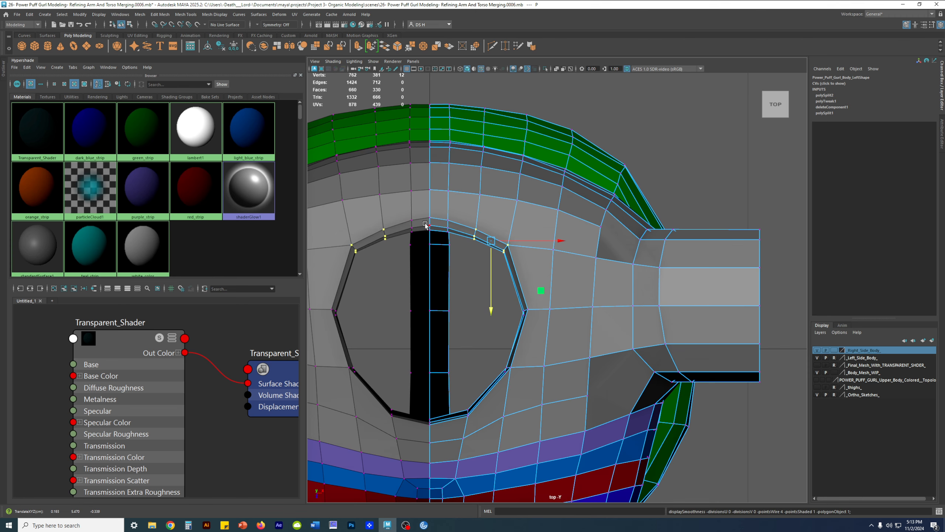
# - Move the vertices beside the centre line at the rear of the neck opening slightly backwards in the top view
pyautogui.keyDown('alt'); pyautogui.moveTo(442, 213); pyautogui.dragTo(521, 232, button='middle'); pyautogui.keyUp('alt')
pyautogui.scroll(5, 520, 232)
pyautogui.press('4')
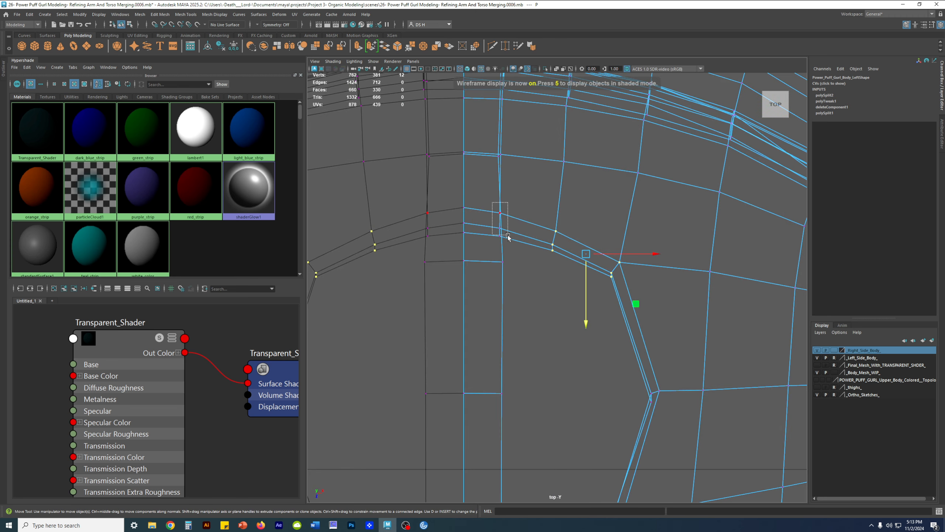
pyautogui.press('5')
pyautogui.moveTo(502, 259); pyautogui.dragTo(502, 255)
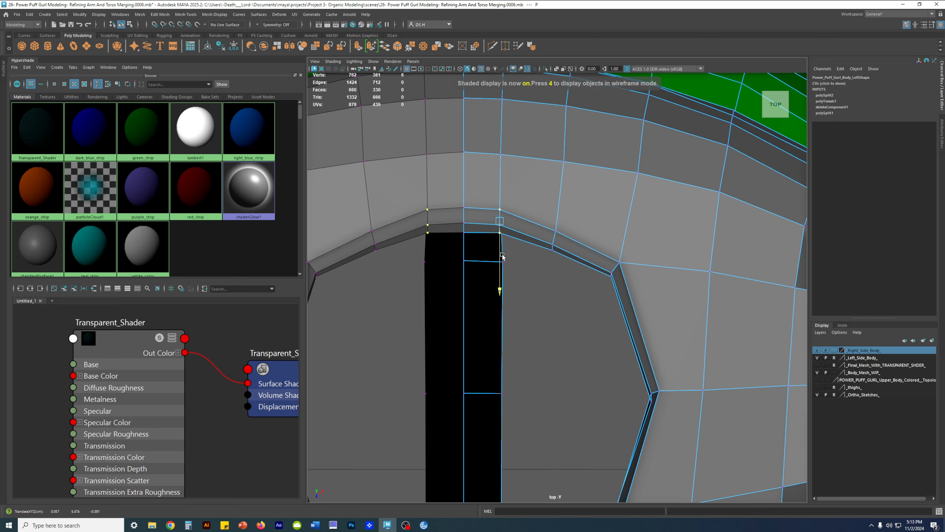
# - Move the next column of rear neck opening vertices slightly outwards and backwards, and check the curve with smoothing
pyautogui.moveTo(534, 215); pyautogui.dragTo(561, 271)
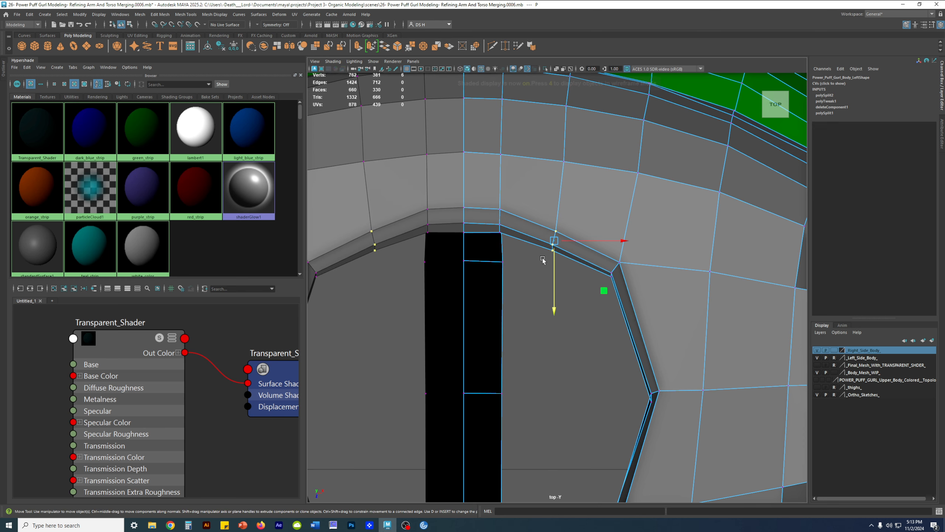
pyautogui.press('4')
pyautogui.press('5')
pyautogui.moveTo(556, 271); pyautogui.dragTo(580, 233)
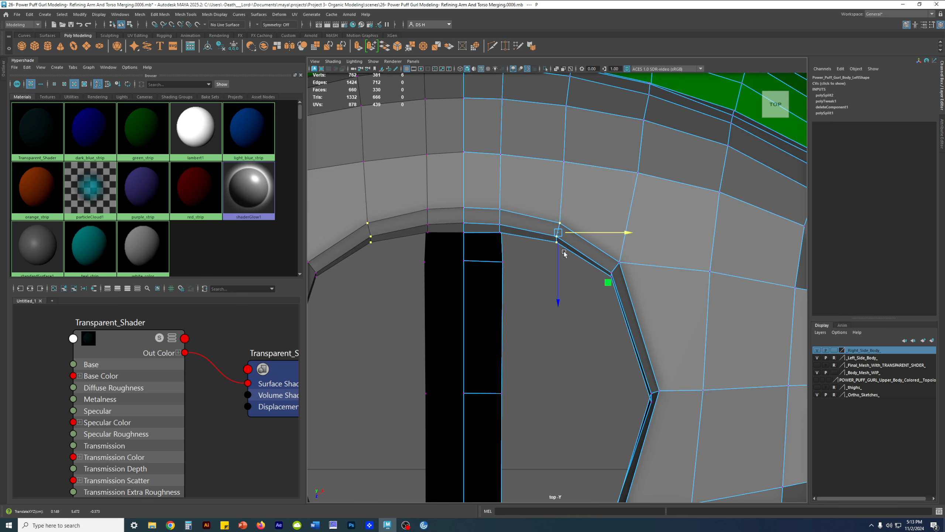
pyautogui.press('3')
pyautogui.scroll(-6, 567, 233)
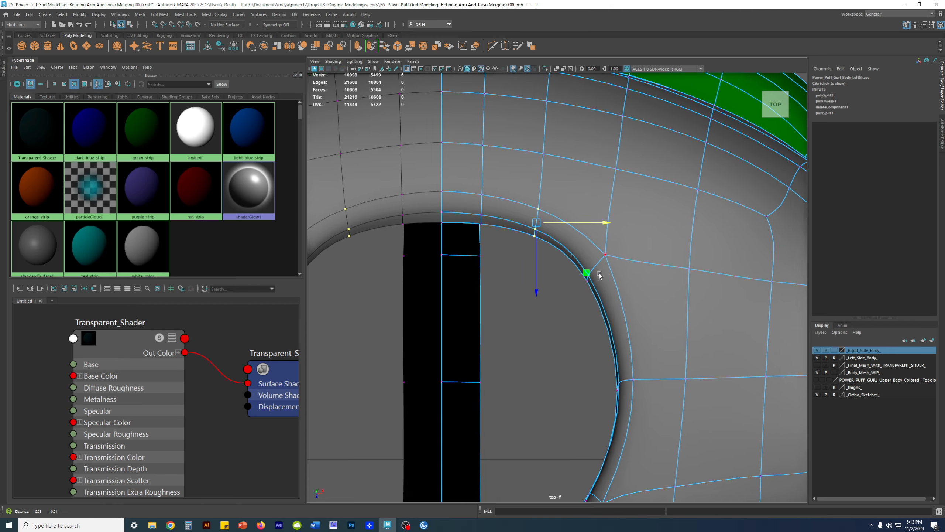
pyautogui.scroll(4, 696, 297)
pyautogui.scroll(1, 669, 298)
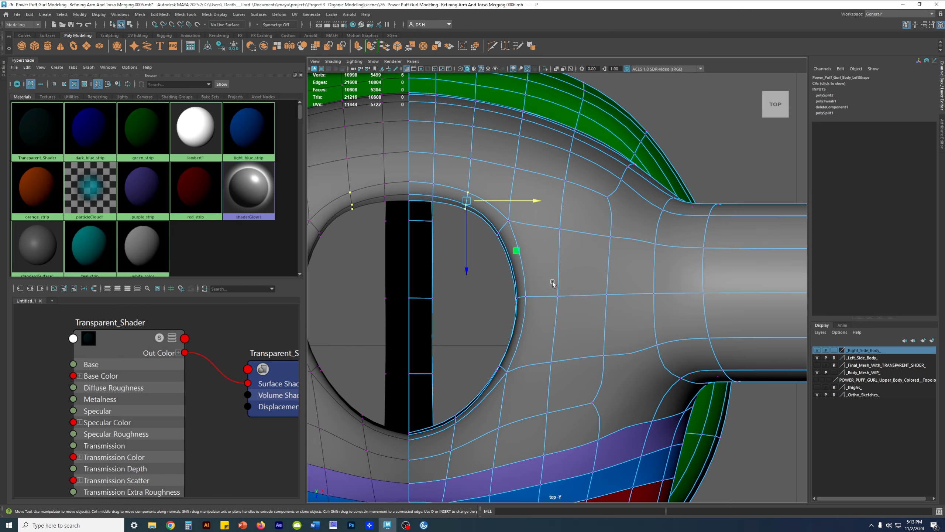
pyautogui.press('1')
# - Adjust the vertices at the outer side of the neck opening slightly along the depth axis and check them with smoothing
pyautogui.keyDown('alt'); pyautogui.moveTo(624, 309); pyautogui.dragTo(476, 231, button='middle'); pyautogui.keyUp('alt')
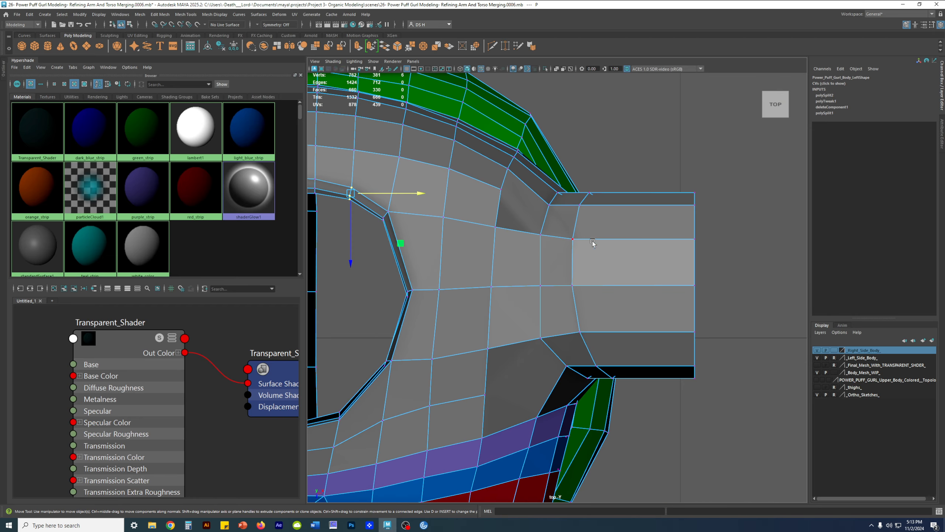
pyautogui.keyDown('alt'); pyautogui.moveTo(505, 318); pyautogui.dragTo(529, 315, button='middle'); pyautogui.keyUp('alt')
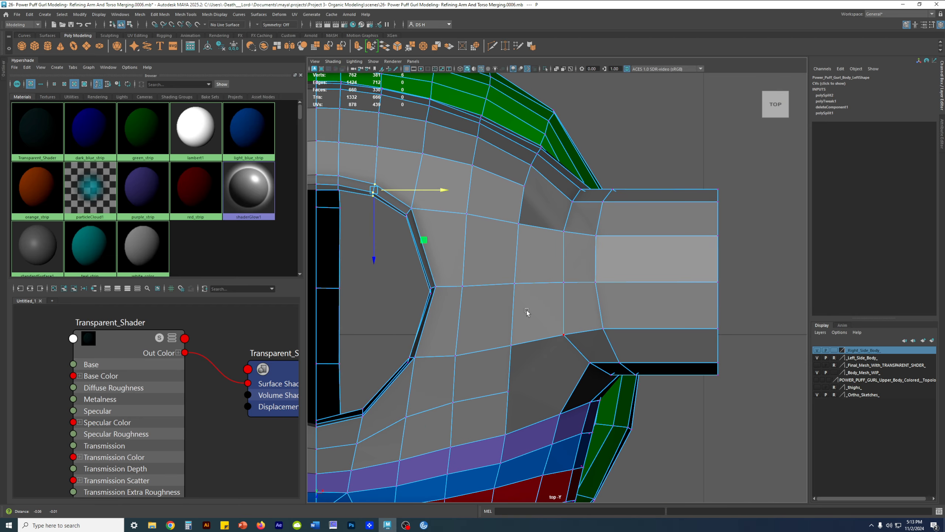
pyautogui.scroll(-4, 619, 311)
pyautogui.moveTo(508, 297); pyautogui.dragTo(507, 298)
pyautogui.scroll(1, 498, 302)
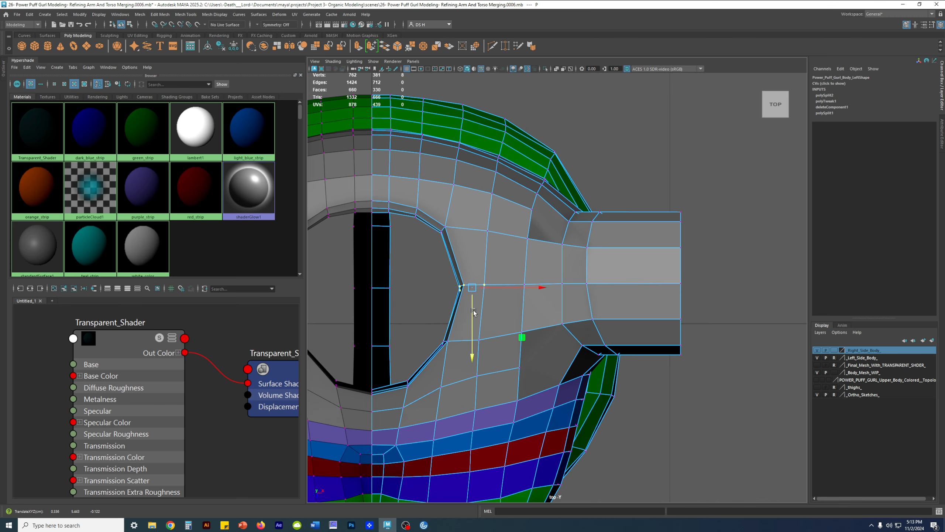
pyautogui.press('3')
pyautogui.press('1')
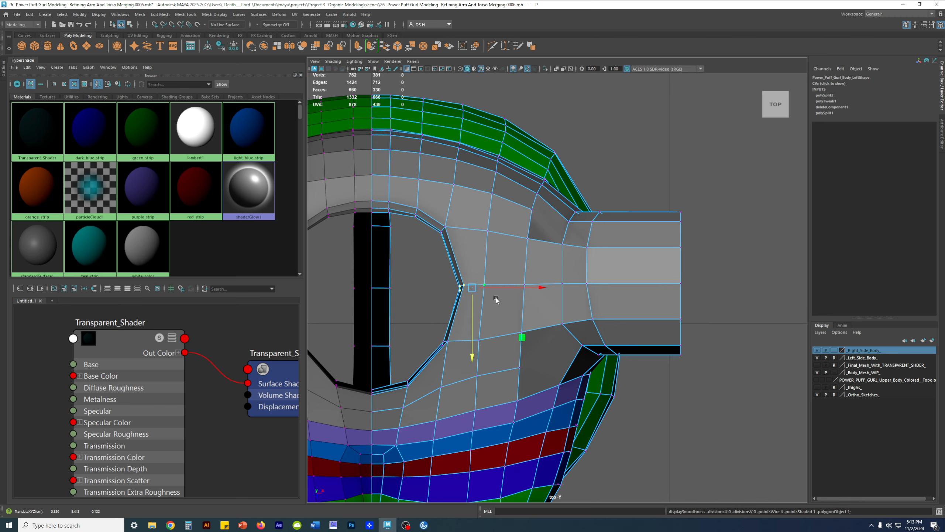
pyautogui.press('3')
pyautogui.press('1')
# - Select the faces across the top of the shoulder in the top view and examine them from the side in perspective
pyautogui.click(484, 253)
pyautogui.moveTo(485, 256)
pyautogui.mouseDown()
pyautogui.moveTo(481, 300)
pyautogui.moveTo(504, 277)
pyautogui.moveTo(546, 294)
pyautogui.moveTo(598, 287)
pyautogui.moveTo(611, 303)
pyautogui.moveTo(655, 302)
pyautogui.mouseUp()
pyautogui.press('space')
pyautogui.press('space')
pyautogui.keyDown('alt'); pyautogui.moveTo(532, 273); pyautogui.dragTo(602, 258); pyautogui.keyUp('alt')
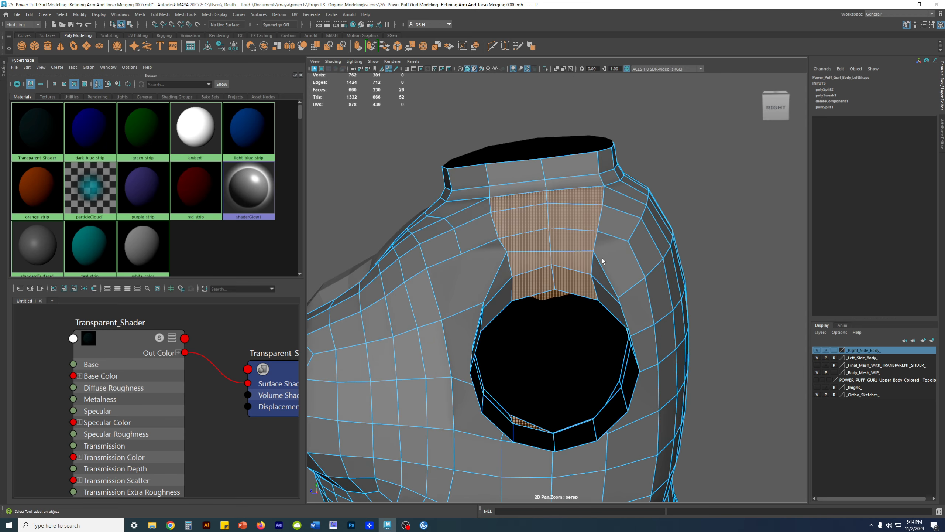
# - Scale the two edges across the top of the shoulder flat vertically, raise them slightly and save the scene
pyautogui.press('F10')
pyautogui.click(526, 227)
pyautogui.keyDown('shift'); pyautogui.click(580, 229); pyautogui.keyUp('shift')
pyautogui.press('r')
pyautogui.moveTo(548, 168); pyautogui.dragTo(532, 350)
pyautogui.moveTo(548, 277)
pyautogui.keyDown('alt'); pyautogui.mouseDown()
pyautogui.moveTo(584, 276)
pyautogui.moveTo(549, 272)
pyautogui.mouseUp(); pyautogui.keyUp('alt')
pyautogui.press('w')
pyautogui.moveTo(523, 220); pyautogui.dragTo(520, 210)
pyautogui.hotkey('ctrl', 's')
# - Compare the smoothed and unsmoothed shoulder and examine its edge rows from above
pyautogui.keyDown('alt'); pyautogui.moveTo(618, 224); pyautogui.dragTo(612, 300); pyautogui.keyUp('alt')
pyautogui.press('3')
pyautogui.press('1')
pyautogui.press('r')
pyautogui.keyDown('alt'); pyautogui.moveTo(557, 295); pyautogui.dragTo(525, 284); pyautogui.keyUp('alt')
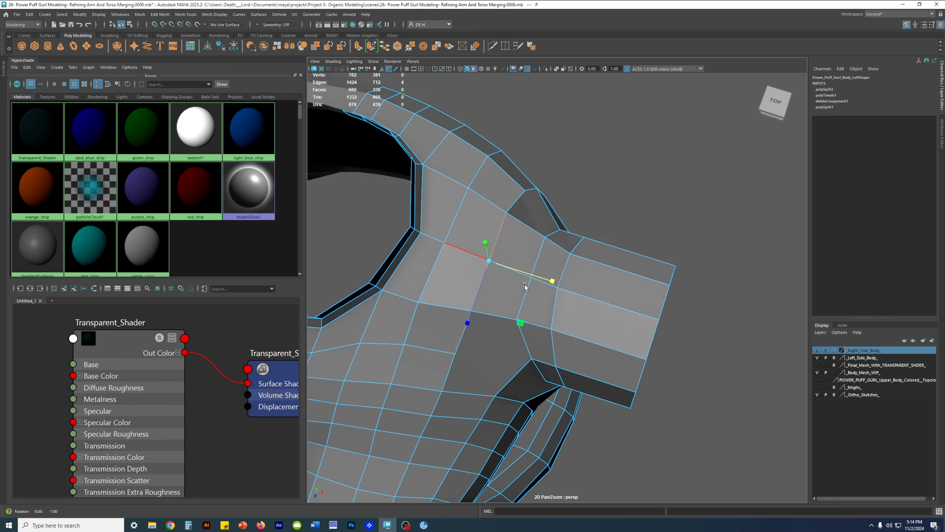
pyautogui.click(549, 245)
pyautogui.keyDown('alt'); pyautogui.moveTo(549, 245); pyautogui.dragTo(194, 259); pyautogui.keyUp('alt')
# - Level the next pair of shoulder edges towards the neck by scaling them flat vertically
pyautogui.click(536, 161)
pyautogui.press('q')
pyautogui.keyDown('shift'); pyautogui.click(461, 180); pyautogui.keyUp('shift')
pyautogui.press('r')
pyautogui.moveTo(493, 270)
pyautogui.keyDown('alt'); pyautogui.mouseDown()
pyautogui.moveTo(454, 284)
pyautogui.moveTo(499, 263)
pyautogui.mouseUp(); pyautogui.keyUp('alt')
pyautogui.keyDown('alt'); pyautogui.moveTo(363, 204); pyautogui.dragTo(538, 257); pyautogui.keyUp('alt')
pyautogui.keyDown('alt'); pyautogui.moveTo(566, 245); pyautogui.dragTo(555, 272, button='middle'); pyautogui.keyUp('alt')
pyautogui.keyDown('alt'); pyautogui.moveTo(555, 272); pyautogui.dragTo(525, 271); pyautogui.keyUp('alt')
pyautogui.moveTo(624, 185); pyautogui.dragTo(624, 246)
pyautogui.keyDown('alt'); pyautogui.moveTo(569, 416); pyautogui.dragTo(624, 353); pyautogui.keyUp('alt')
pyautogui.keyDown('alt'); pyautogui.moveTo(579, 247); pyautogui.dragTo(535, 293); pyautogui.keyUp('alt')
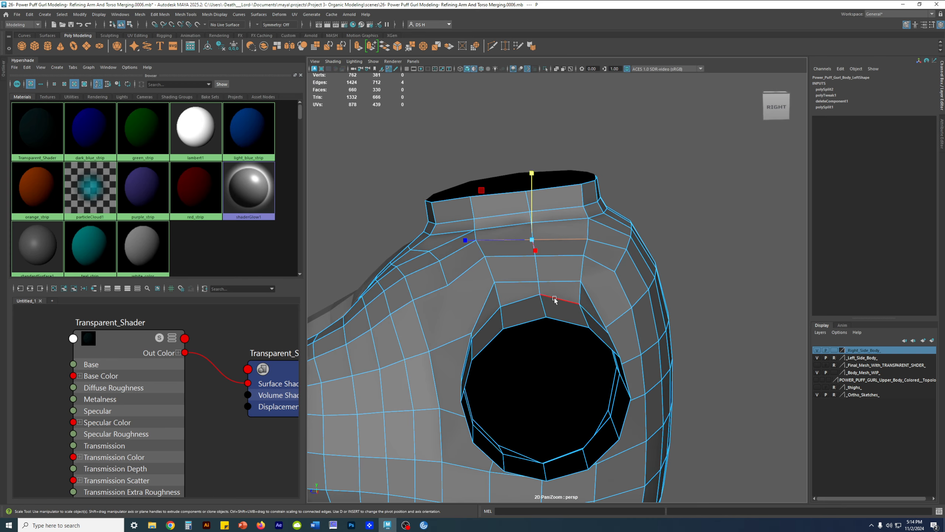
# - Select the two edges along the top of the arm joint and examine their alignment from above and the front
pyautogui.keyDown('alt'); pyautogui.moveTo(534, 306); pyautogui.dragTo(638, 389); pyautogui.keyUp('alt')
pyautogui.moveTo(547, 310); pyautogui.dragTo(563, 287, button='right')
pyautogui.moveTo(601, 319); pyautogui.dragTo(563, 293, button='right')
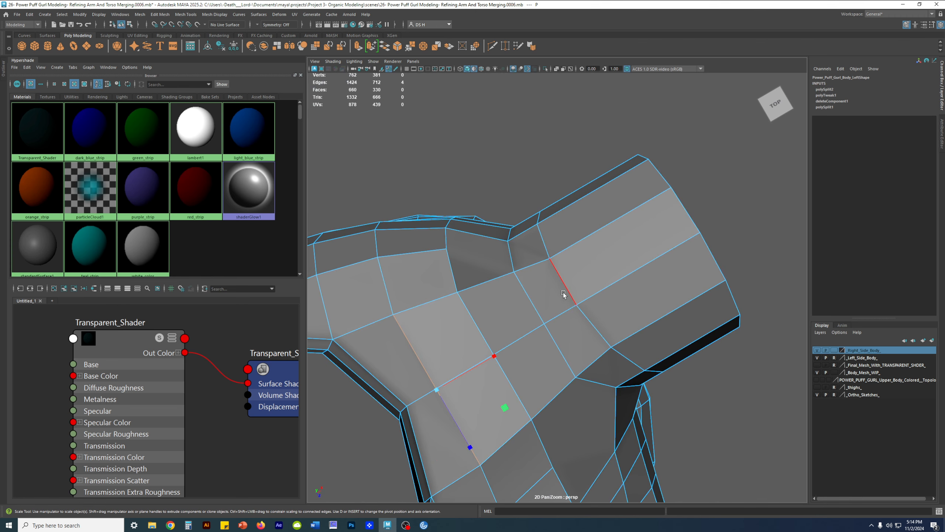
pyautogui.keyDown('alt'); pyautogui.moveTo(629, 331); pyautogui.dragTo(523, 320); pyautogui.keyUp('alt')
pyautogui.press('r')
pyautogui.scroll(2, 551, 352)
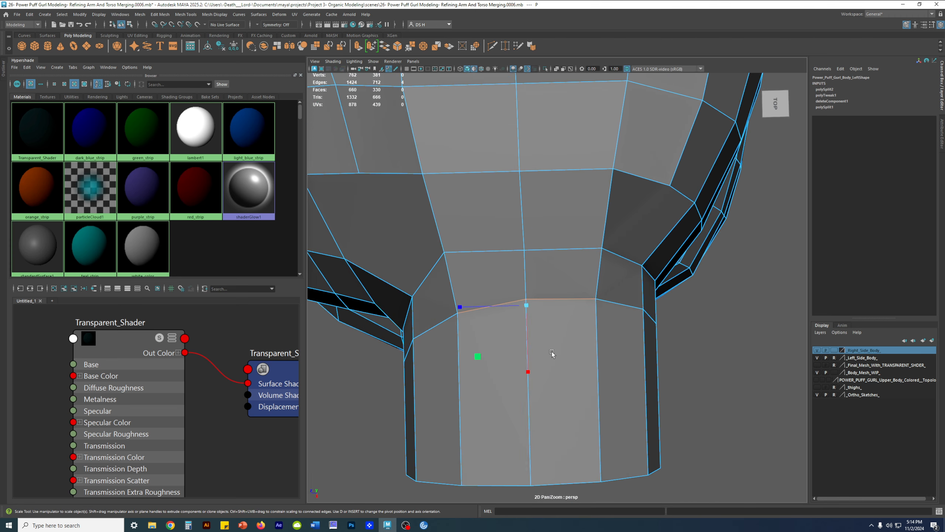
pyautogui.keyDown('alt'); pyautogui.moveTo(499, 242); pyautogui.dragTo(604, 258); pyautogui.keyUp('alt')
pyautogui.scroll(-5, 604, 259)
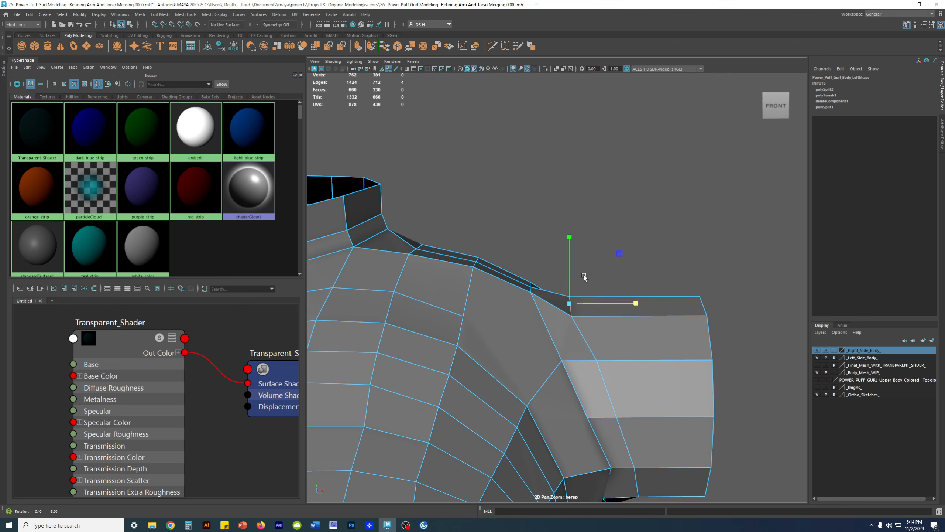
pyautogui.keyDown('alt'); pyautogui.moveTo(586, 278); pyautogui.dragTo(508, 311); pyautogui.keyUp('alt')
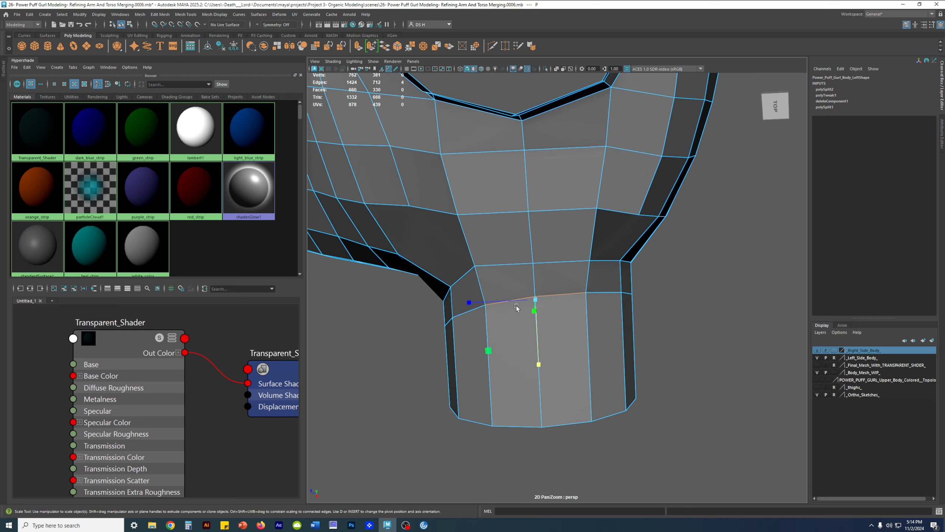
# - Shift the pivot of the selected arm joint edges inwards onto their middle vertex in the top view
pyautogui.press('space')
pyautogui.press('space')
pyautogui.scroll(5, 616, 289)
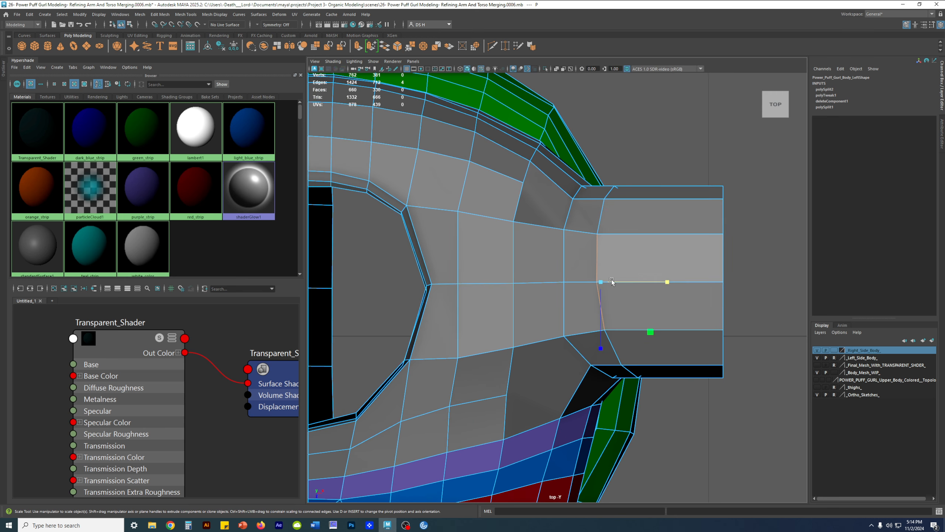
pyautogui.press('w')
pyautogui.press('q')
pyautogui.press('w')
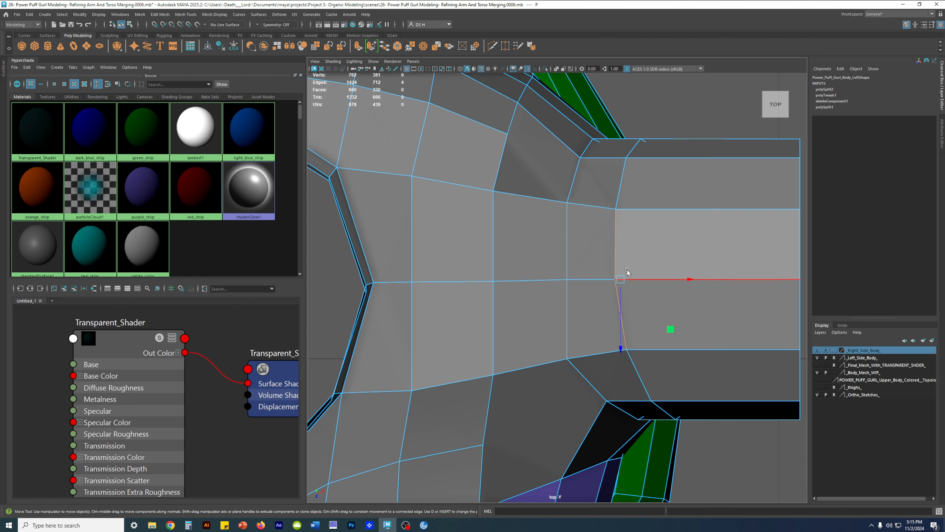
pyautogui.scroll(-8, 632, 264)
pyautogui.scroll(8, 550, 266)
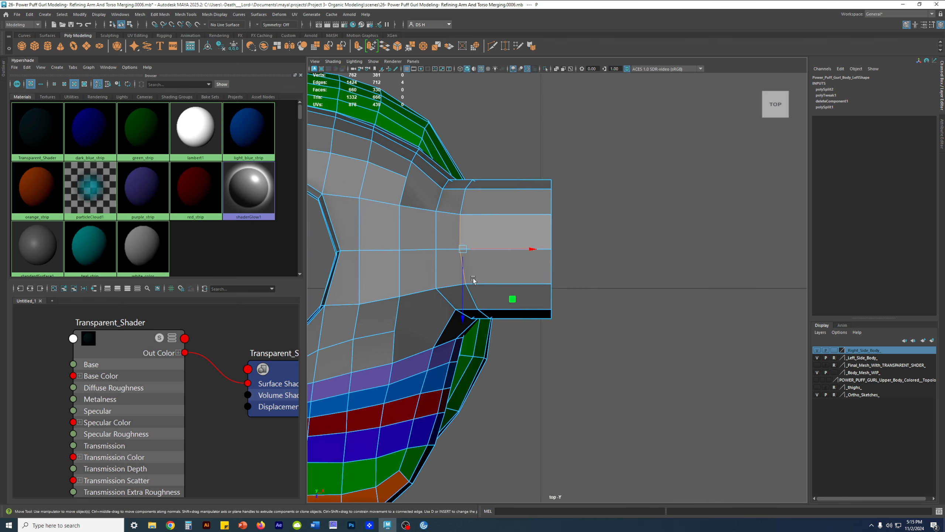
pyautogui.scroll(4, 513, 261)
pyautogui.press('d')
pyautogui.moveTo(578, 272); pyautogui.dragTo(569, 272)
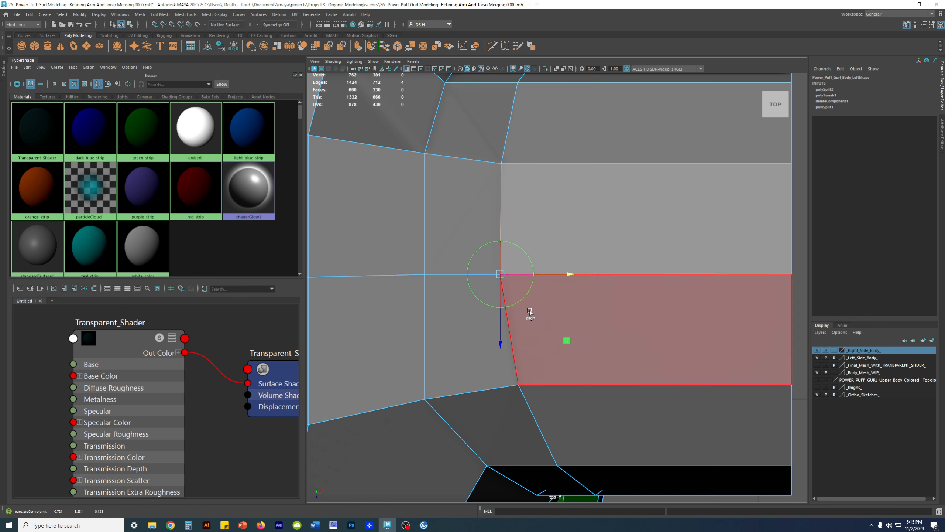
# - Scale the two arm joint edges flat along the arm's length so they run straight across the joint
pyautogui.press('d')
pyautogui.press('r')
pyautogui.moveTo(566, 273); pyautogui.dragTo(502, 275)
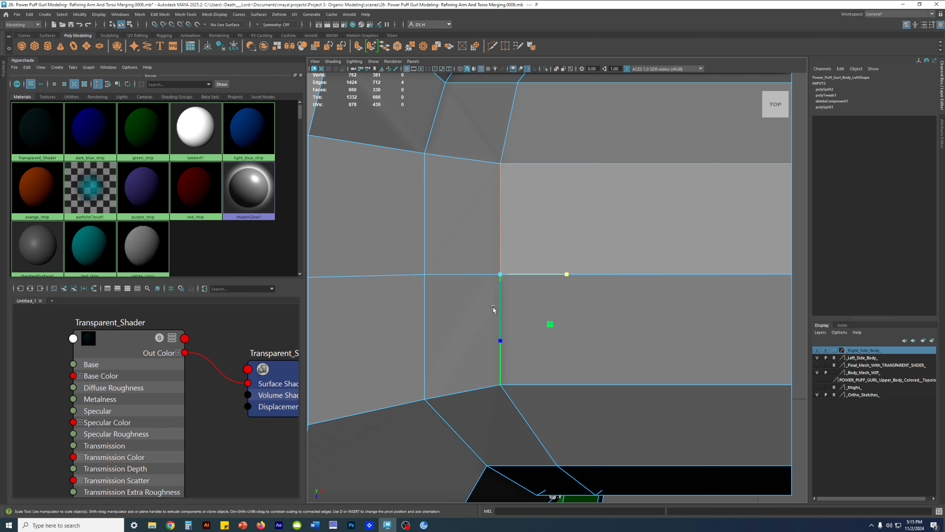
pyautogui.press('w')
pyautogui.scroll(-5, 583, 300)
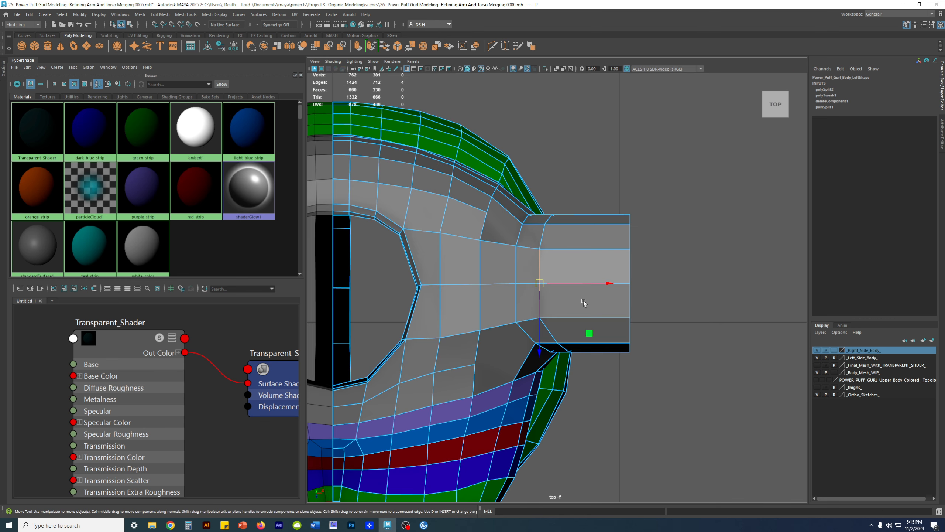
pyautogui.scroll(2, 575, 294)
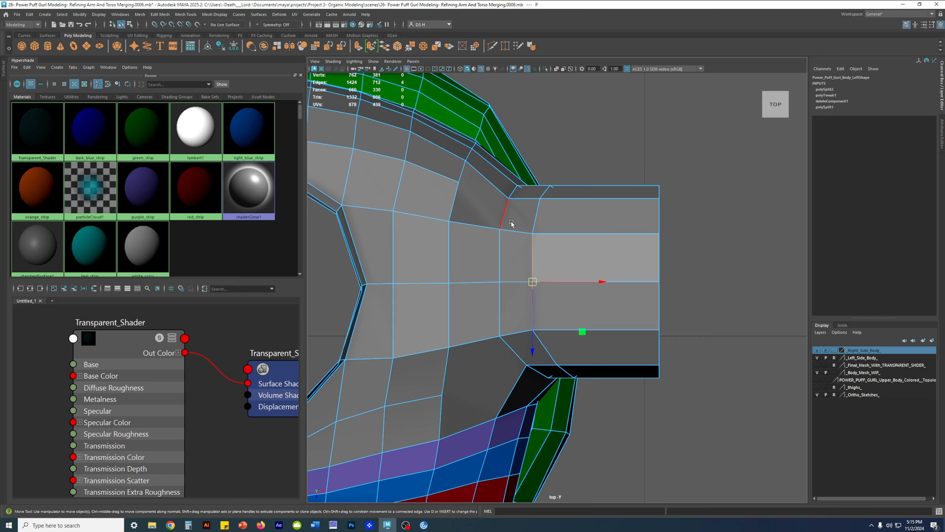
# - Inspect the straightened arm joint in perspective and compare the body with and without smoothing
pyautogui.press('space')
pyautogui.press('space')
pyautogui.keyDown('alt'); pyautogui.moveTo(615, 209); pyautogui.dragTo(552, 216); pyautogui.keyUp('alt')
pyautogui.moveTo(554, 215)
pyautogui.keyDown('alt'); pyautogui.mouseDown()
pyautogui.moveTo(471, 210)
pyautogui.moveTo(641, 206)
pyautogui.moveTo(562, 215)
pyautogui.mouseUp(); pyautogui.keyUp('alt')
pyautogui.press('r')
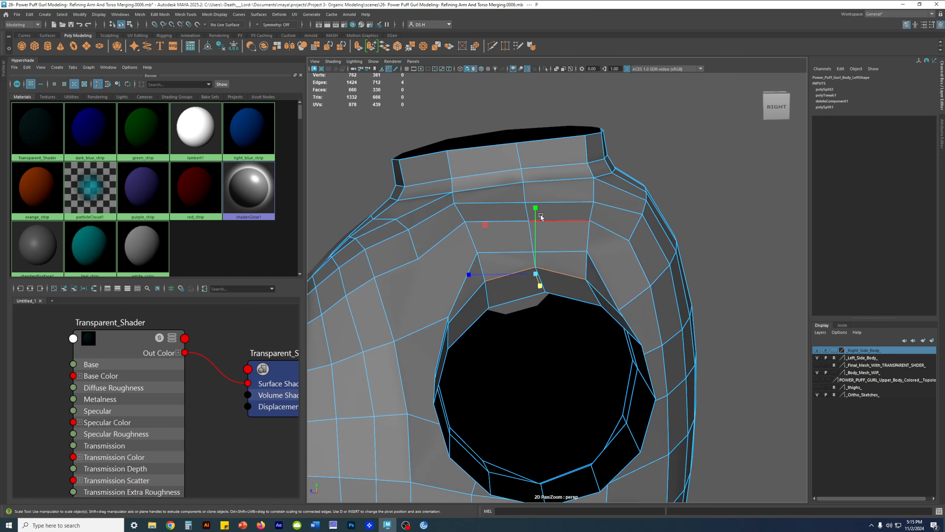
pyautogui.keyDown('alt'); pyautogui.moveTo(519, 280); pyautogui.dragTo(587, 274); pyautogui.keyUp('alt')
pyautogui.keyDown('alt'); pyautogui.moveTo(587, 274); pyautogui.dragTo(517, 296, button='right'); pyautogui.keyUp('alt')
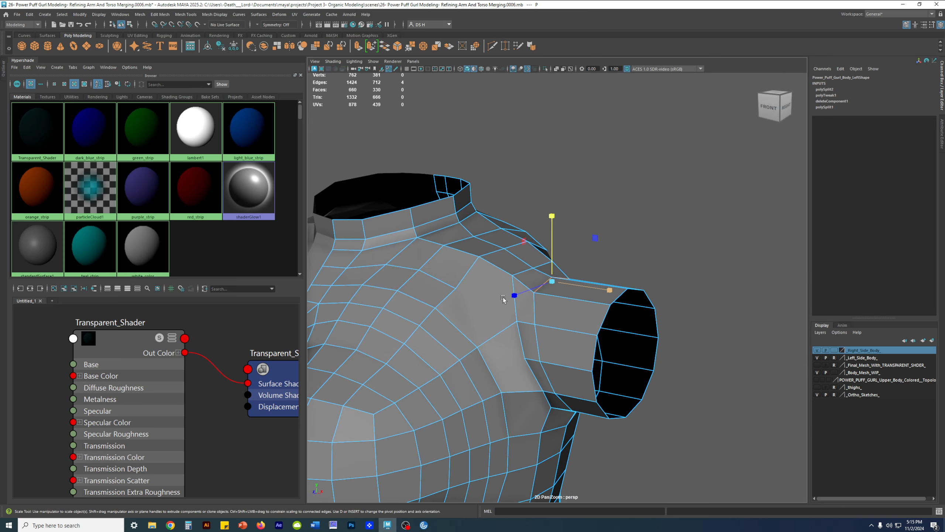
pyautogui.press('w')
pyautogui.press('3')
pyautogui.click(623, 227)
pyautogui.keyDown('alt'); pyautogui.moveTo(623, 227); pyautogui.dragTo(551, 316); pyautogui.keyUp('alt')
pyautogui.click(550, 285)
pyautogui.press('1')
pyautogui.keyDown('alt'); pyautogui.moveTo(501, 289); pyautogui.dragTo(534, 233); pyautogui.keyUp('alt')
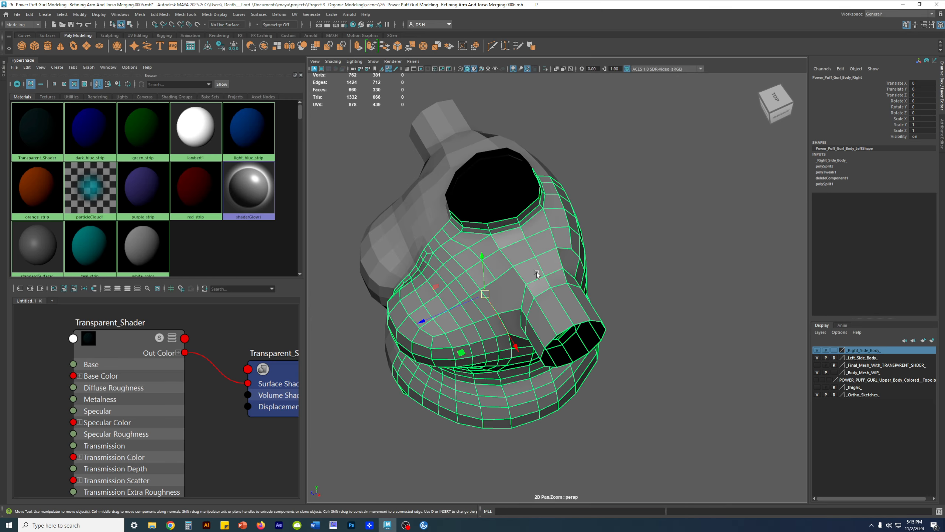
# - Examine the shoulder and upper chest topology from several angles, checking the vertex in front of the arm joint
pyautogui.keyDown('alt'); pyautogui.moveTo(519, 230); pyautogui.dragTo(577, 290, button='right'); pyautogui.keyUp('alt')
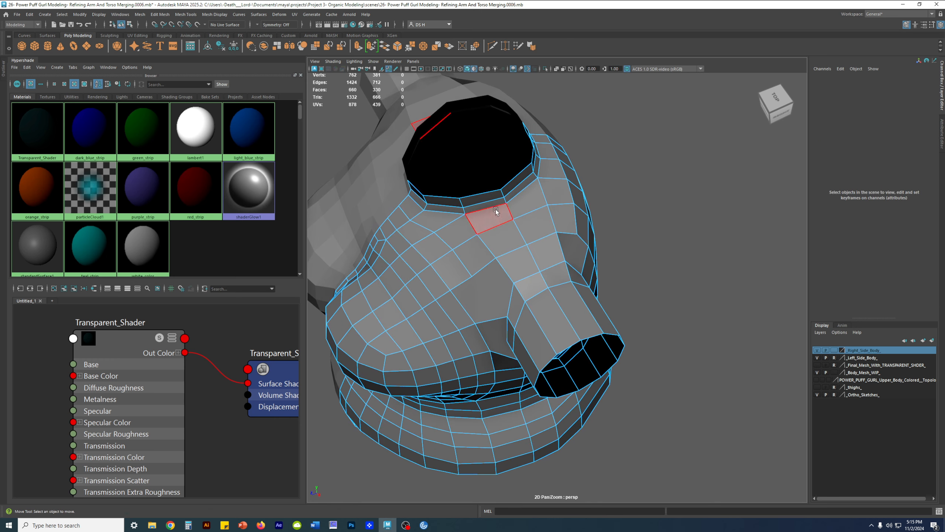
pyautogui.keyDown('alt'); pyautogui.moveTo(534, 219); pyautogui.dragTo(507, 285); pyautogui.keyUp('alt')
pyautogui.keyDown('alt'); pyautogui.moveTo(525, 238); pyautogui.dragTo(588, 243); pyautogui.keyUp('alt')
pyautogui.keyDown('alt'); pyautogui.moveTo(469, 251); pyautogui.dragTo(464, 296); pyautogui.keyUp('alt')
pyautogui.keyDown('alt'); pyautogui.moveTo(575, 278); pyautogui.dragTo(600, 284); pyautogui.keyUp('alt')
pyautogui.keyDown('alt'); pyautogui.moveTo(528, 279); pyautogui.dragTo(600, 313); pyautogui.keyUp('alt')
pyautogui.keyDown('alt'); pyautogui.moveTo(518, 244); pyautogui.dragTo(547, 253); pyautogui.keyUp('alt')
pyautogui.click(535, 241)
pyautogui.keyDown('alt'); pyautogui.moveTo(534, 219); pyautogui.dragTo(475, 253); pyautogui.keyUp('alt')
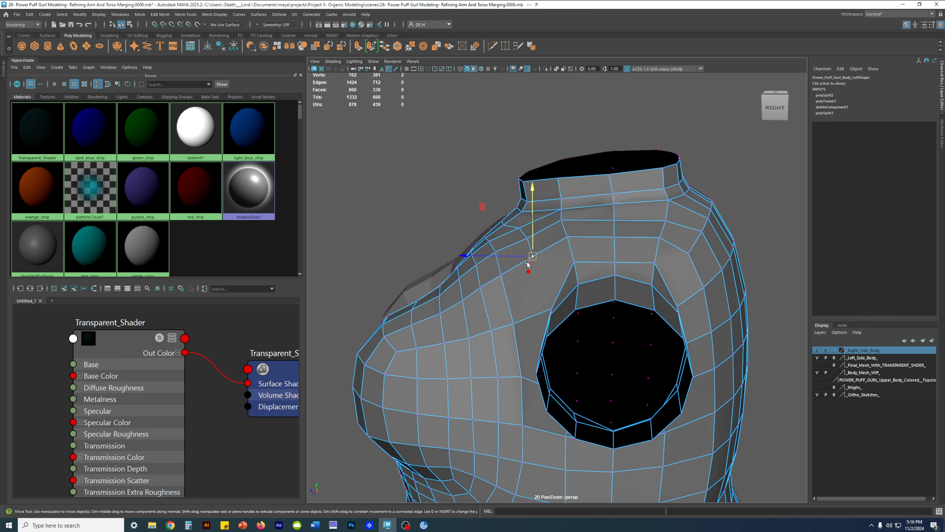
# - Move the upper chest edge in front of the shoulder slightly forwards
pyautogui.keyDown('alt'); pyautogui.moveTo(644, 260); pyautogui.dragTo(601, 246); pyautogui.keyUp('alt')
pyautogui.keyDown('alt'); pyautogui.moveTo(547, 257); pyautogui.dragTo(616, 296); pyautogui.keyUp('alt')
pyautogui.press('F10')
pyautogui.click(566, 244)
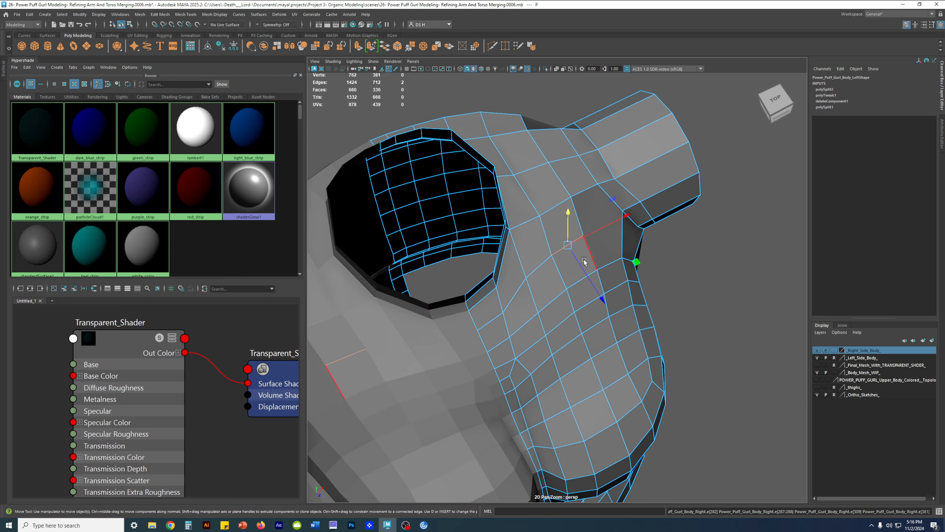
pyautogui.moveTo(587, 275); pyautogui.dragTo(592, 280)
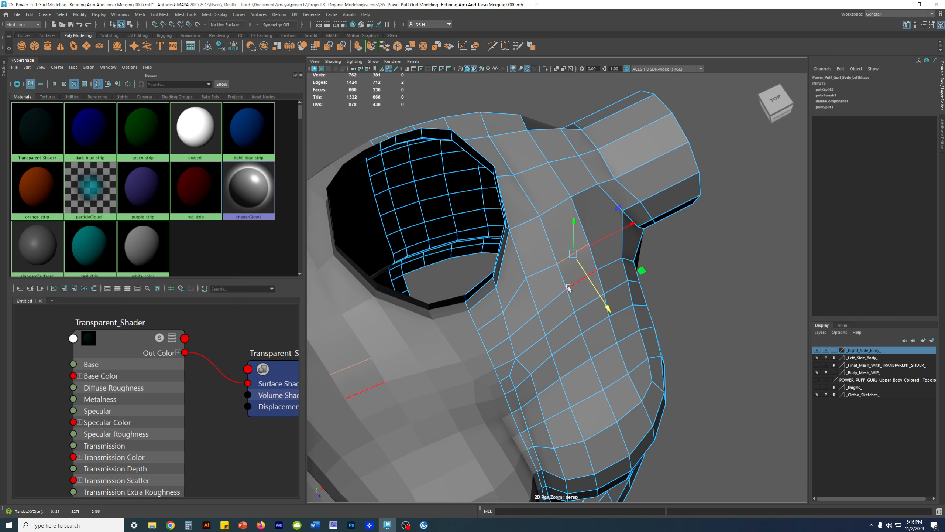
pyautogui.press('F9')
# - Check the front of the shoulder and chest from several angles with smoothing on and off
pyautogui.keyDown('alt'); pyautogui.moveTo(543, 302); pyautogui.dragTo(549, 238); pyautogui.keyUp('alt')
pyautogui.press('3')
pyautogui.moveTo(529, 254); pyautogui.dragTo(588, 222, button='right')
pyautogui.keyDown('alt'); pyautogui.moveTo(588, 222); pyautogui.dragTo(604, 273); pyautogui.keyUp('alt')
pyautogui.press('1')
pyautogui.press('3')
pyautogui.keyDown('alt'); pyautogui.moveTo(604, 273); pyautogui.dragTo(560, 226, button='middle'); pyautogui.keyUp('alt')
pyautogui.press('1')
pyautogui.keyDown('alt'); pyautogui.moveTo(562, 228); pyautogui.dragTo(672, 260); pyautogui.keyUp('alt')
# - Examine the arm joint's edge loop against the front reference sketch in wireframe and shaded display
pyautogui.press('F10')
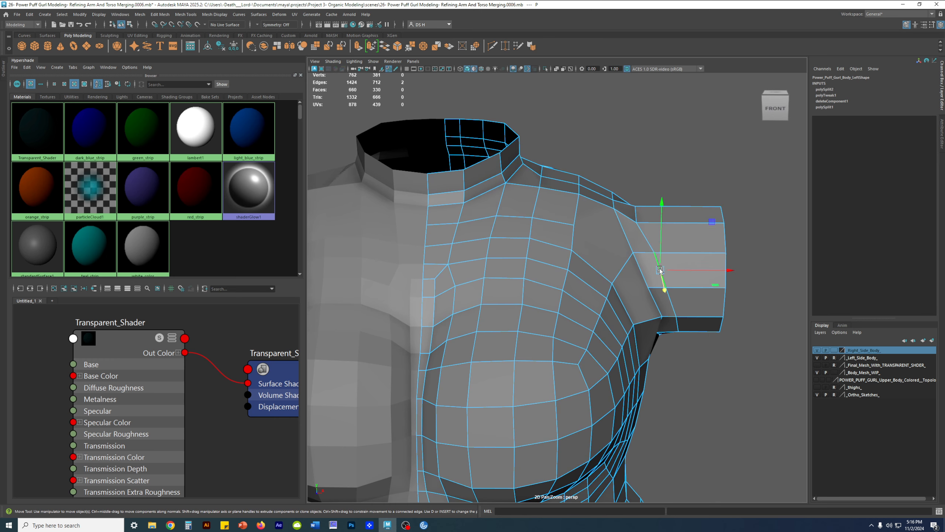
pyautogui.press('space')
pyautogui.press('f')
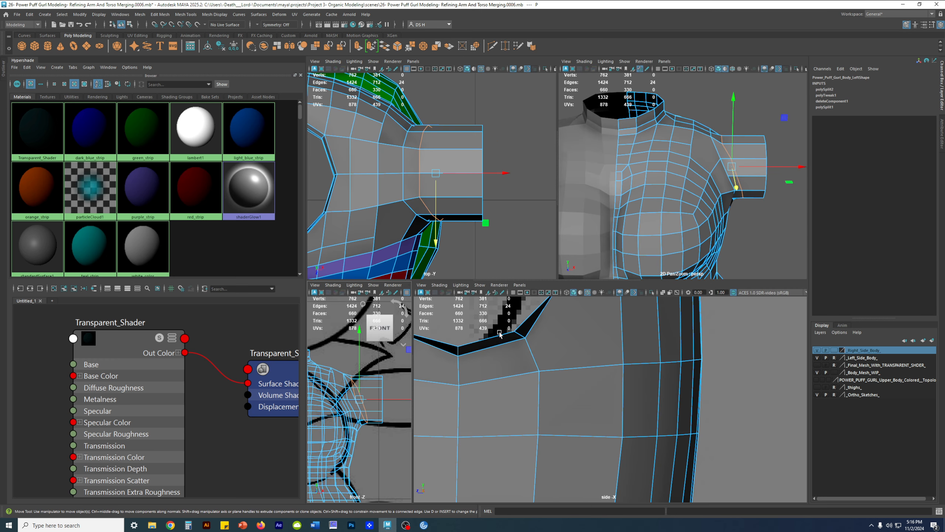
pyautogui.press('space')
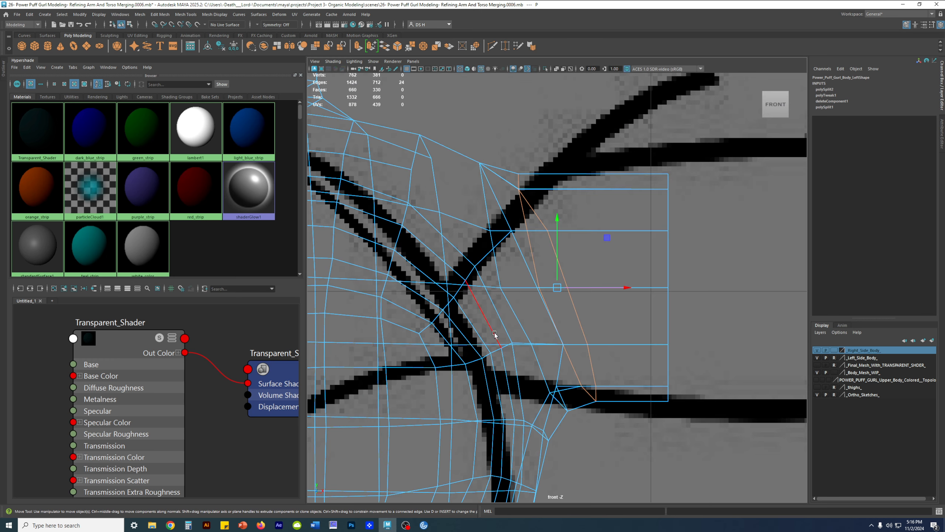
pyautogui.click(24, 60)
pyautogui.scroll(-3, 485, 213)
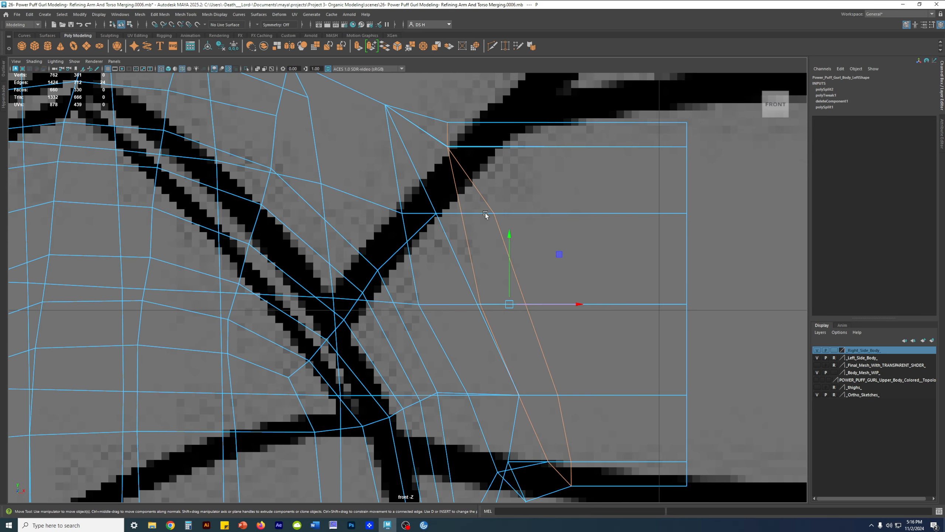
pyautogui.press('5')
pyautogui.click(707, 225)
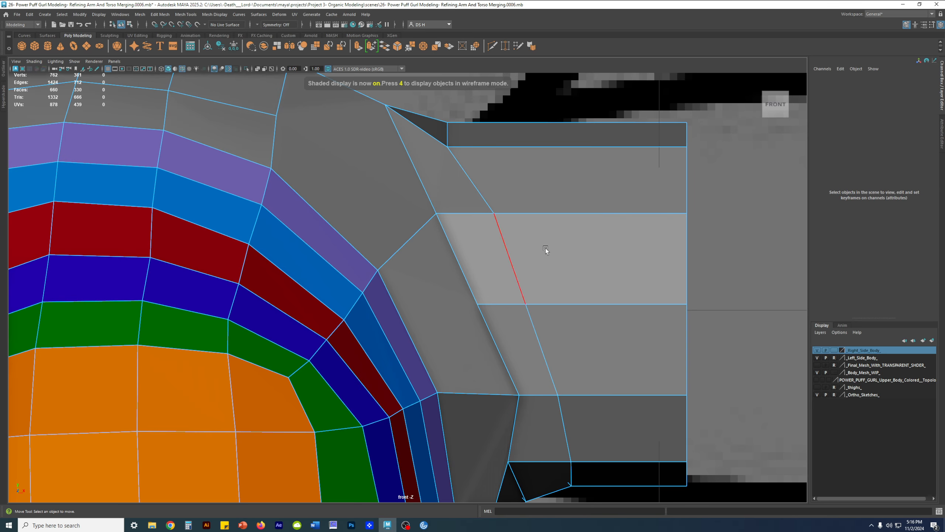
pyautogui.click(498, 244)
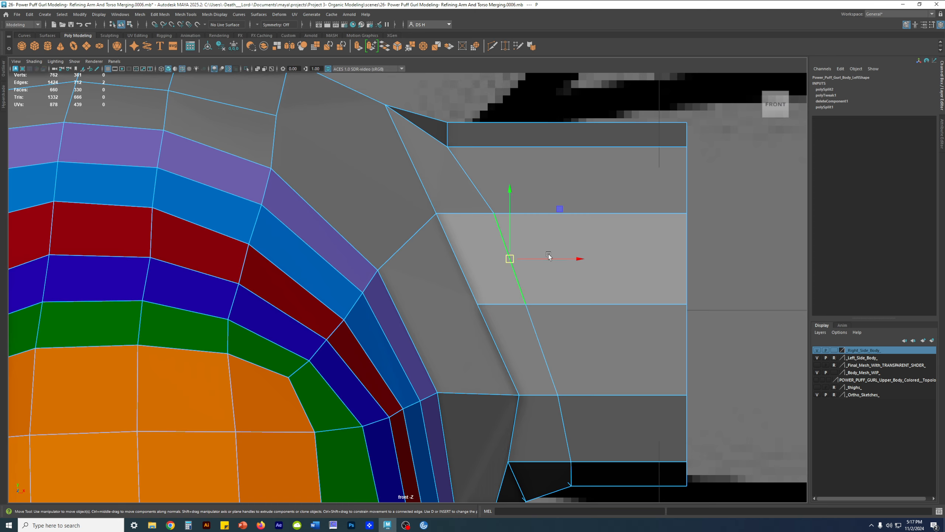
# - Compare the whole upper torso with the front sketch in wireframe, shaded and smoothed display
pyautogui.scroll(-5, 546, 250)
pyautogui.press('4')
pyautogui.scroll(2, 543, 226)
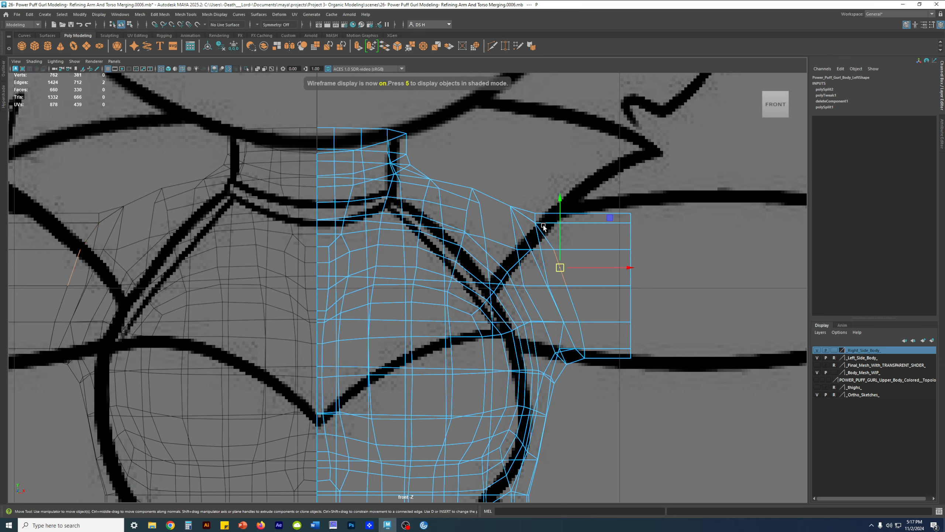
pyautogui.press('5')
pyautogui.press('3')
pyautogui.press('1')
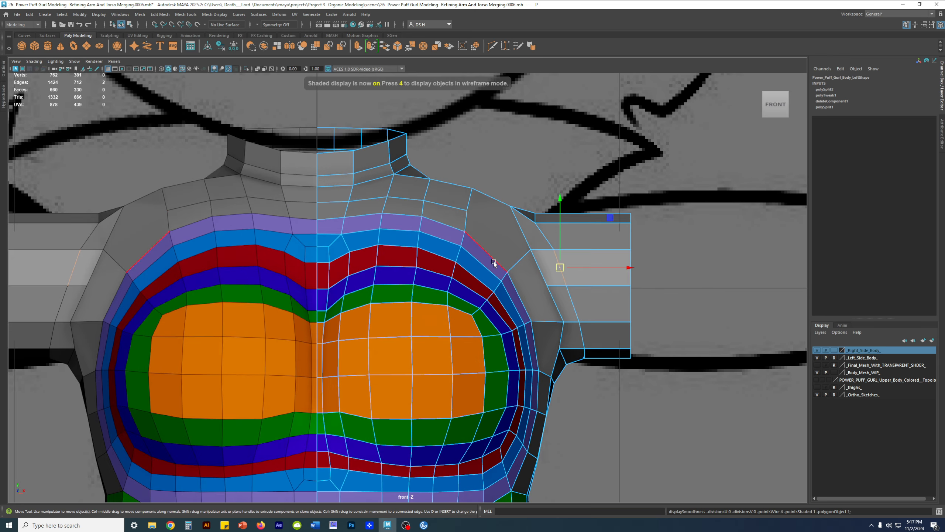
pyautogui.press('3')
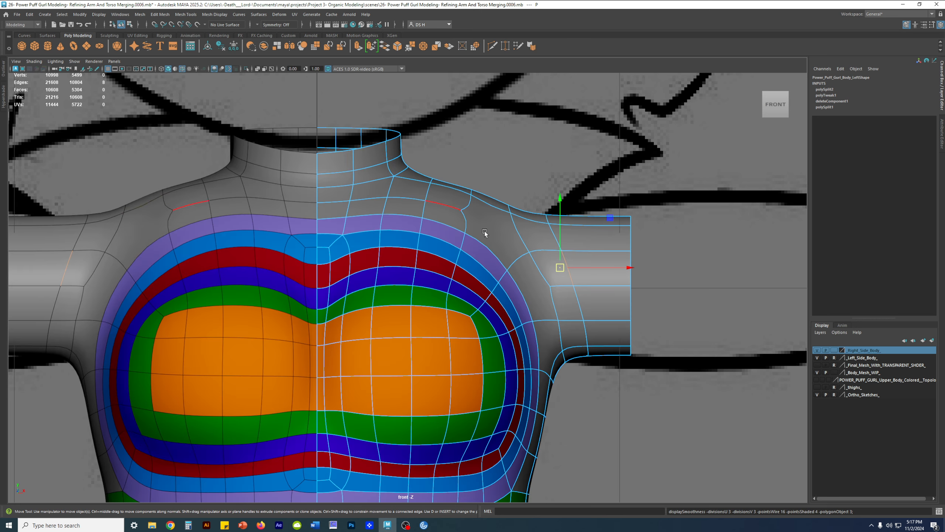
pyautogui.scroll(-5, 416, 175)
pyautogui.scroll(5, 354, 225)
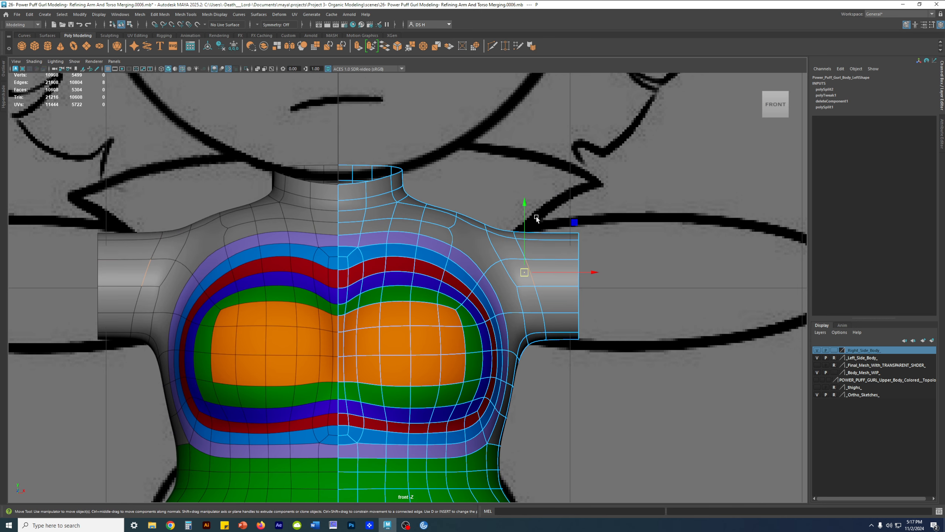
pyautogui.press('1')
pyautogui.press('3')
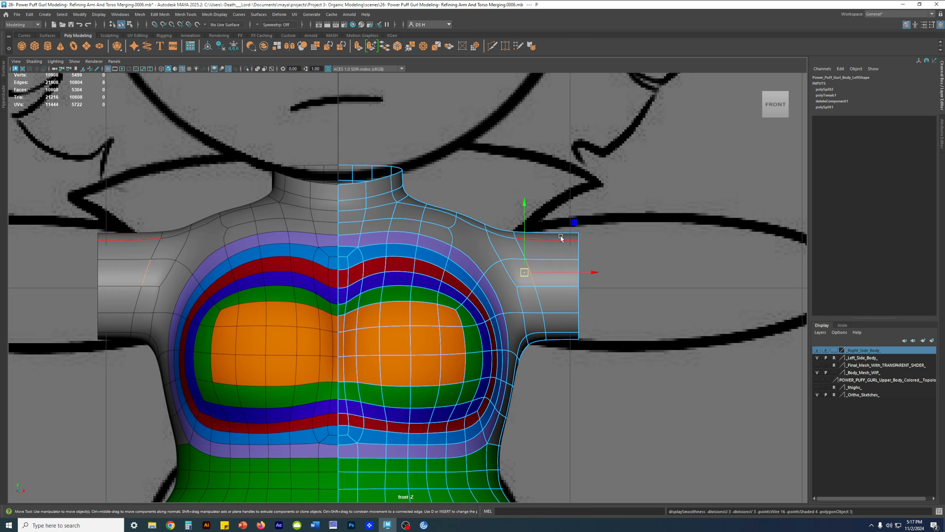
# - Shift the upper front vertex of the arm joint loop slightly toward the torso and check the joint with smoothing on and off
pyautogui.press('space')
pyautogui.press('space')
pyautogui.keyDown('alt'); pyautogui.moveTo(642, 167); pyautogui.dragTo(500, 222); pyautogui.keyUp('alt')
pyautogui.press('1')
pyautogui.moveTo(514, 220); pyautogui.dragTo(438, 216, button='right')
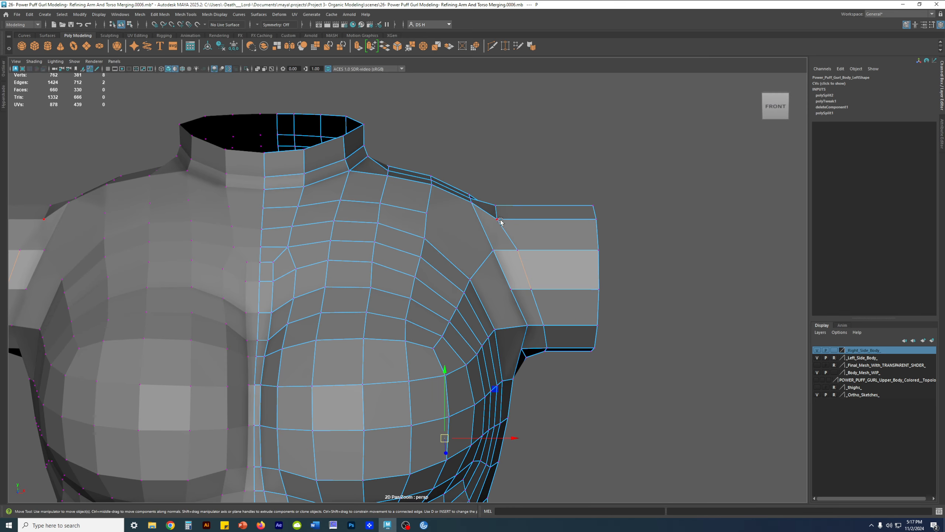
pyautogui.keyDown('alt'); pyautogui.moveTo(518, 220); pyautogui.dragTo(510, 241); pyautogui.keyUp('alt')
pyautogui.click(520, 253)
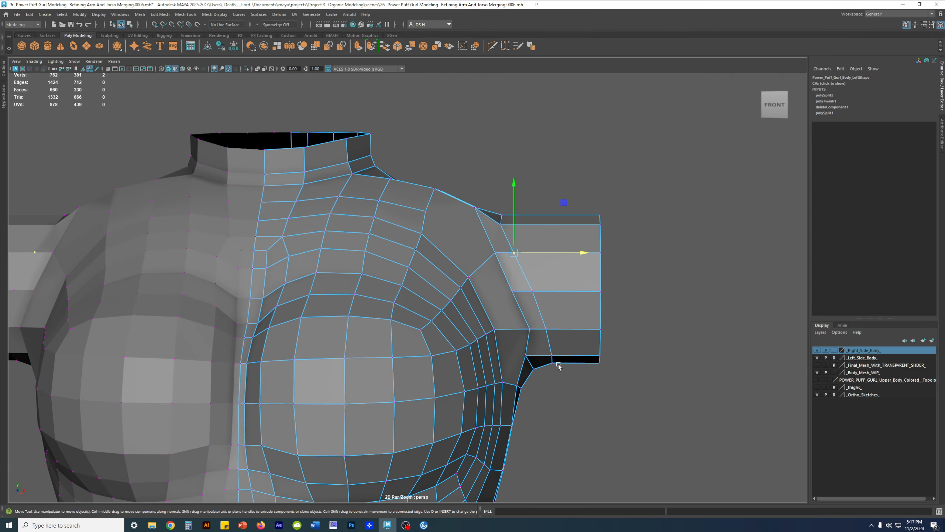
pyautogui.keyDown('alt'); pyautogui.moveTo(532, 329); pyautogui.dragTo(512, 224); pyautogui.keyUp('alt')
pyautogui.press('3')
pyautogui.press('1')
pyautogui.press('3')
pyautogui.press('1')
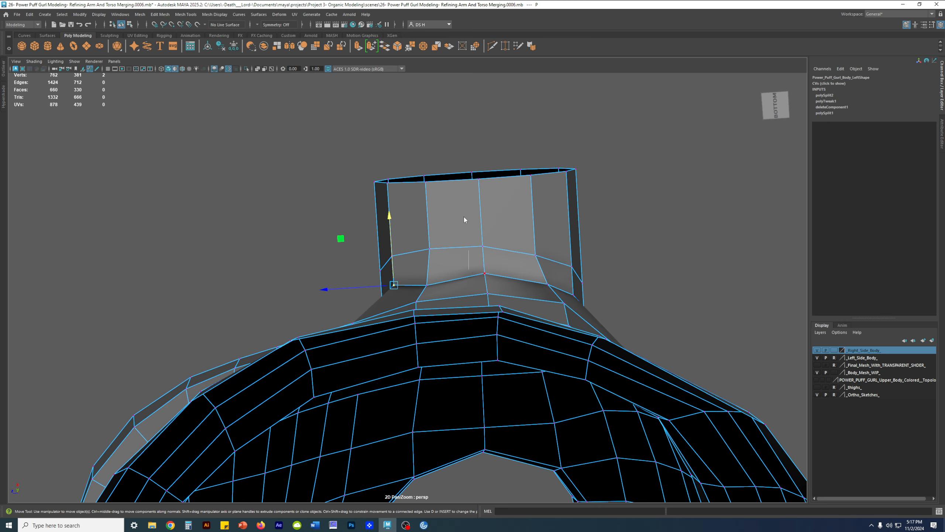
# - Reorient the pivot for the two middle edges under the arm joint and scale them along the arm to level them
pyautogui.click(459, 245)
pyautogui.keyDown('shift'); pyautogui.click(515, 257); pyautogui.keyUp('shift')
pyautogui.keyDown('alt'); pyautogui.moveTo(524, 247); pyautogui.dragTo(516, 291); pyautogui.keyUp('alt')
pyautogui.keyDown('alt'); pyautogui.moveTo(515, 292); pyautogui.dragTo(459, 234, button='middle'); pyautogui.keyUp('alt')
pyautogui.keyDown('alt'); pyautogui.moveTo(460, 234); pyautogui.dragTo(520, 304, button='right'); pyautogui.keyUp('alt')
pyautogui.keyDown('alt'); pyautogui.moveTo(520, 305); pyautogui.dragTo(394, 262, button='middle'); pyautogui.keyUp('alt')
pyautogui.press('d')
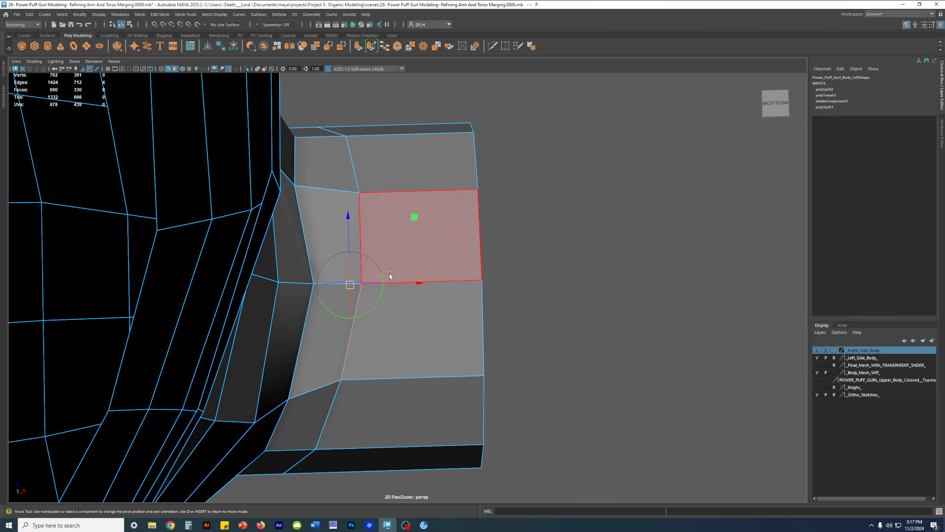
pyautogui.moveTo(404, 284); pyautogui.dragTo(354, 260)
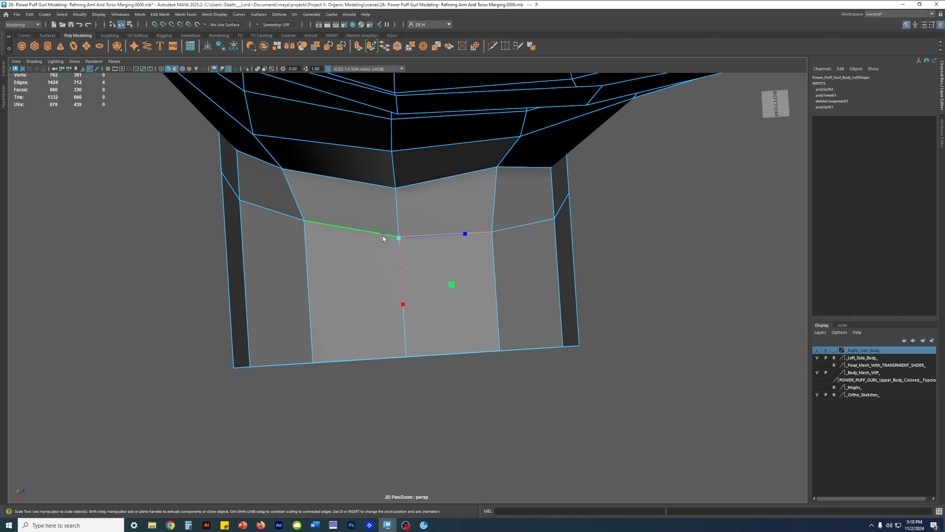
pyautogui.moveTo(403, 303); pyautogui.dragTo(406, 252, button='middle')
pyautogui.keyDown('alt'); pyautogui.moveTo(511, 262); pyautogui.dragTo(388, 139); pyautogui.keyUp('alt')
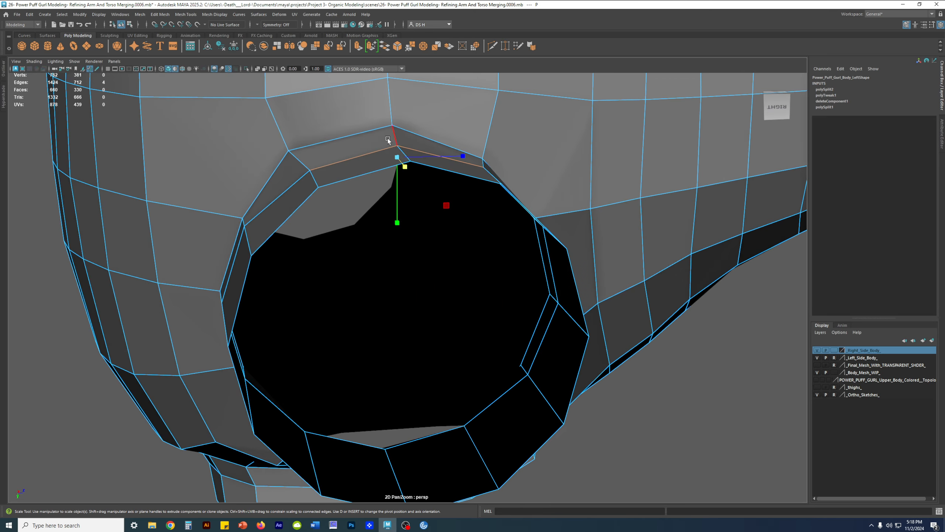
# - Check the underarm opening and the back of the arm joint with smoothing on and off
pyautogui.press('3')
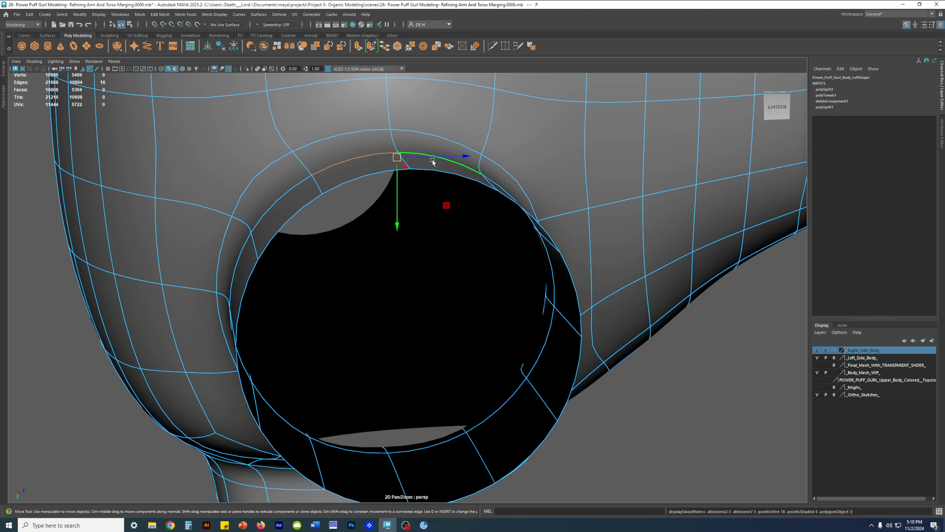
pyautogui.keyDown('alt'); pyautogui.moveTo(241, 260); pyautogui.dragTo(602, 276); pyautogui.keyUp('alt')
pyautogui.press('1')
pyautogui.keyDown('alt'); pyautogui.moveTo(452, 215); pyautogui.dragTo(407, 278); pyautogui.keyUp('alt')
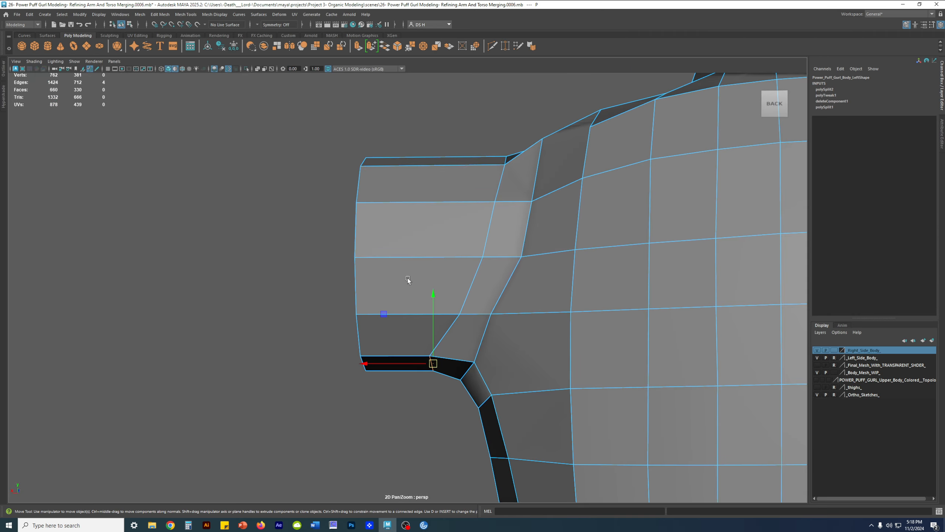
pyautogui.click(375, 384)
pyautogui.keyDown('alt'); pyautogui.moveTo(376, 385); pyautogui.dragTo(547, 293); pyautogui.keyUp('alt')
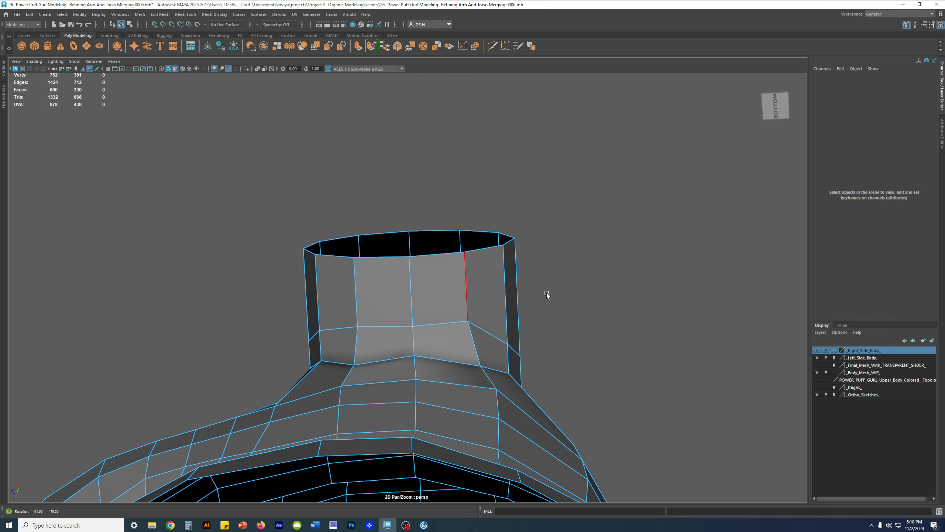
# - Scale the two middle underarm loop edges along the X axis to straighten them
pyautogui.click(440, 322)
pyautogui.press('q')
pyautogui.press('r')
pyautogui.keyDown('alt'); pyautogui.moveTo(393, 327); pyautogui.dragTo(398, 266); pyautogui.keyUp('alt')
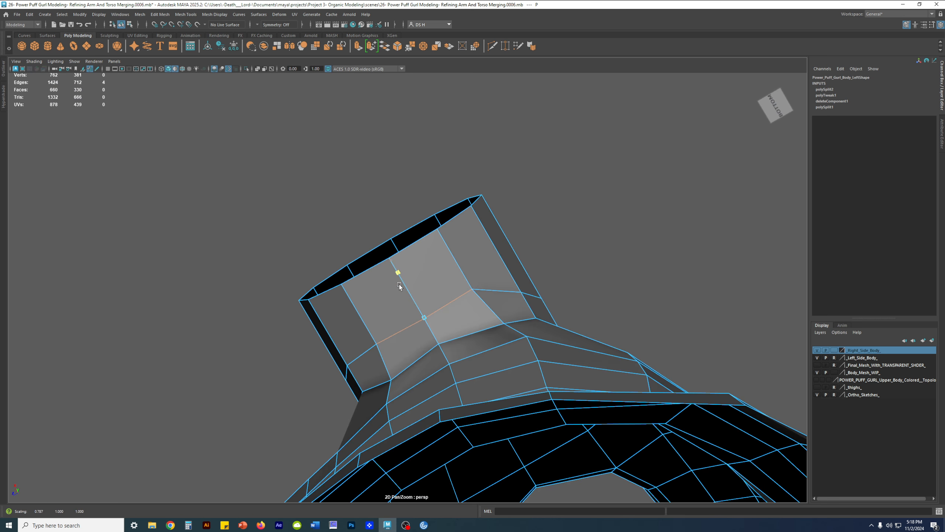
pyautogui.keyDown('alt'); pyautogui.moveTo(396, 301); pyautogui.dragTo(437, 354); pyautogui.keyUp('alt')
# - Shift two vertices on the lower front of the arm joint loop along X to even out its curve
pyautogui.press('w')
pyautogui.keyDown('alt'); pyautogui.moveTo(369, 373); pyautogui.dragTo(440, 276); pyautogui.keyUp('alt')
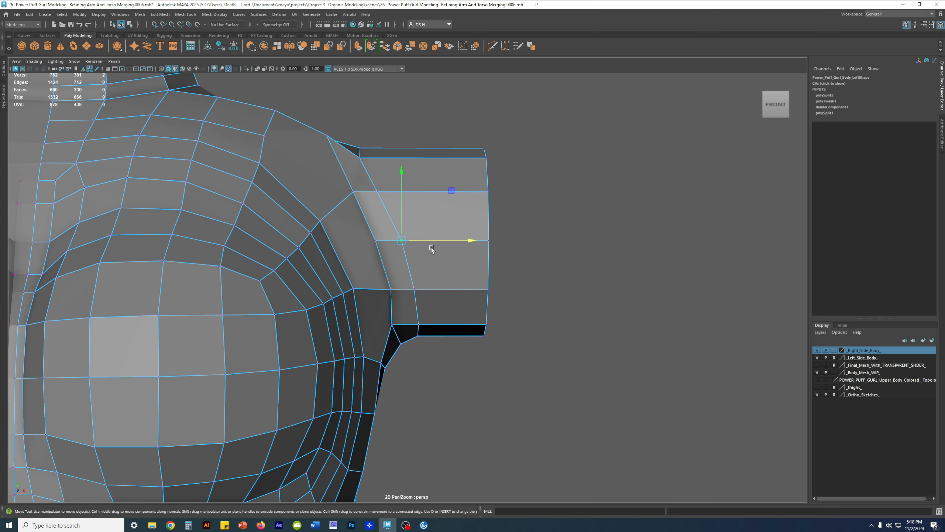
pyautogui.moveTo(428, 241); pyautogui.dragTo(427, 240)
pyautogui.moveTo(420, 284)
pyautogui.mouseDown()
pyautogui.moveTo(408, 295)
pyautogui.moveTo(436, 290)
pyautogui.mouseUp()
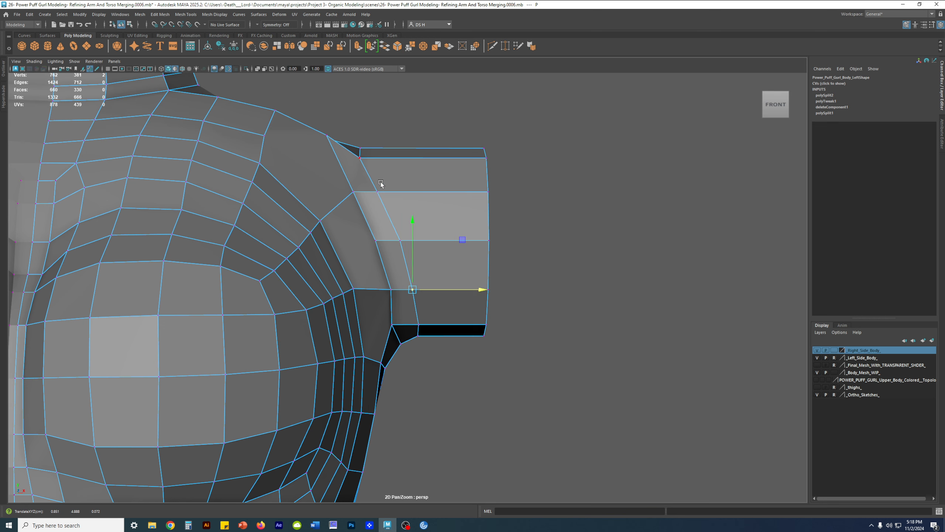
# - Reselect the two middle edges beneath the arm and scale them along the arm again to flatten the loop
pyautogui.moveTo(381, 182); pyautogui.dragTo(394, 238, button='right')
pyautogui.keyDown('alt'); pyautogui.moveTo(405, 334); pyautogui.dragTo(535, 291); pyautogui.keyUp('alt')
pyautogui.click(414, 309)
pyautogui.press('q')
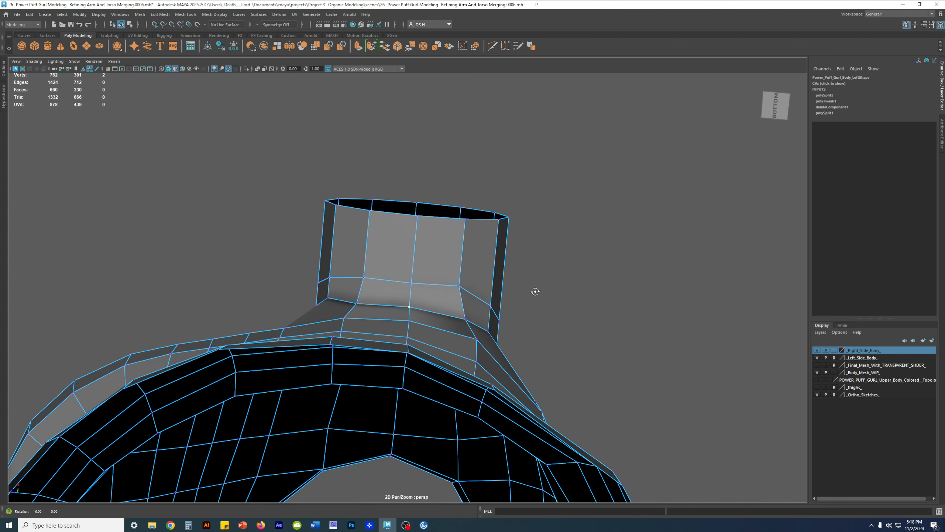
pyautogui.doubleClick(446, 285)
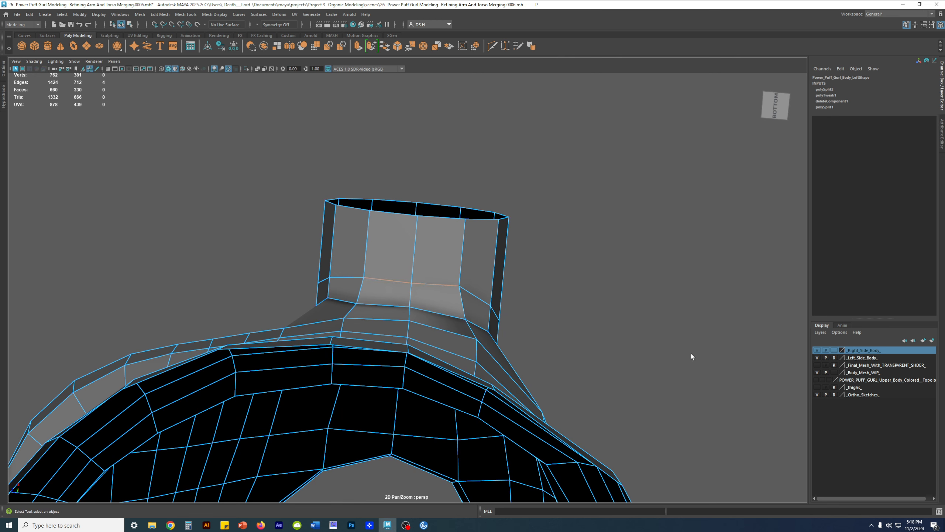
pyautogui.click(630, 340)
pyautogui.doubleClick(448, 285)
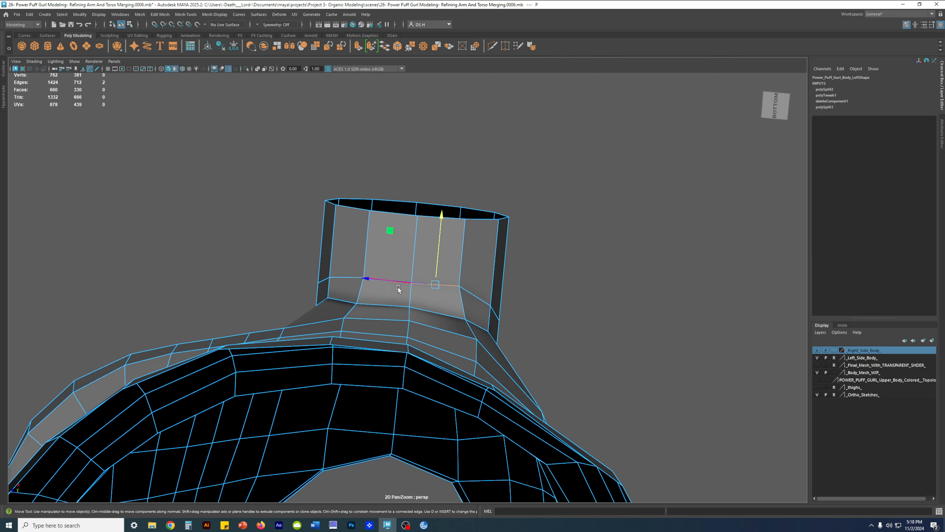
pyautogui.keyDown('shift'); pyautogui.click(396, 283); pyautogui.keyUp('shift')
pyautogui.press('r')
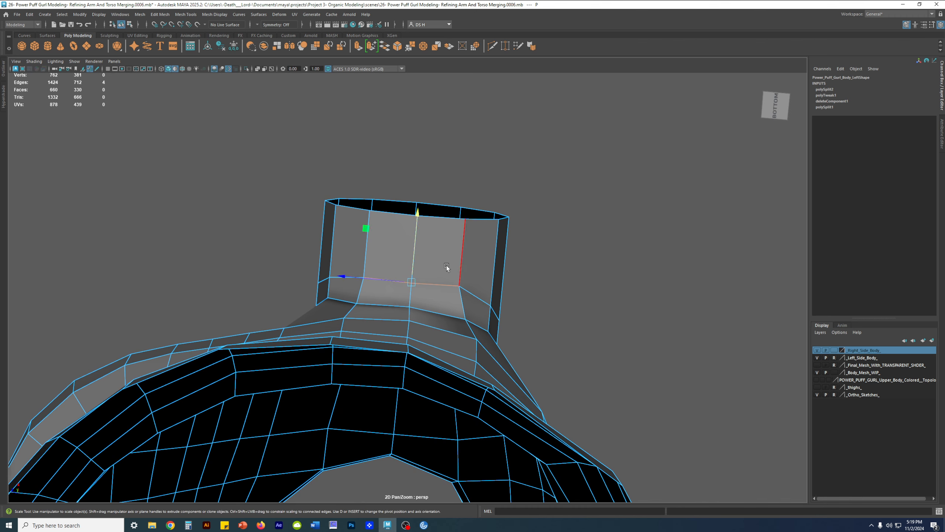
pyautogui.moveTo(417, 216); pyautogui.dragTo(420, 279)
pyautogui.keyDown('alt'); pyautogui.moveTo(590, 305); pyautogui.dragTo(582, 325); pyautogui.keyUp('alt')
pyautogui.press('w')
pyautogui.keyDown('alt'); pyautogui.moveTo(502, 316); pyautogui.dragTo(481, 293); pyautogui.keyUp('alt')
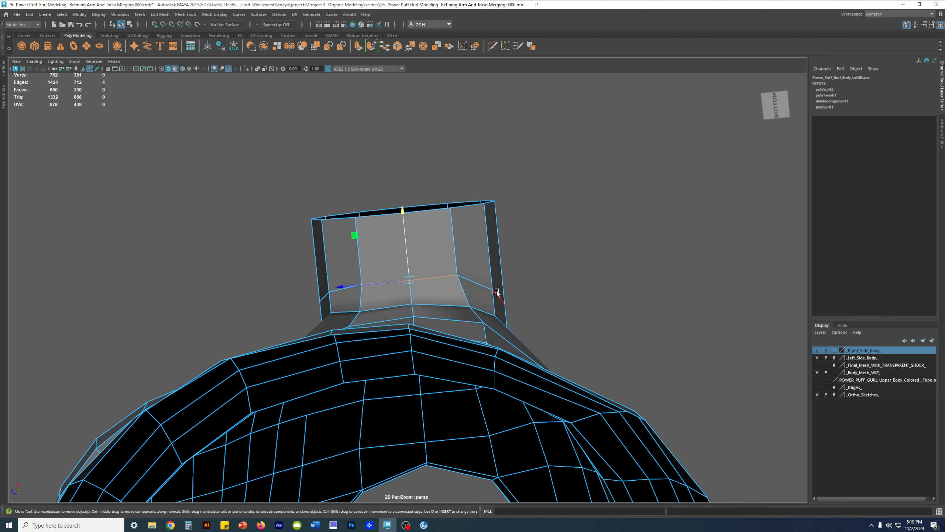
pyautogui.click(558, 295)
# - Shift three vertices on the back seam between arm and torso slightly toward the arm to smooth the seam's curve
pyautogui.keyDown('alt'); pyautogui.moveTo(557, 295); pyautogui.dragTo(411, 318); pyautogui.keyUp('alt')
pyautogui.moveTo(500, 309); pyautogui.dragTo(454, 303, button='right')
pyautogui.keyDown('alt'); pyautogui.moveTo(454, 303); pyautogui.dragTo(432, 283); pyautogui.keyUp('alt')
pyautogui.click(444, 285)
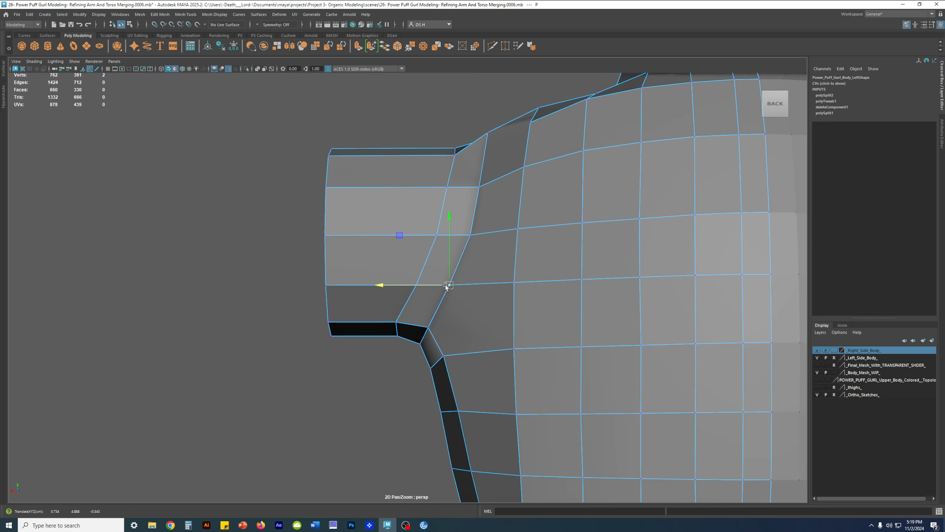
pyautogui.click(461, 235)
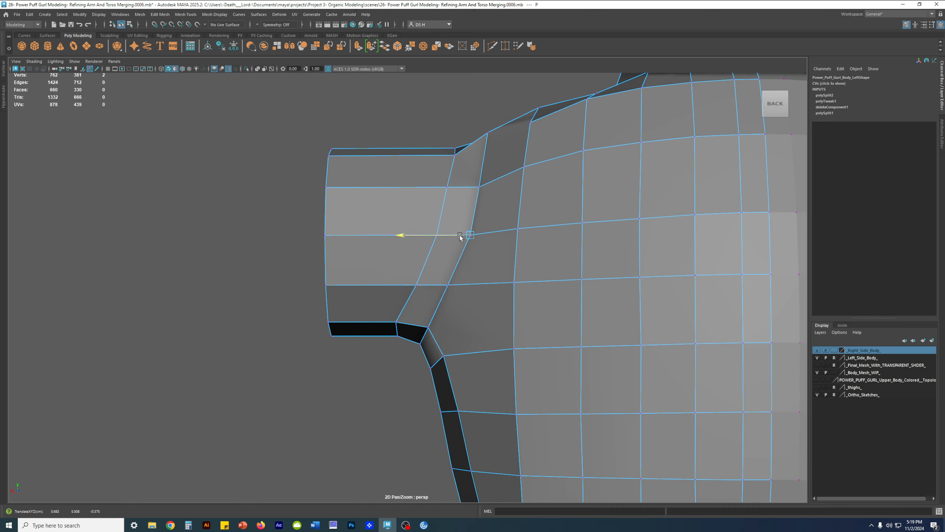
pyautogui.click(463, 188)
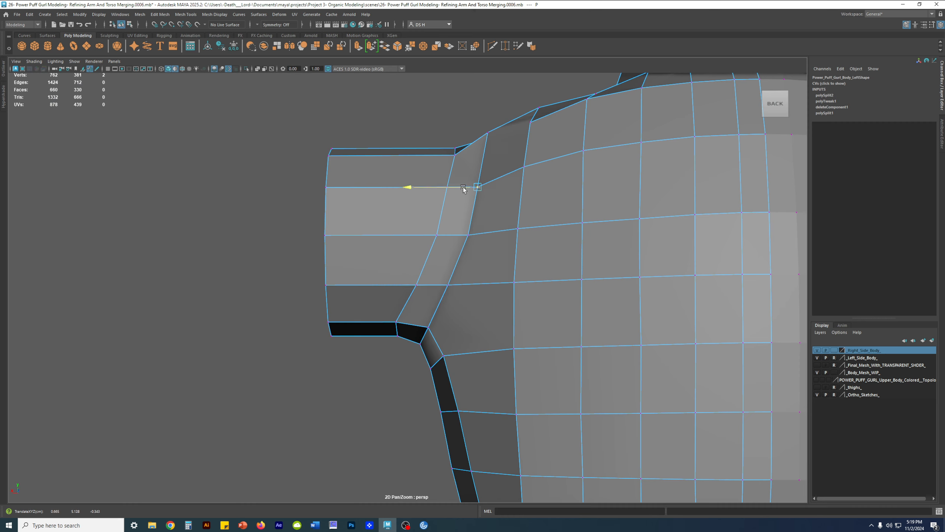
pyautogui.click(471, 232)
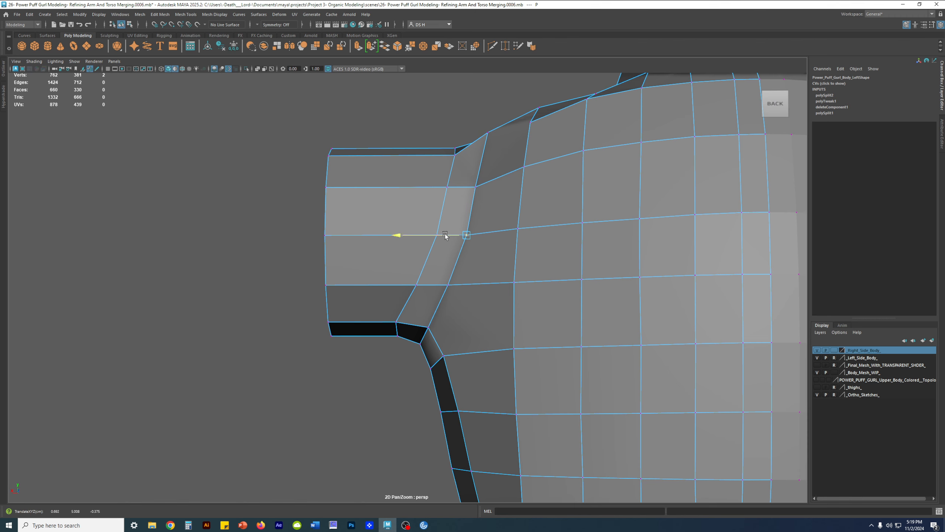
# - Select the ring of faces around the arm joint and examine its width with smoothing on and off
pyautogui.keyDown('alt'); pyautogui.moveTo(466, 235); pyautogui.dragTo(494, 316); pyautogui.keyUp('alt')
pyautogui.press('F11')
pyautogui.click(464, 217)
pyautogui.keyDown('shift'); pyautogui.doubleClick(458, 312); pyautogui.keyUp('shift')
pyautogui.keyDown('shift'); pyautogui.doubleClick(403, 304); pyautogui.keyUp('shift')
pyautogui.keyDown('alt'); pyautogui.moveTo(403, 305); pyautogui.dragTo(600, 289); pyautogui.keyUp('alt')
pyautogui.keyDown('shift'); pyautogui.doubleClick(424, 249); pyautogui.keyUp('shift')
pyautogui.press('q')
pyautogui.press('3')
pyautogui.scroll(-3, 600, 289)
pyautogui.keyDown('alt'); pyautogui.moveTo(379, 213); pyautogui.dragTo(506, 266); pyautogui.keyUp('alt')
pyautogui.press('1')
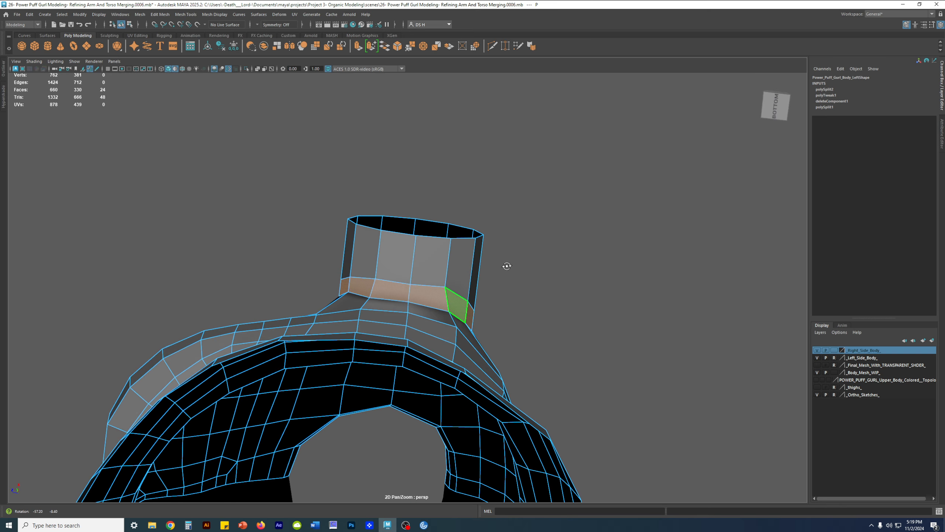
# - Nudge the lower front vertex of the arm-torso seam toward the torso and check the underarm with smoothing on and off
pyautogui.keyDown('alt'); pyautogui.moveTo(453, 282); pyautogui.dragTo(418, 284); pyautogui.keyUp('alt')
pyautogui.press('F9')
pyautogui.click(353, 269)
pyautogui.press('w')
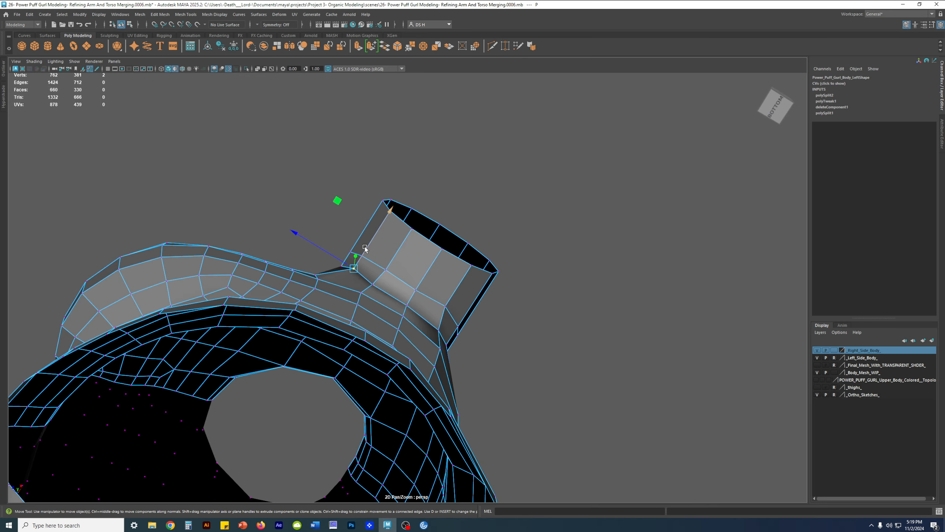
pyautogui.press('3')
pyautogui.keyDown('alt'); pyautogui.moveTo(430, 289); pyautogui.dragTo(403, 285); pyautogui.keyUp('alt')
pyautogui.press('1')
pyautogui.press('3')
pyautogui.press('1')
# - Try to level the three underarm vertices on the arm-torso seam by scaling and shifting them, checking the shape with smoothing on and off
pyautogui.click(444, 286)
pyautogui.keyDown('alt'); pyautogui.moveTo(456, 290); pyautogui.dragTo(454, 307); pyautogui.keyUp('alt')
pyautogui.scroll(2, 503, 304)
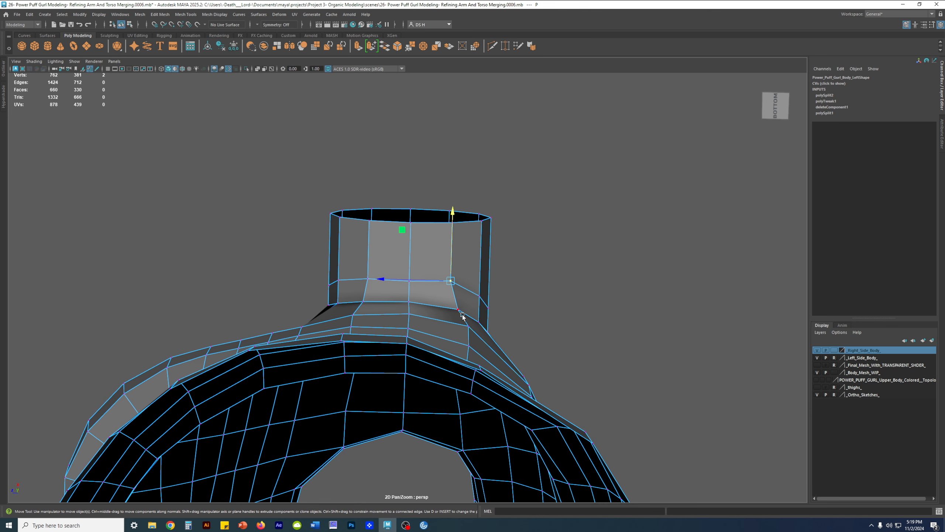
pyautogui.keyDown('shift'); pyautogui.click(365, 300); pyautogui.keyUp('shift')
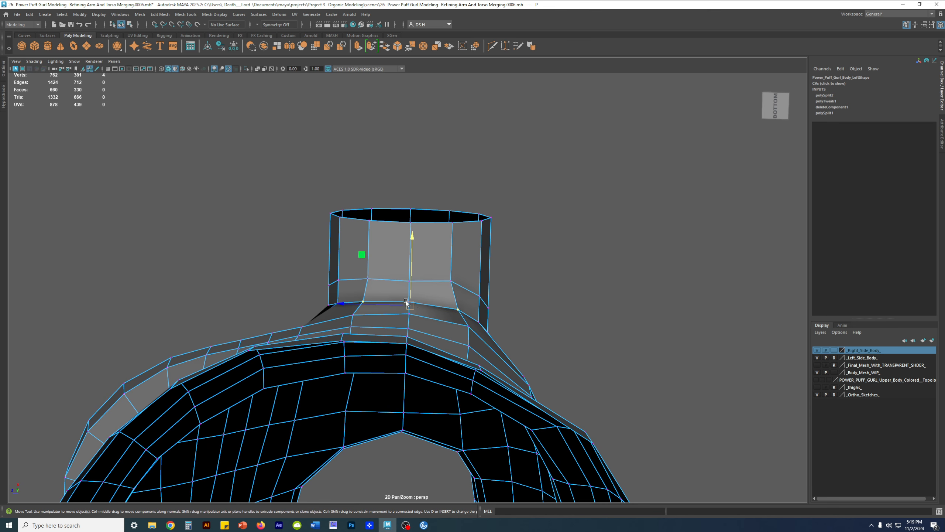
pyautogui.keyDown('shift'); pyautogui.click(411, 303); pyautogui.keyUp('shift')
pyautogui.moveTo(429, 309)
pyautogui.keyDown('alt'); pyautogui.mouseDown()
pyautogui.moveTo(420, 331)
pyautogui.moveTo(430, 312)
pyautogui.mouseUp(); pyautogui.keyUp('alt')
pyautogui.press('r')
pyautogui.moveTo(414, 239); pyautogui.dragTo(457, 248)
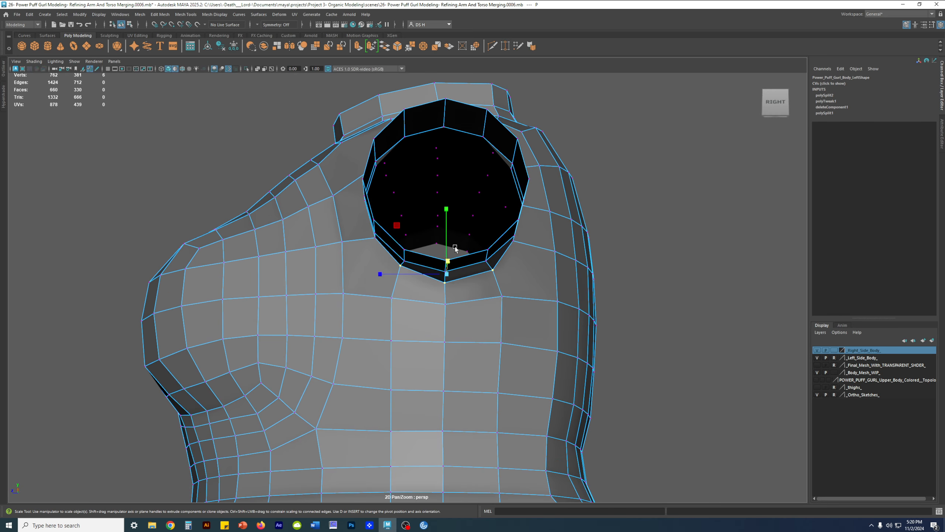
pyautogui.moveTo(446, 209); pyautogui.dragTo(647, 294)
pyautogui.press('w')
pyautogui.press('3')
pyautogui.press('1')
# - Undo the recent moves and scaling of the underarm seam vertices, back through their selection
pyautogui.hotkey('ctrl', 'z')
pyautogui.hotkey('ctrl', 'z')
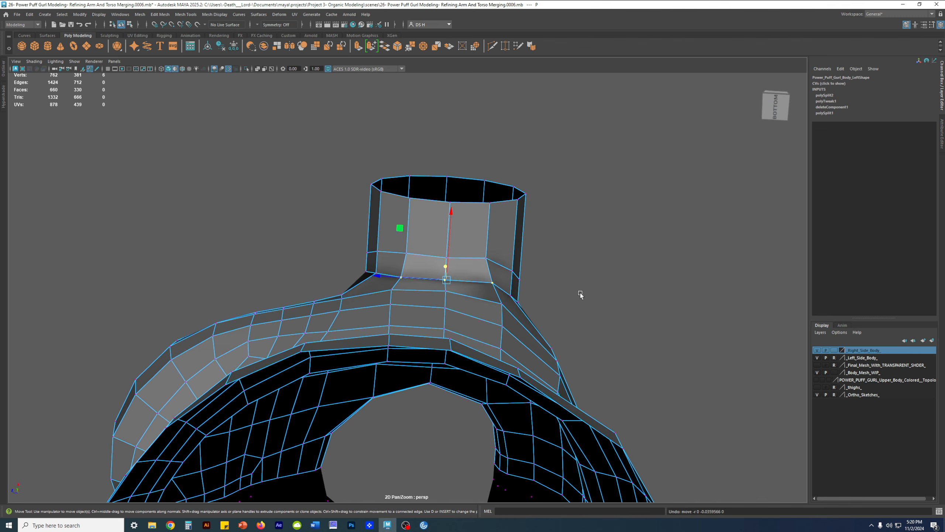
pyautogui.moveTo(564, 292)
pyautogui.keyDown('alt'); pyautogui.mouseDown()
pyautogui.moveTo(646, 349)
pyautogui.moveTo(522, 327)
pyautogui.moveTo(473, 348)
pyautogui.moveTo(571, 304)
pyautogui.mouseUp(); pyautogui.keyUp('alt')
pyautogui.hotkey('ctrl', 'z')
pyautogui.hotkey('ctrl', 'z')
pyautogui.hotkey('ctrl', 'z')
pyautogui.hotkey('ctrl', 'z')
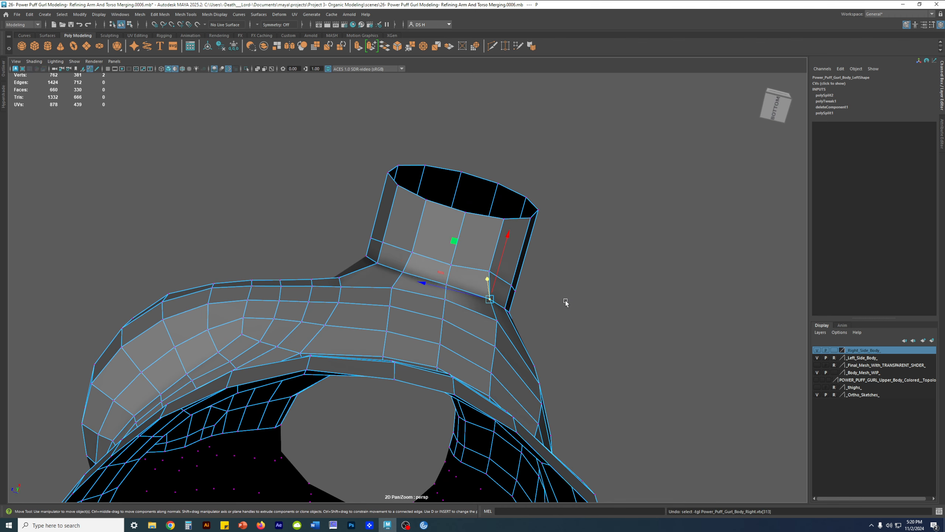
pyautogui.hotkey('ctrl', 'z')
# - Clear the selection and examine the underarm and front of the shoulder with smoothing on and off
pyautogui.click(565, 302)
pyautogui.keyDown('alt'); pyautogui.moveTo(565, 302); pyautogui.dragTo(485, 226); pyautogui.keyUp('alt')
pyautogui.press('3')
pyautogui.moveTo(515, 139); pyautogui.dragTo(515, 140, button='right')
pyautogui.keyDown('alt'); pyautogui.moveTo(516, 140); pyautogui.dragTo(502, 255); pyautogui.keyUp('alt')
pyautogui.click(456, 257)
pyautogui.press('1')
pyautogui.moveTo(436, 192); pyautogui.dragTo(434, 234, button='right')
pyautogui.keyDown('alt'); pyautogui.moveTo(424, 263); pyautogui.dragTo(481, 257); pyautogui.keyUp('alt')
pyautogui.keyDown('alt'); pyautogui.moveTo(464, 282); pyautogui.dragTo(541, 306, button='right'); pyautogui.keyUp('alt')
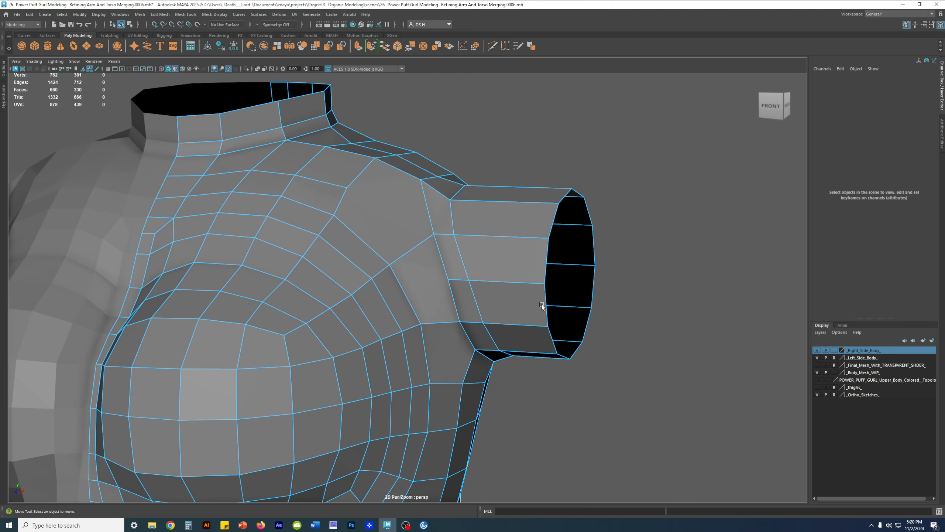
# - Delete the short edge connecting the outer chest loop to the front of the arm seam
pyautogui.keyDown('alt'); pyautogui.moveTo(506, 296); pyautogui.dragTo(394, 263); pyautogui.keyUp('alt')
pyautogui.moveTo(400, 266); pyautogui.dragTo(383, 188, button='right')
pyautogui.click(396, 234)
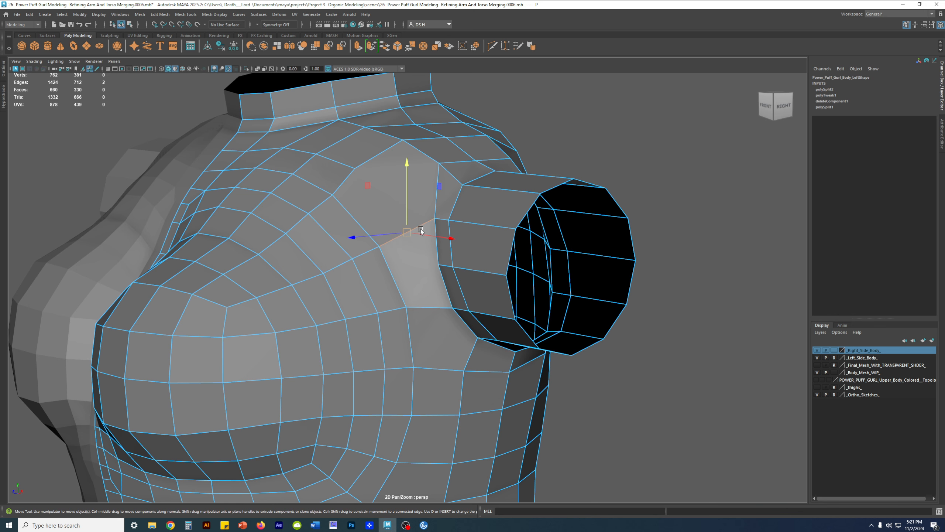
pyautogui.press('Delete')
# - Lower the outer chest edge and vertex where the edge was removed, and adjust the adjacent vertices to even out the row
pyautogui.click(377, 252)
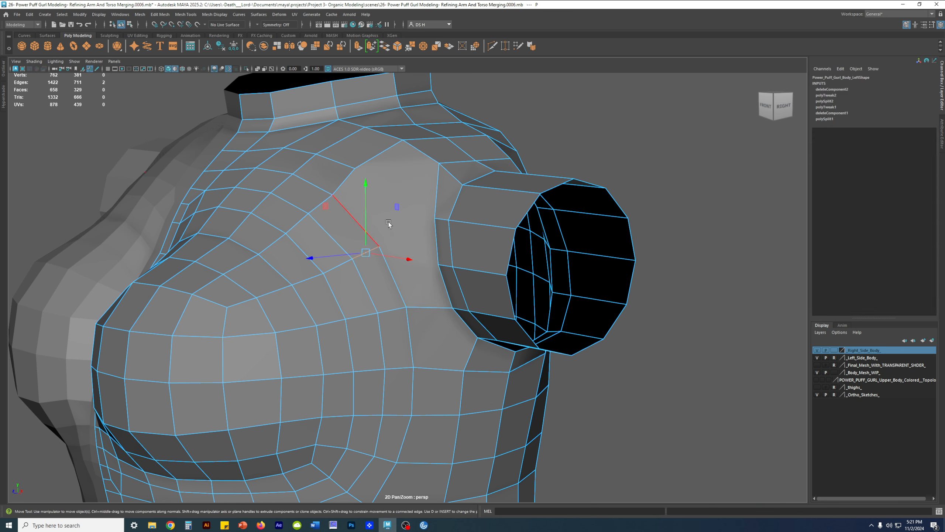
pyautogui.moveTo(401, 206); pyautogui.dragTo(446, 254)
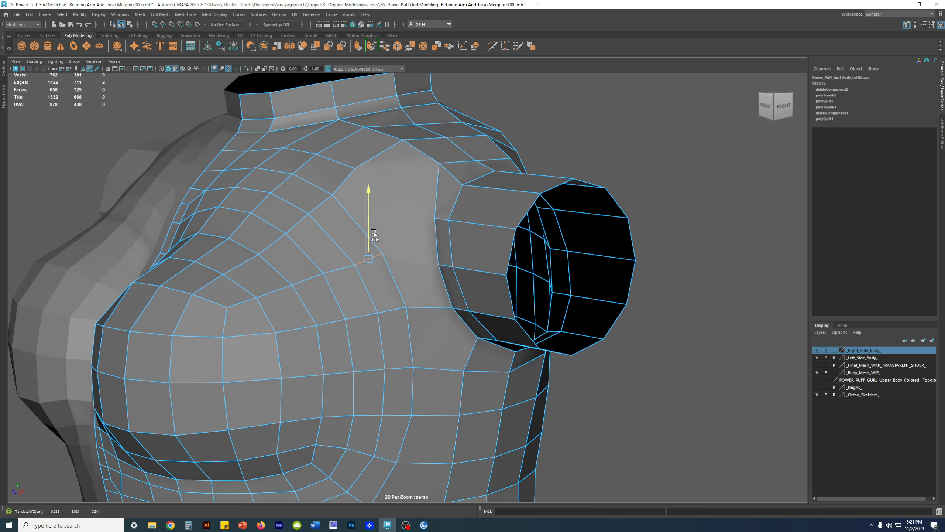
pyautogui.moveTo(403, 250)
pyautogui.keyDown('alt'); pyautogui.mouseDown()
pyautogui.moveTo(371, 252)
pyautogui.moveTo(420, 252)
pyautogui.mouseUp(); pyautogui.keyUp('alt')
pyautogui.moveTo(420, 252); pyautogui.dragTo(338, 262, button='right')
pyautogui.keyDown('alt'); pyautogui.moveTo(339, 262); pyautogui.dragTo(408, 256); pyautogui.keyUp('alt')
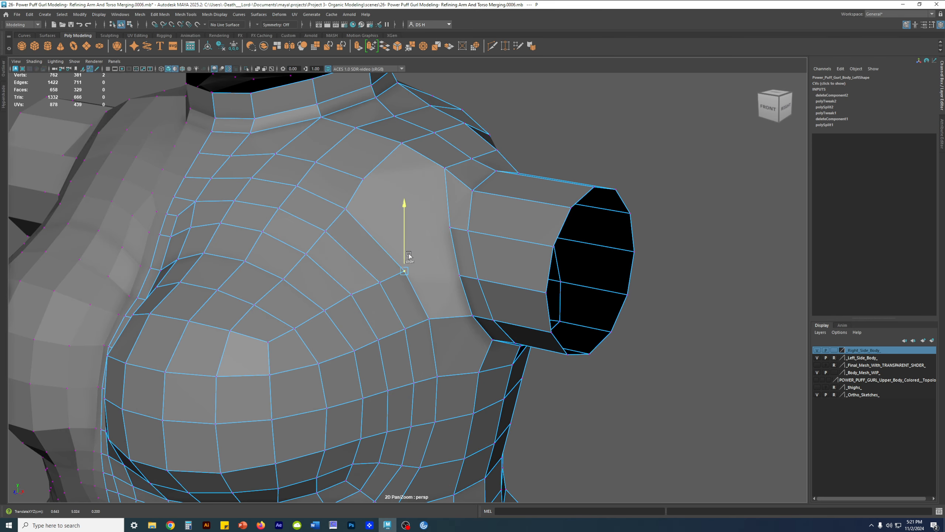
pyautogui.keyDown('alt'); pyautogui.moveTo(439, 293); pyautogui.dragTo(377, 287); pyautogui.keyUp('alt')
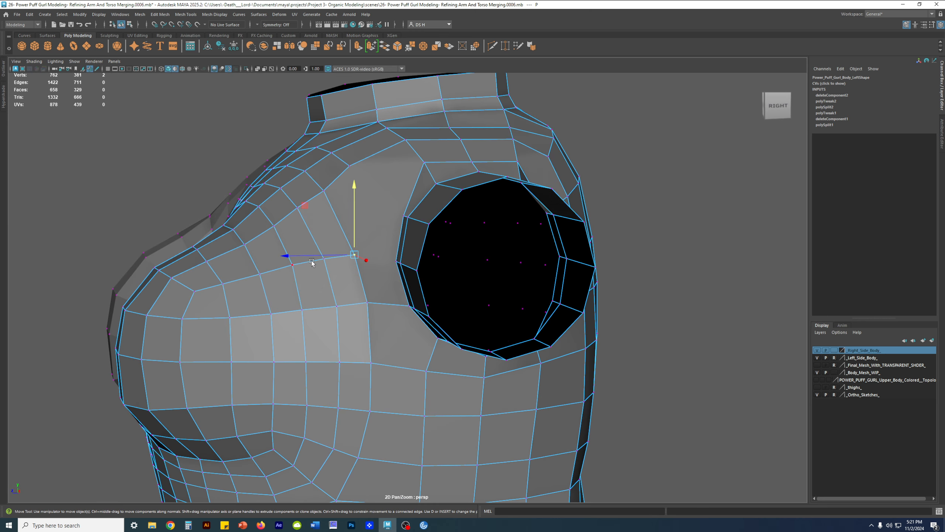
pyautogui.click(323, 258)
pyautogui.moveTo(324, 251); pyautogui.dragTo(325, 248)
pyautogui.click(292, 265)
pyautogui.keyDown('alt'); pyautogui.moveTo(352, 271); pyautogui.dragTo(405, 277); pyautogui.keyUp('alt')
# - Cut a new edge from the outer chest vertex to the lower front arm-seam vertex and check it with smoothing on and off
pyautogui.moveTo(408, 277); pyautogui.dragTo(205, 222, button='right')
pyautogui.click(410, 264)
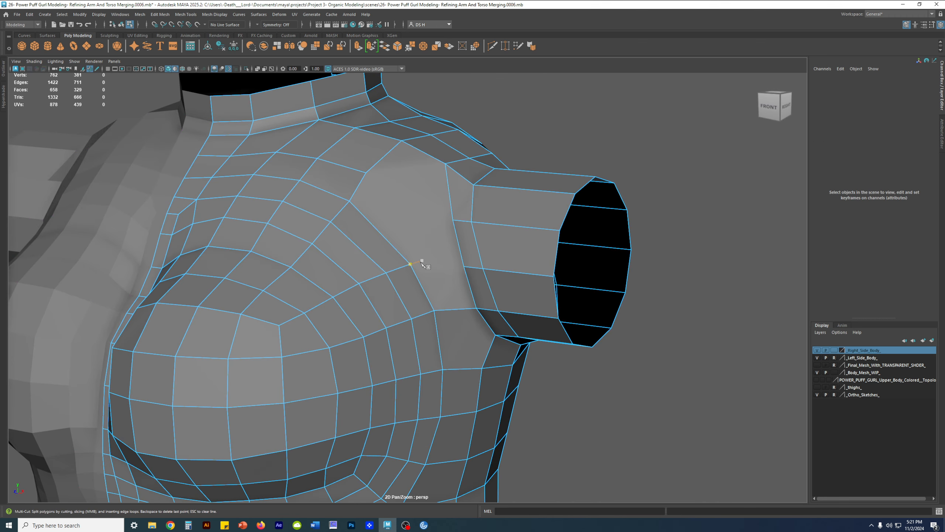
pyautogui.click(465, 268)
pyautogui.press('w')
pyautogui.keyDown('alt'); pyautogui.moveTo(475, 279); pyautogui.dragTo(439, 246); pyautogui.keyUp('alt')
pyautogui.press('3')
pyautogui.press('1')
# - Select the two faces in front of and below the arm seam and examine their flow with smoothing on and off
pyautogui.click(443, 266)
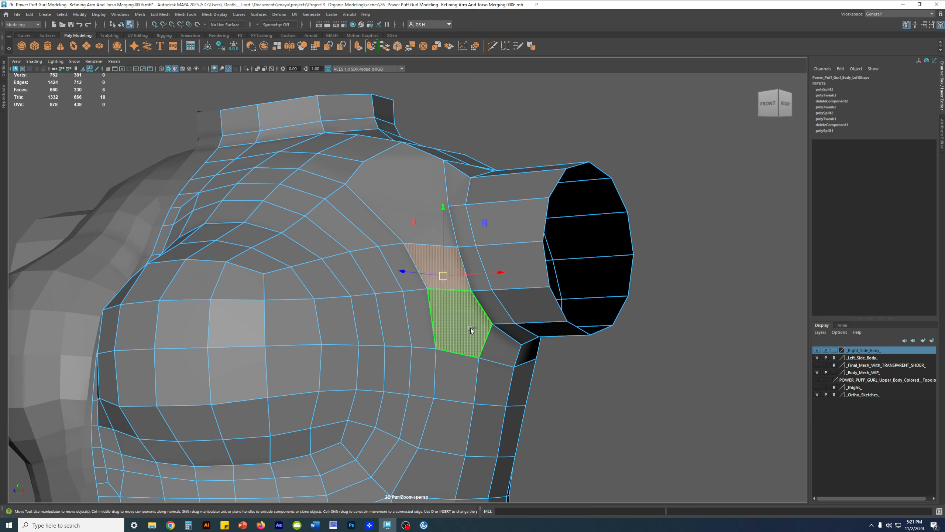
pyautogui.keyDown('shift'); pyautogui.doubleClick(470, 328); pyautogui.keyUp('shift')
pyautogui.press('3')
pyautogui.keyDown('alt'); pyautogui.moveTo(502, 336); pyautogui.dragTo(460, 316); pyautogui.keyUp('alt')
pyautogui.press('1')
pyautogui.keyDown('alt'); pyautogui.moveTo(377, 322); pyautogui.dragTo(409, 287); pyautogui.keyUp('alt')
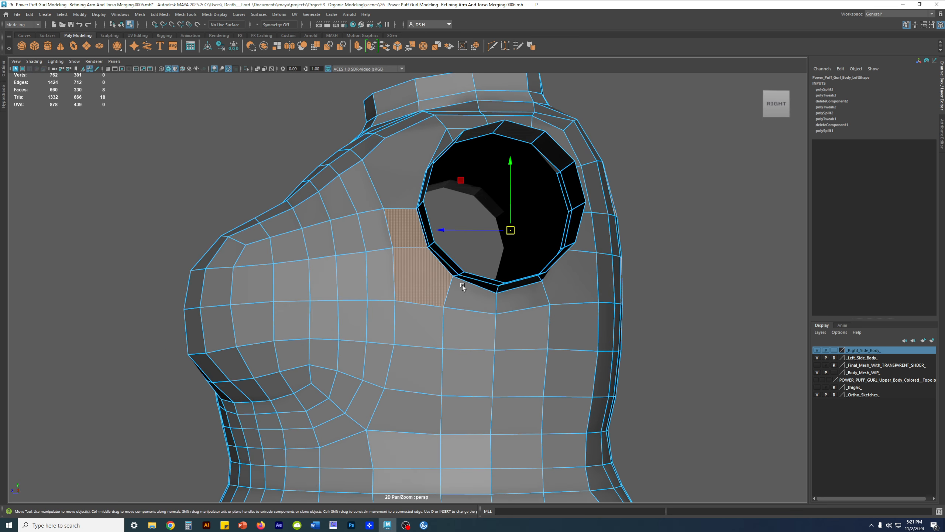
# - Raise three neighbouring vertices on the side of the chest below the front of the arm opening to even out the row
pyautogui.moveTo(433, 295); pyautogui.dragTo(404, 300, button='right')
pyautogui.click(395, 300)
pyautogui.moveTo(395, 287); pyautogui.dragTo(402, 270)
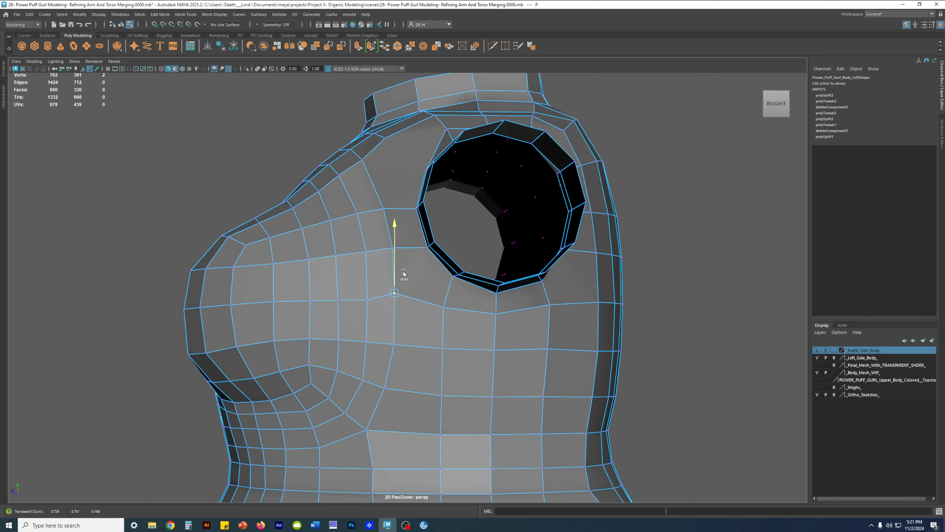
pyautogui.click(368, 301)
pyautogui.moveTo(368, 282); pyautogui.dragTo(338, 284)
pyautogui.click(338, 299)
pyautogui.click(309, 299)
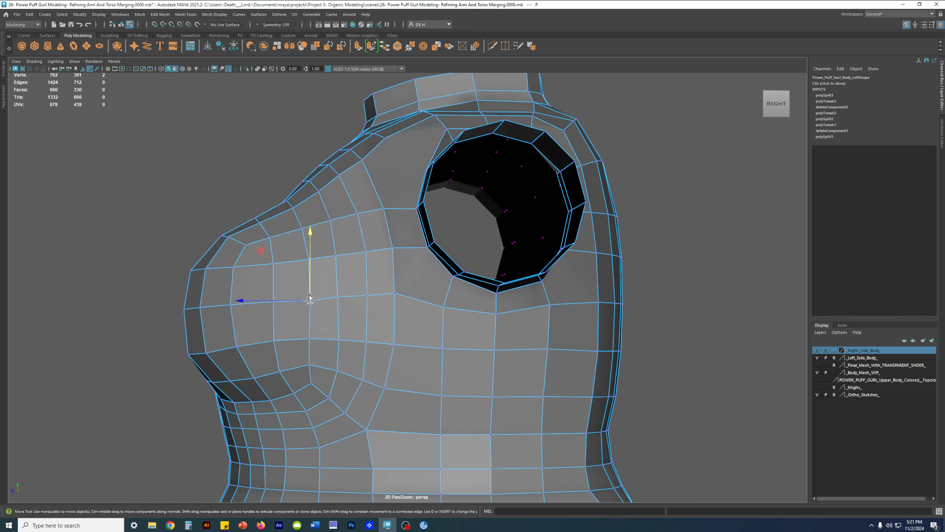
pyautogui.click(367, 295)
pyautogui.moveTo(368, 281); pyautogui.dragTo(368, 278)
pyautogui.click(338, 295)
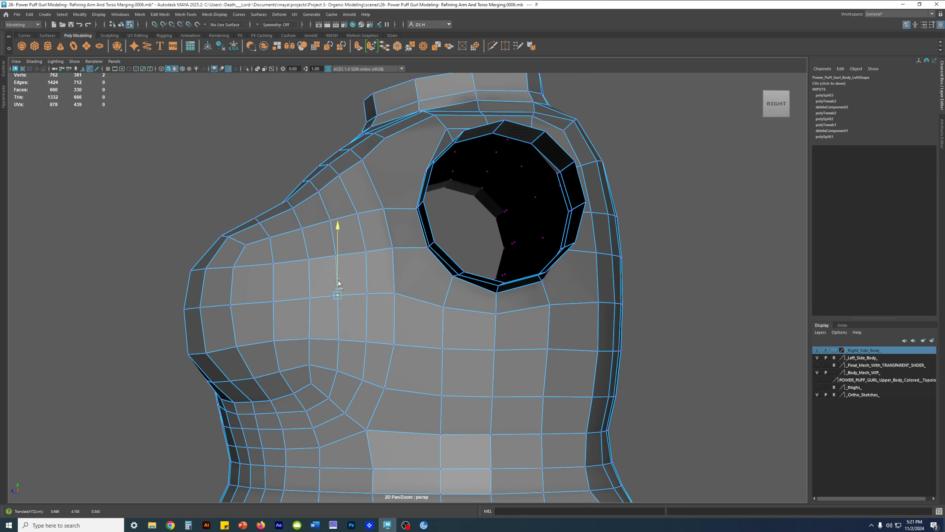
pyautogui.keyDown('alt'); pyautogui.moveTo(379, 309); pyautogui.dragTo(443, 281); pyautogui.keyUp('alt')
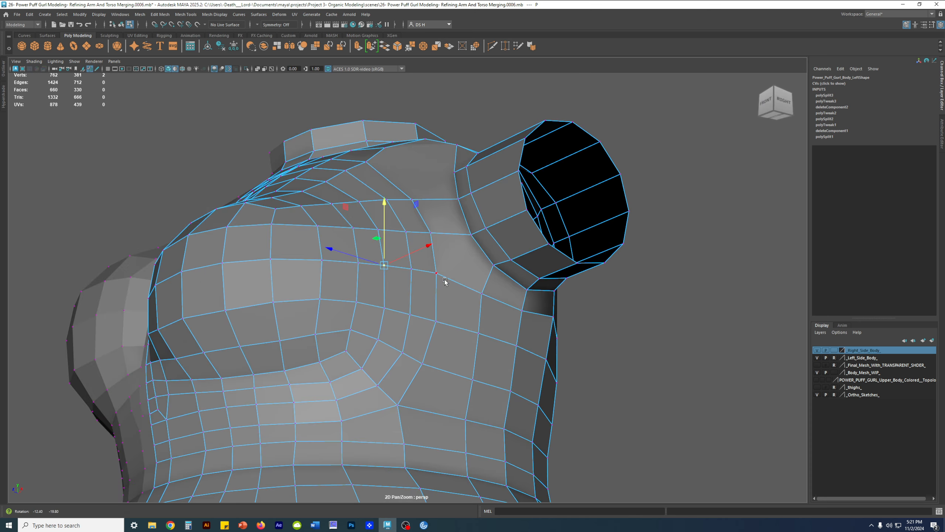
# - Cut an edge from the raised side-chest vertex to the underarm seam vertex and check it with smoothing on and off
pyautogui.press('w')
pyautogui.moveTo(442, 282); pyautogui.dragTo(202, 242, button='right')
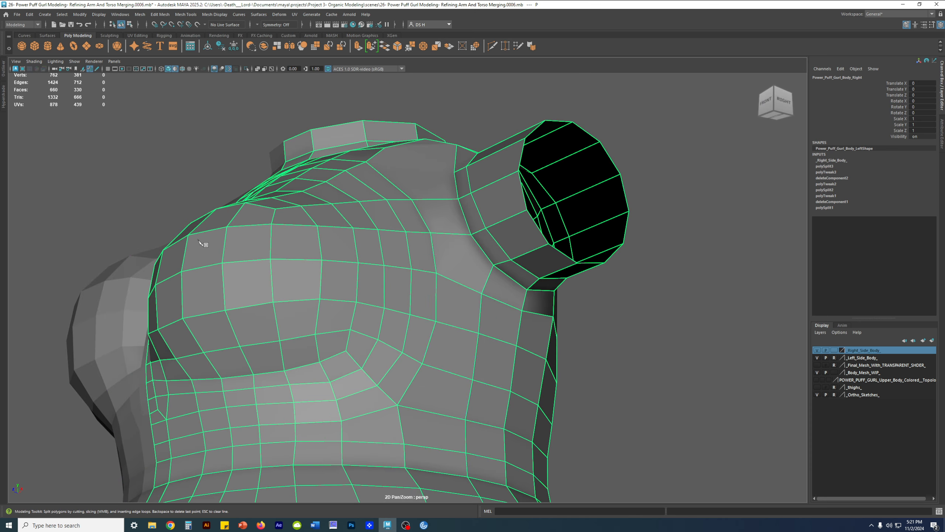
pyautogui.click(436, 273)
pyautogui.press('w')
pyautogui.moveTo(504, 265)
pyautogui.keyDown('alt'); pyautogui.mouseDown()
pyautogui.moveTo(490, 278)
pyautogui.moveTo(497, 282)
pyautogui.mouseUp(); pyautogui.keyUp('alt')
pyautogui.press('3')
pyautogui.press('1')
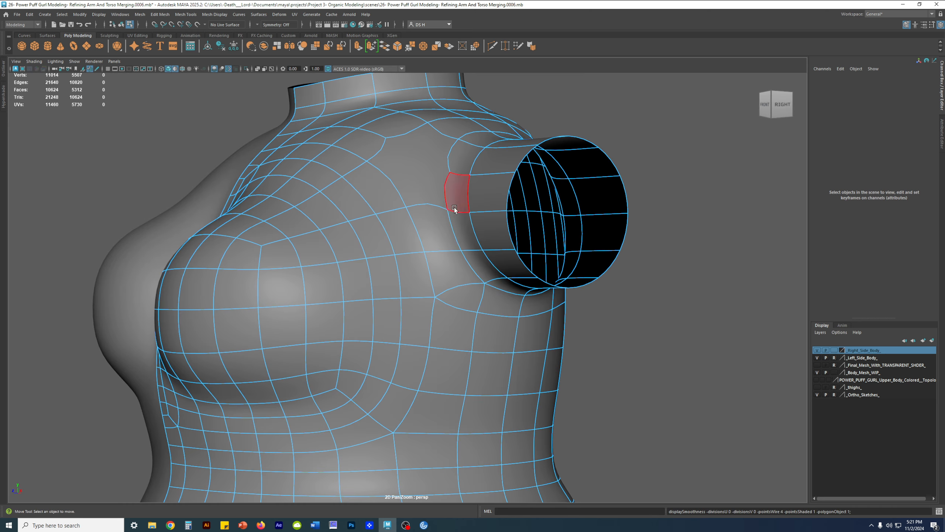
# - Select the two faces between the outer chest and the arm seam and examine their shape from the side
pyautogui.click(446, 227)
pyautogui.keyDown('shift'); pyautogui.click(455, 269); pyautogui.keyUp('shift')
pyautogui.keyDown('alt'); pyautogui.moveTo(469, 320); pyautogui.dragTo(425, 239); pyautogui.keyUp('alt')
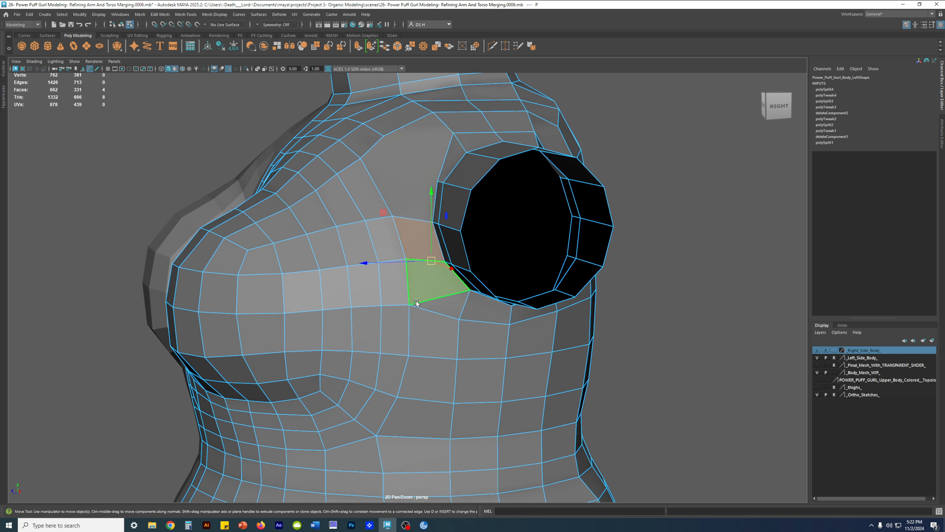
pyautogui.keyDown('alt'); pyautogui.moveTo(416, 379); pyautogui.dragTo(356, 336); pyautogui.keyUp('alt')
pyautogui.keyDown('alt'); pyautogui.moveTo(356, 336); pyautogui.dragTo(364, 352, button='middle'); pyautogui.keyUp('alt')
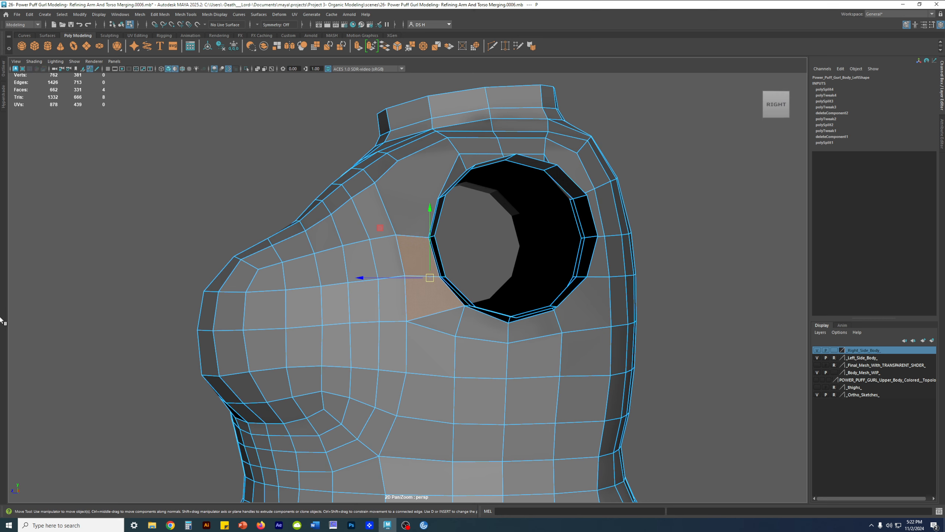
pyautogui.keyDown('alt'); pyautogui.moveTo(328, 264); pyautogui.dragTo(397, 317); pyautogui.keyUp('alt')
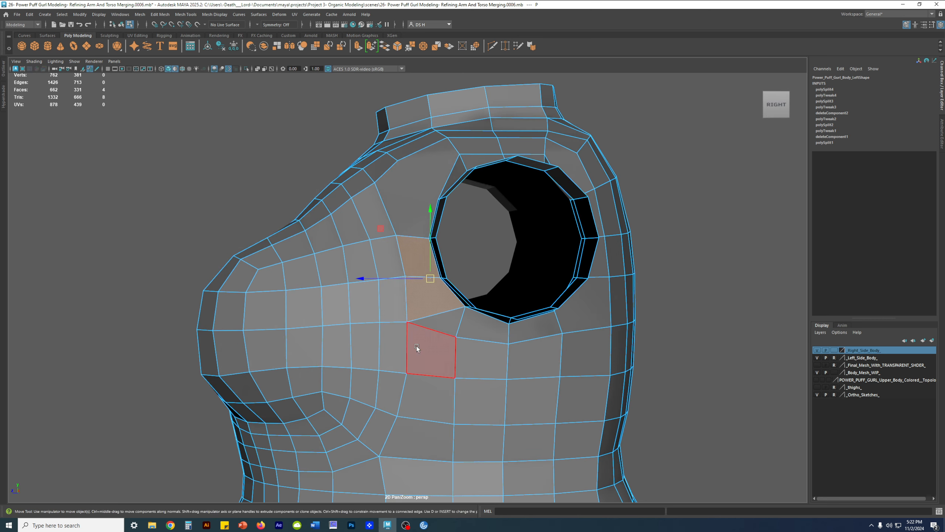
# - Return to object mode, deselect the body and save the scene as a new incremental version
pyautogui.moveTo(407, 331); pyautogui.dragTo(400, 263, button='right')
pyautogui.keyDown('alt'); pyautogui.moveTo(330, 293); pyautogui.dragTo(408, 301); pyautogui.keyUp('alt')
pyautogui.keyDown('alt'); pyautogui.moveTo(407, 301); pyautogui.dragTo(416, 245, button='right'); pyautogui.keyUp('alt')
pyautogui.click(565, 174)
pyautogui.click(456, 281)
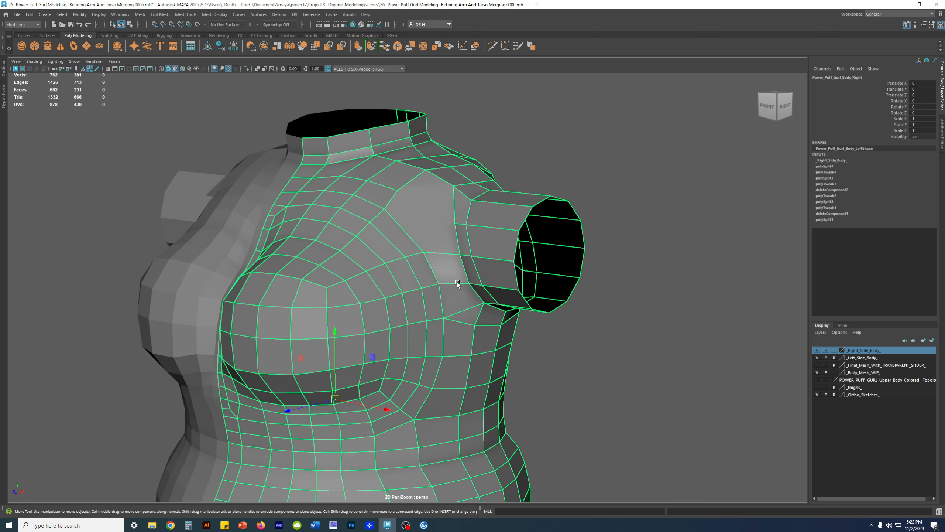
pyautogui.keyDown('alt'); pyautogui.moveTo(458, 282); pyautogui.dragTo(582, 299); pyautogui.keyUp('alt')
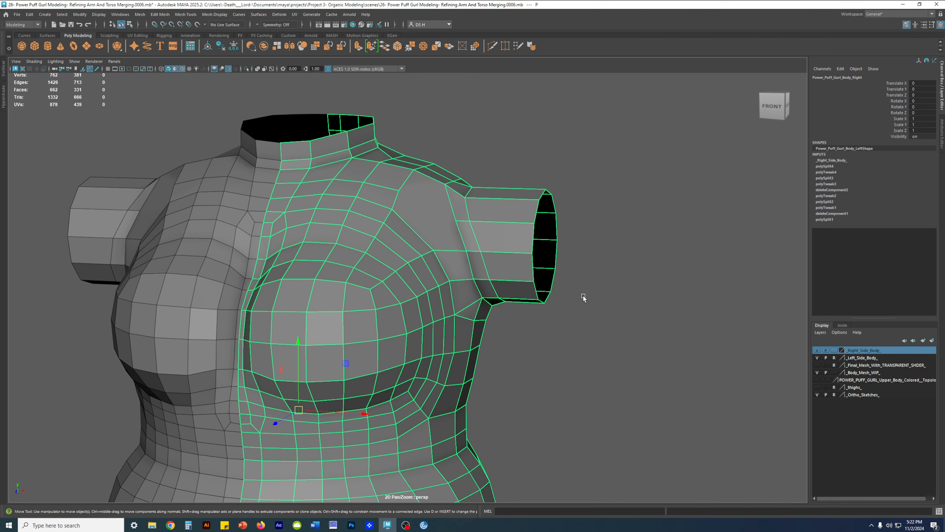
pyautogui.click(584, 295)
pyautogui.hotkey('ctrl', 'alt', 's')
# - Try to cut a new edge line behind the arm, from the underarm vertex up across the back toward the shoulder
pyautogui.keyDown('alt'); pyautogui.moveTo(568, 291); pyautogui.dragTo(496, 273); pyautogui.keyUp('alt')
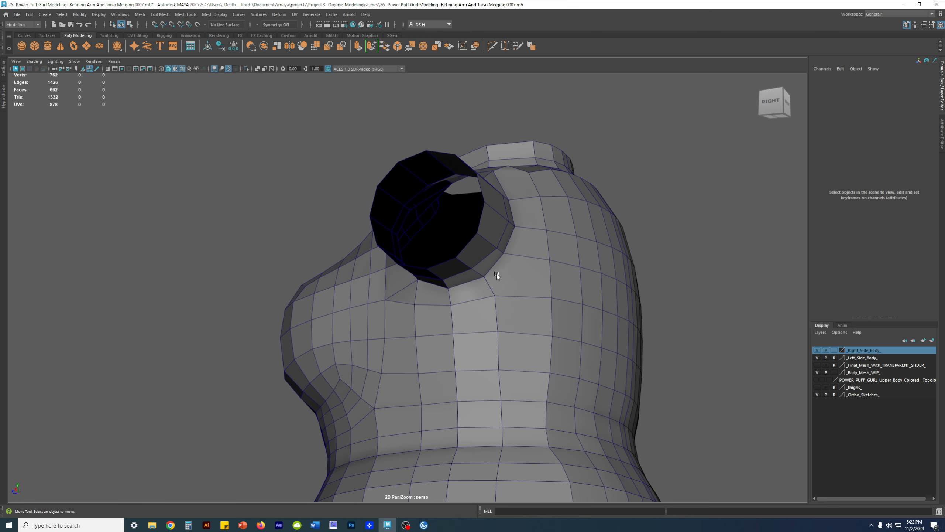
pyautogui.click(510, 270)
pyautogui.rightClick(508, 281)
pyautogui.keyDown('shift'); pyautogui.moveTo(526, 256); pyautogui.dragTo(482, 256, button='right'); pyautogui.keyUp('shift')
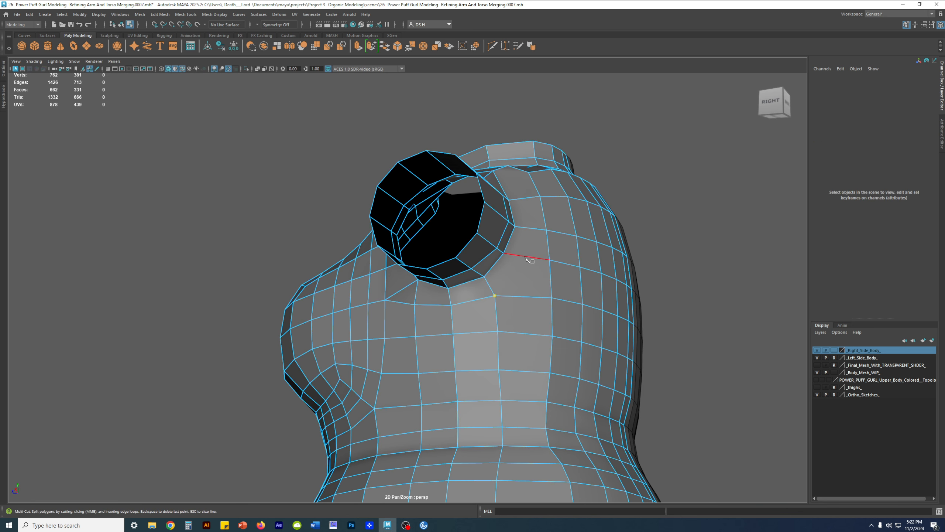
pyautogui.keyDown('alt'); pyautogui.moveTo(528, 204); pyautogui.dragTo(463, 221); pyautogui.keyUp('alt')
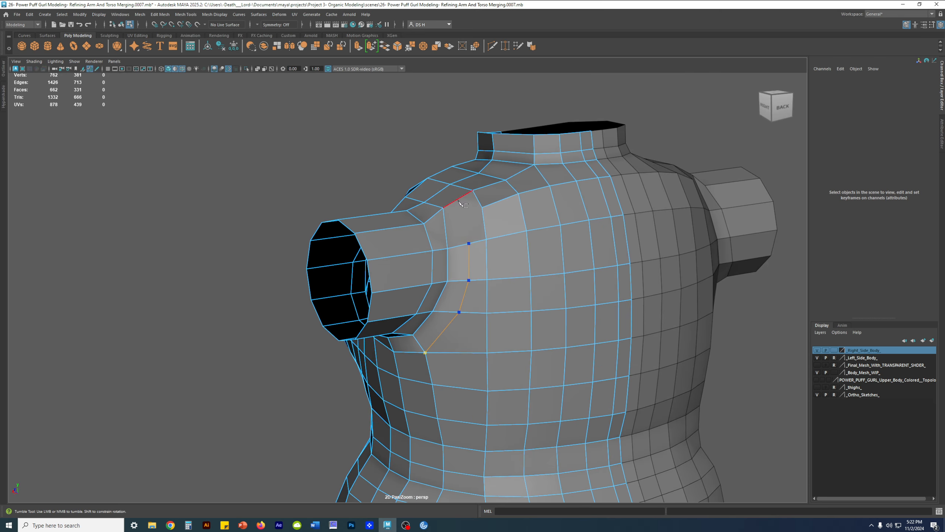
pyautogui.keyDown('alt'); pyautogui.moveTo(457, 199); pyautogui.dragTo(458, 283); pyautogui.keyUp('alt')
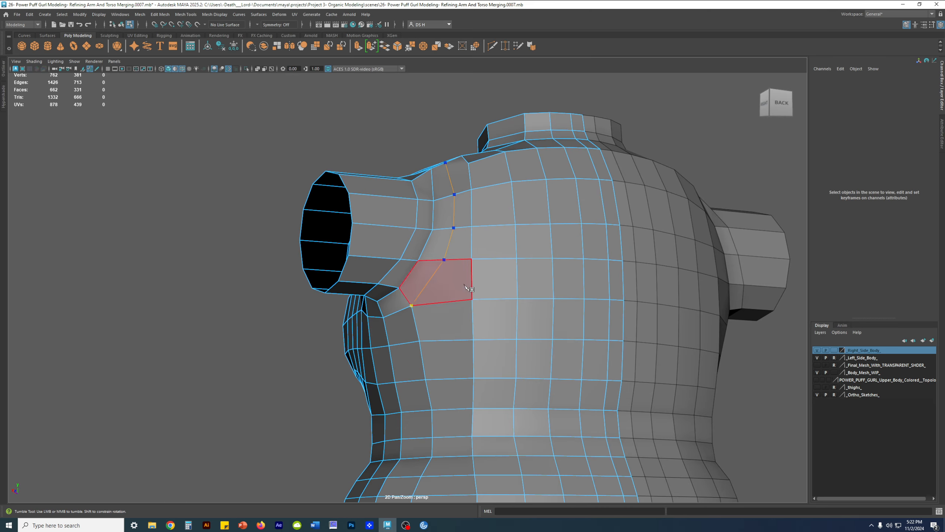
pyautogui.click(554, 299)
pyautogui.keyDown('alt'); pyautogui.moveTo(485, 293); pyautogui.dragTo(449, 282); pyautogui.keyUp('alt')
pyautogui.doubleClick(594, 268)
# - Save the current scene file with the torso viewed from the front
pyautogui.keyDown('alt'); pyautogui.moveTo(530, 167); pyautogui.dragTo(580, 239); pyautogui.keyUp('alt')
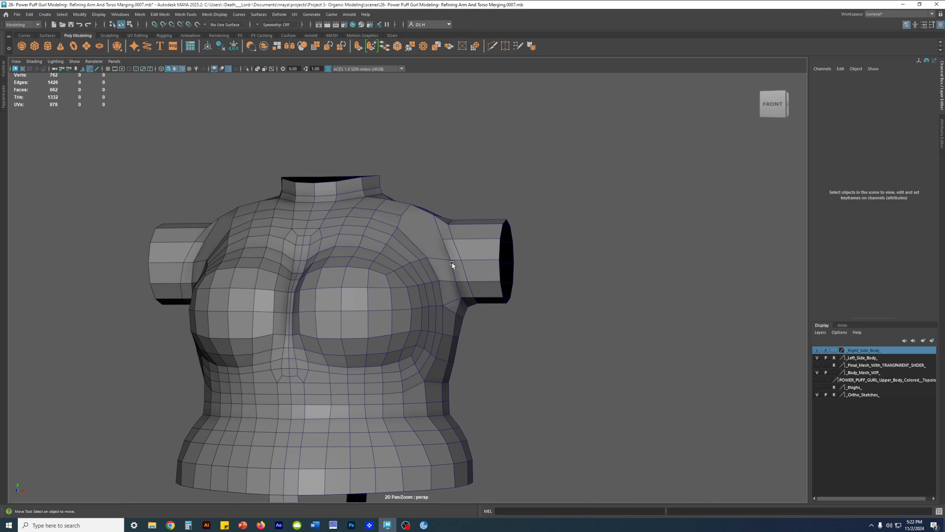
pyautogui.keyDown('alt'); pyautogui.moveTo(471, 272); pyautogui.dragTo(474, 268); pyautogui.keyUp('alt')
pyautogui.hotkey('ctrl', 's')
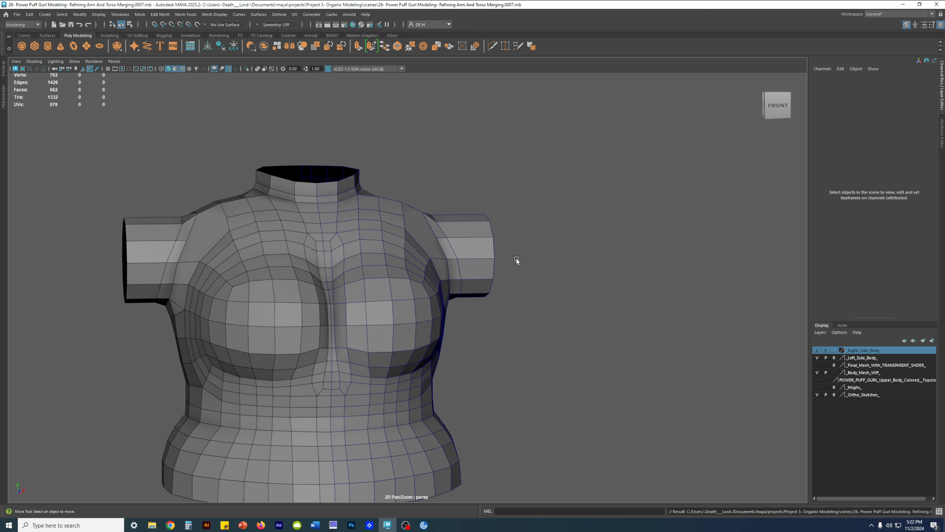